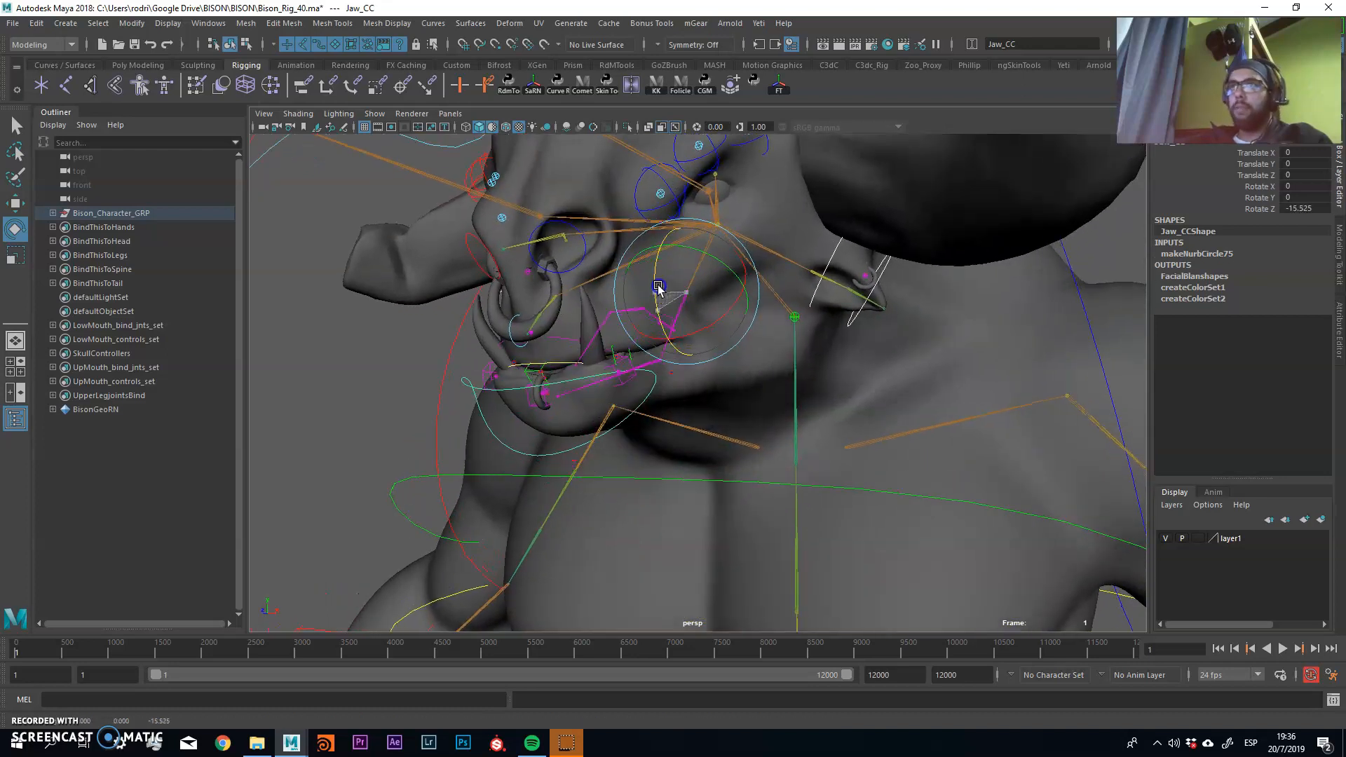
Undo the jaw rotation and try moving the LowMouth_ctrl_04 lip control.
{"action": "key", "text": "ctrl+z"}
{"action": "left_click_drag", "start_coordinate": [610, 385], "coordinate": [685, 351], "text": "alt"}
{"action": "left_click", "coordinate": [631, 265]}
{"action": "left_click", "coordinate": [634, 270]}
{"action": "key", "text": "w"}
{"action": "left_click_drag", "start_coordinate": [634, 269], "coordinate": [595, 364], "text": "alt"}
{"action": "key", "text": "ctrl+z"}
{"action": "scroll", "coordinate": [596, 336], "scroll_direction": "up", "scroll_amount": 4}
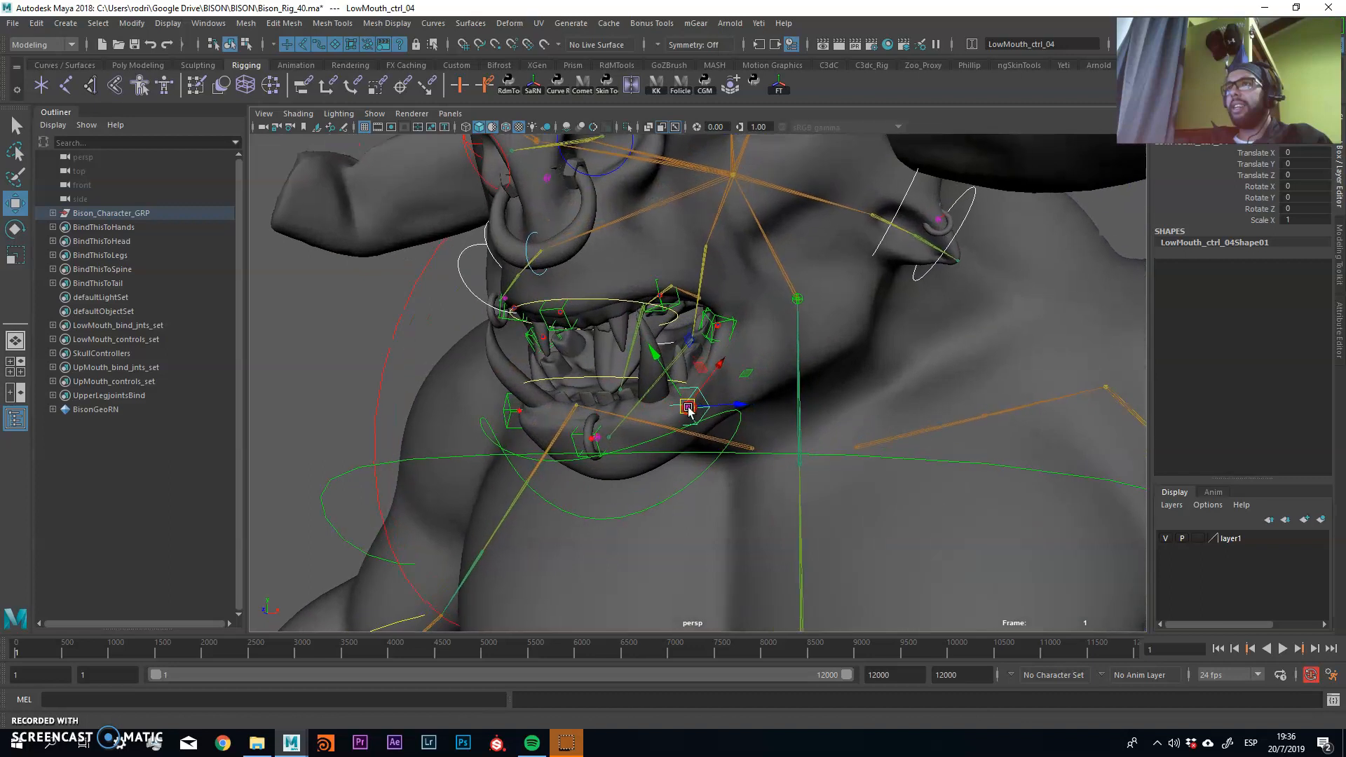
Try moving the UpMouth_ctrl_main control of the upper lip.
{"action": "left_click", "coordinate": [607, 299]}
{"action": "left_click_drag", "start_coordinate": [600, 318], "coordinate": [660, 334]}
{"action": "key", "text": "ctrl+z"}
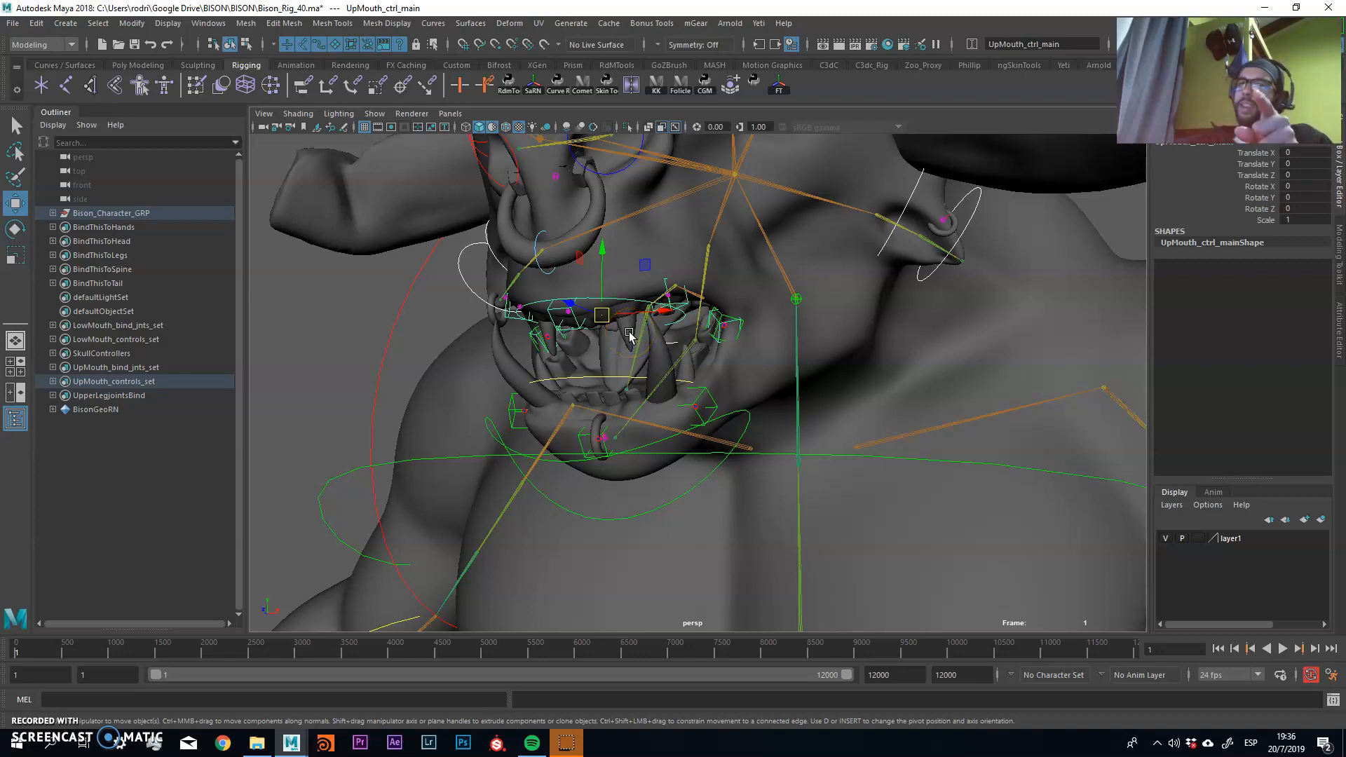
Select the LowMouth_ctrl_04 control on the lower lip and view it up close.
{"action": "left_click_drag", "start_coordinate": [628, 336], "coordinate": [715, 349], "text": "alt"}
{"action": "left_click", "coordinate": [715, 349]}
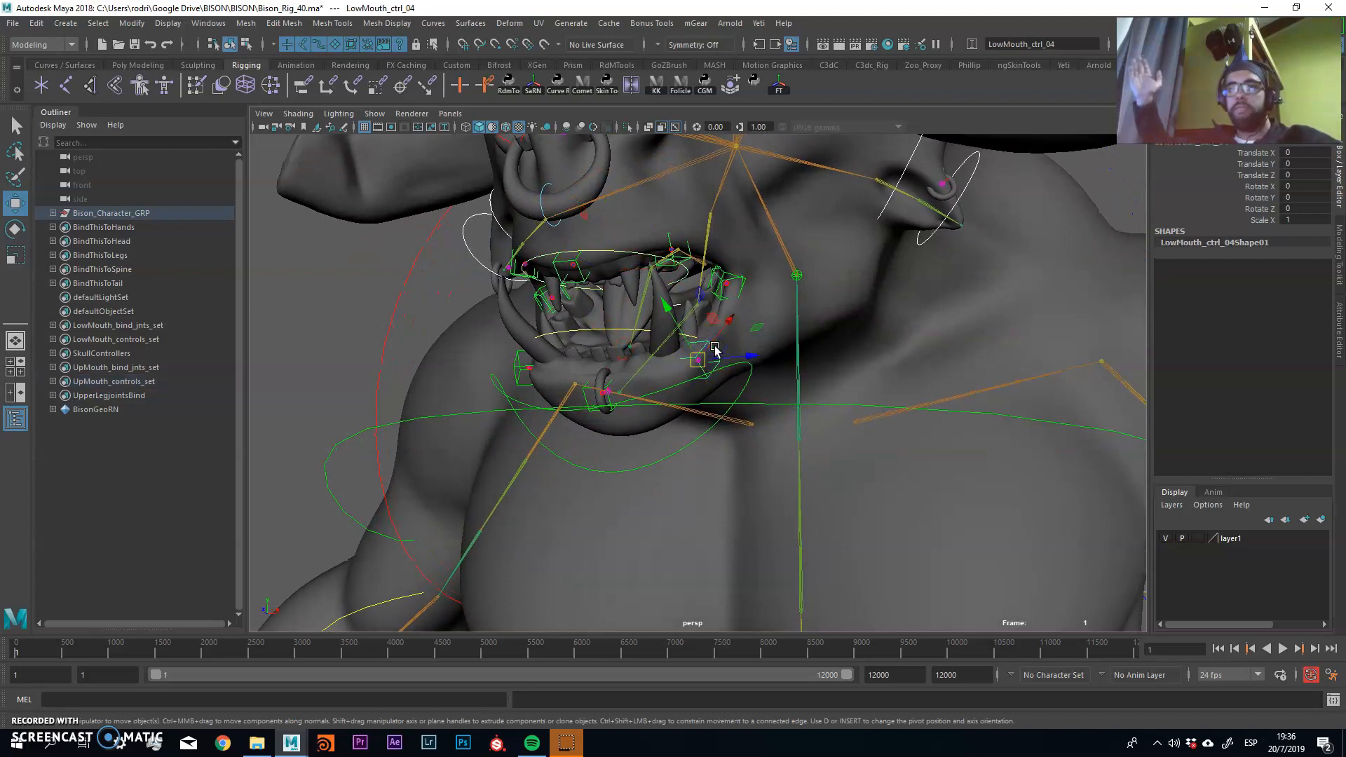
{"action": "left_click", "coordinate": [692, 366]}
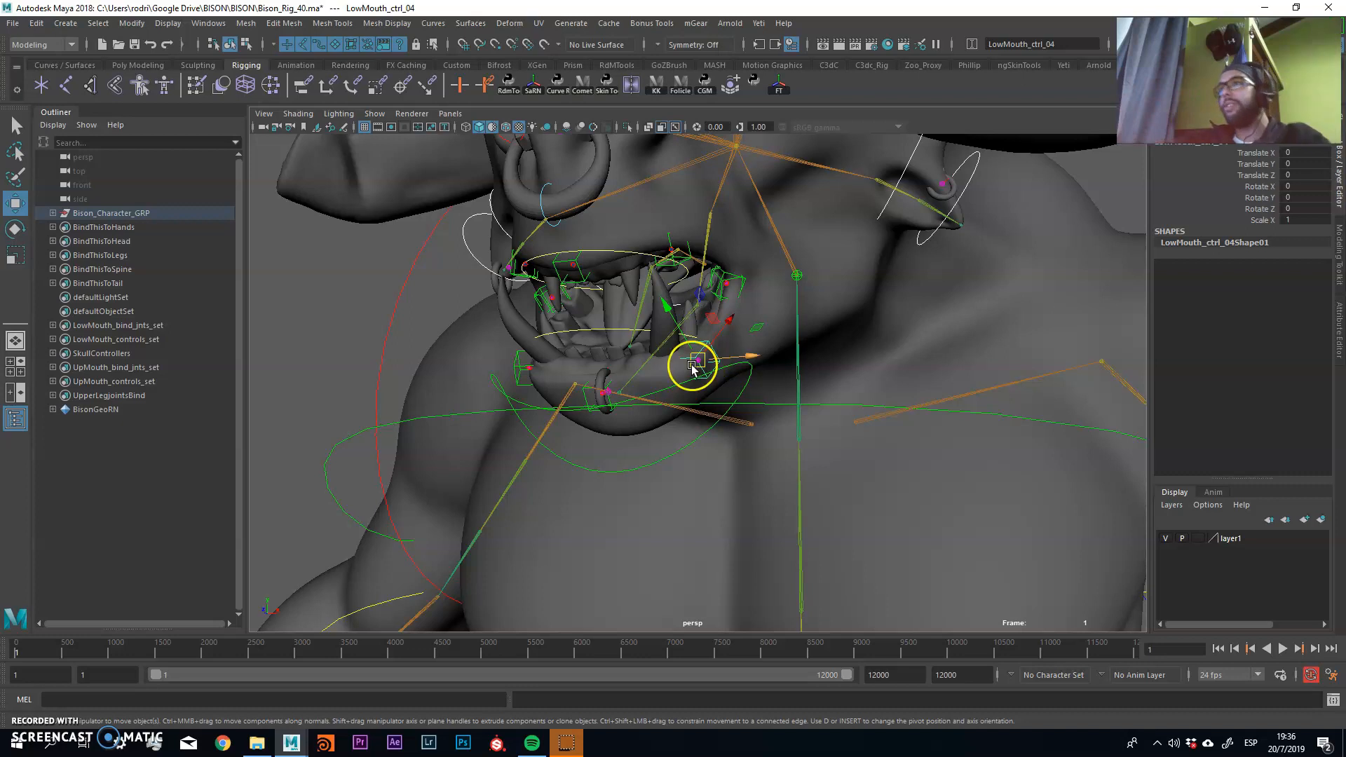
{"action": "middle_click_drag", "start_coordinate": [692, 365], "coordinate": [688, 357], "text": "alt"}
{"action": "right_click_drag", "start_coordinate": [688, 357], "coordinate": [694, 354], "text": "alt"}
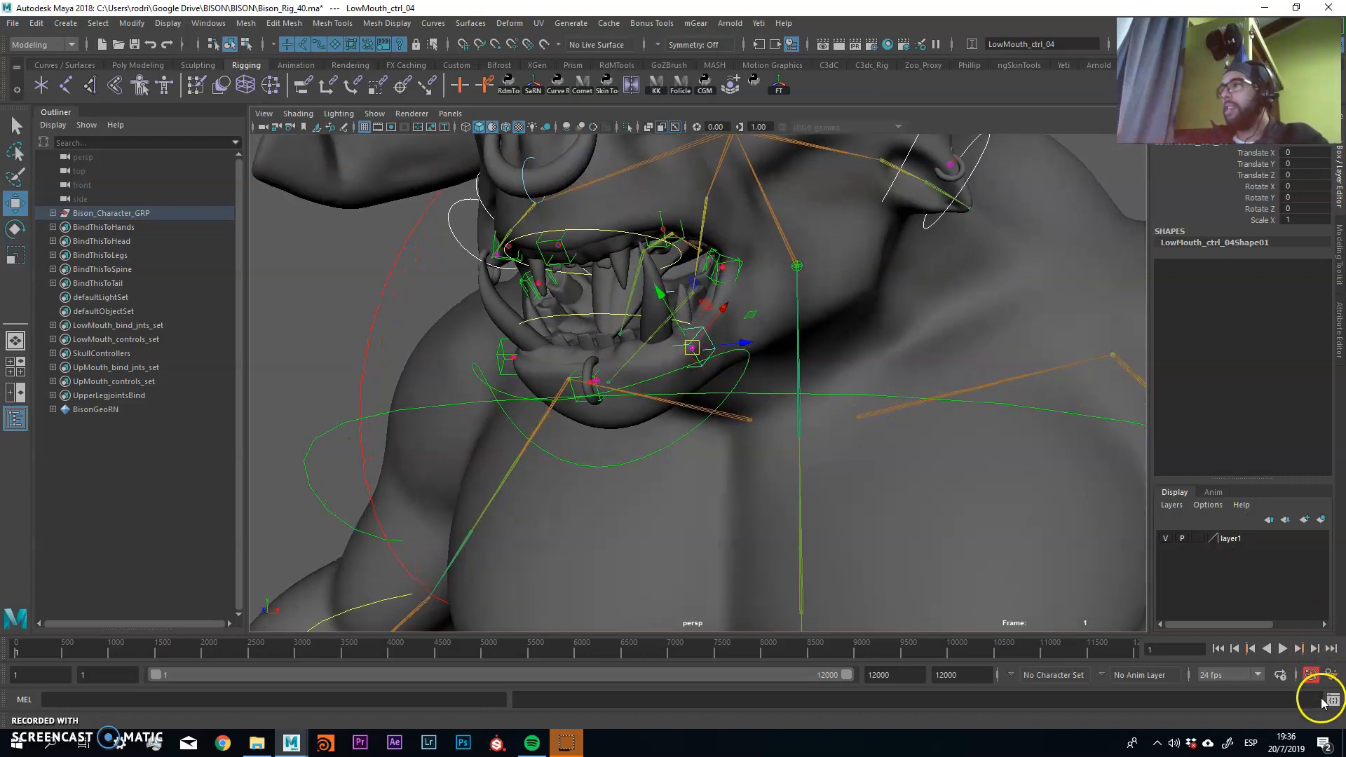
Examine the ao_ribbonizer import and UI lines of ao_ribbonizer.py in the Script Editor.
{"action": "left_click", "coordinate": [1330, 700]}
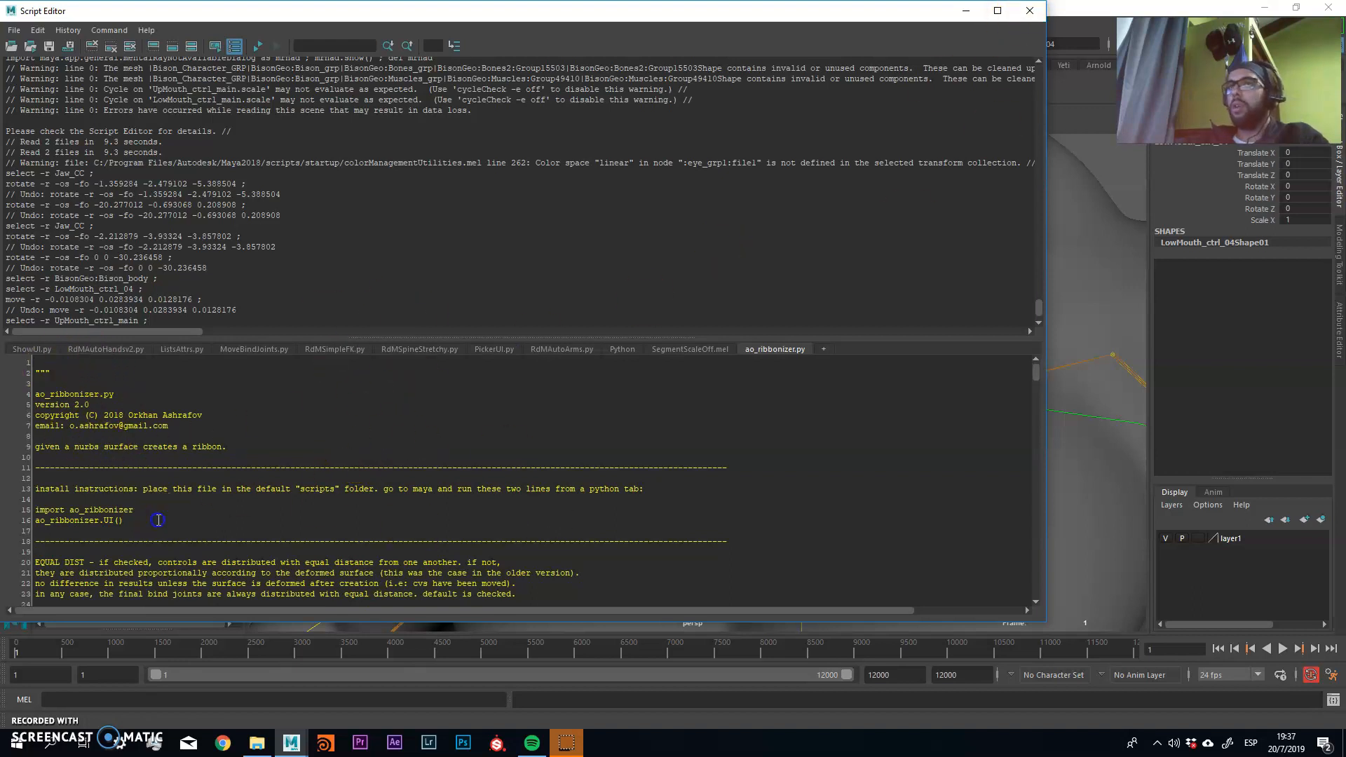
{"action": "left_click_drag", "start_coordinate": [161, 520], "coordinate": [34, 511]}
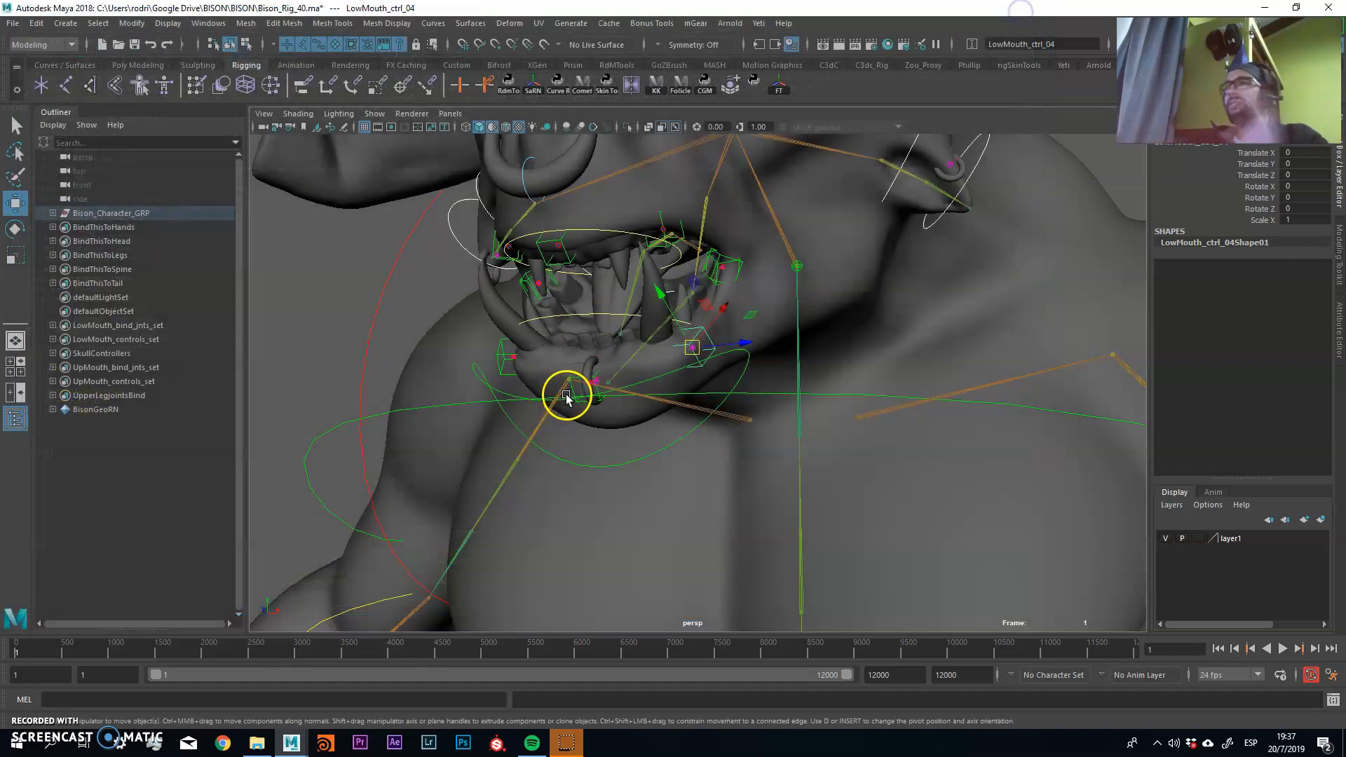
{"action": "left_click", "coordinate": [1029, 11]}
Try toggling the Belt, Rope, Skull and Skirt Controllers visibility on the ExtraControllers control, ending with all set to Hide.
{"action": "scroll", "coordinate": [645, 385], "scroll_direction": "up", "scroll_amount": 3}
{"action": "left_click", "coordinate": [721, 322]}
{"action": "scroll", "coordinate": [789, 327], "scroll_direction": "down", "scroll_amount": 8}
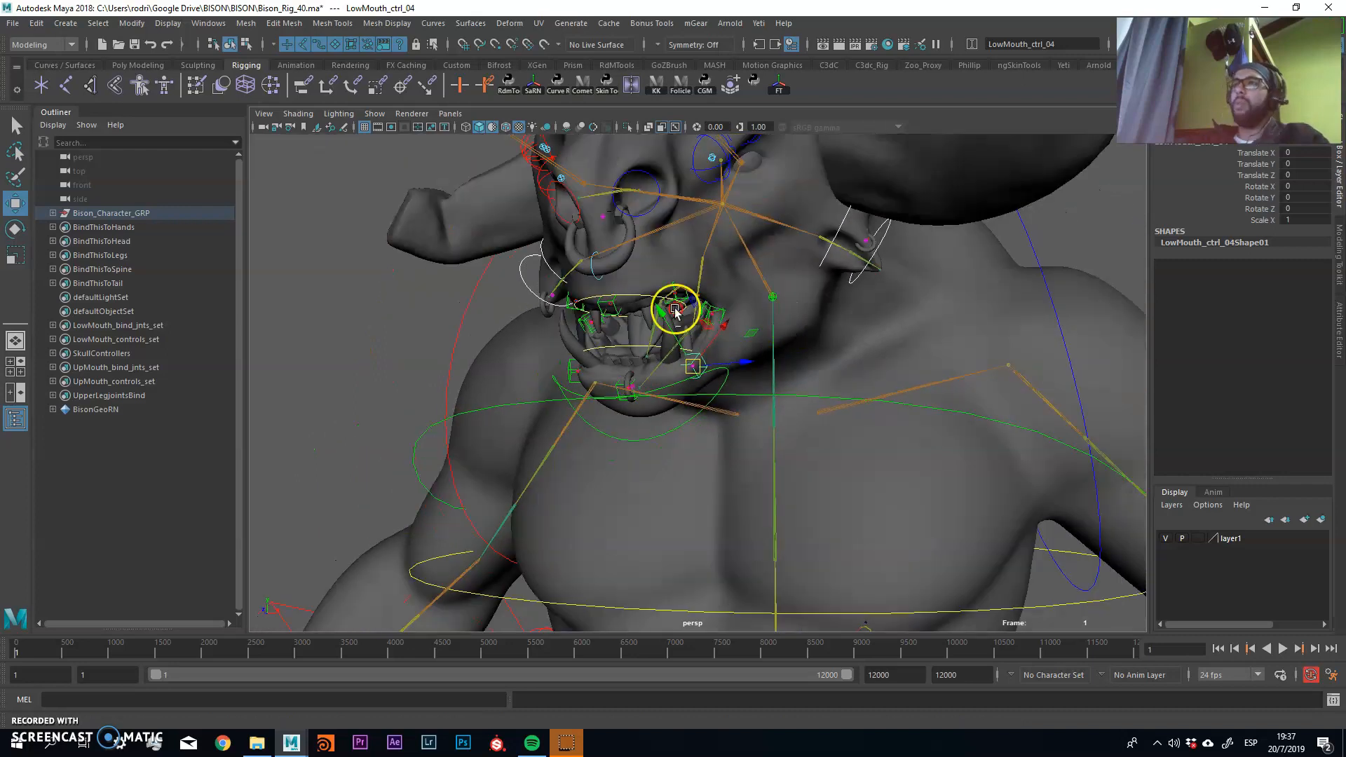
{"action": "middle_click_drag", "start_coordinate": [738, 351], "coordinate": [716, 306], "text": "alt"}
{"action": "middle_click_drag", "start_coordinate": [793, 553], "coordinate": [757, 405], "text": "alt"}
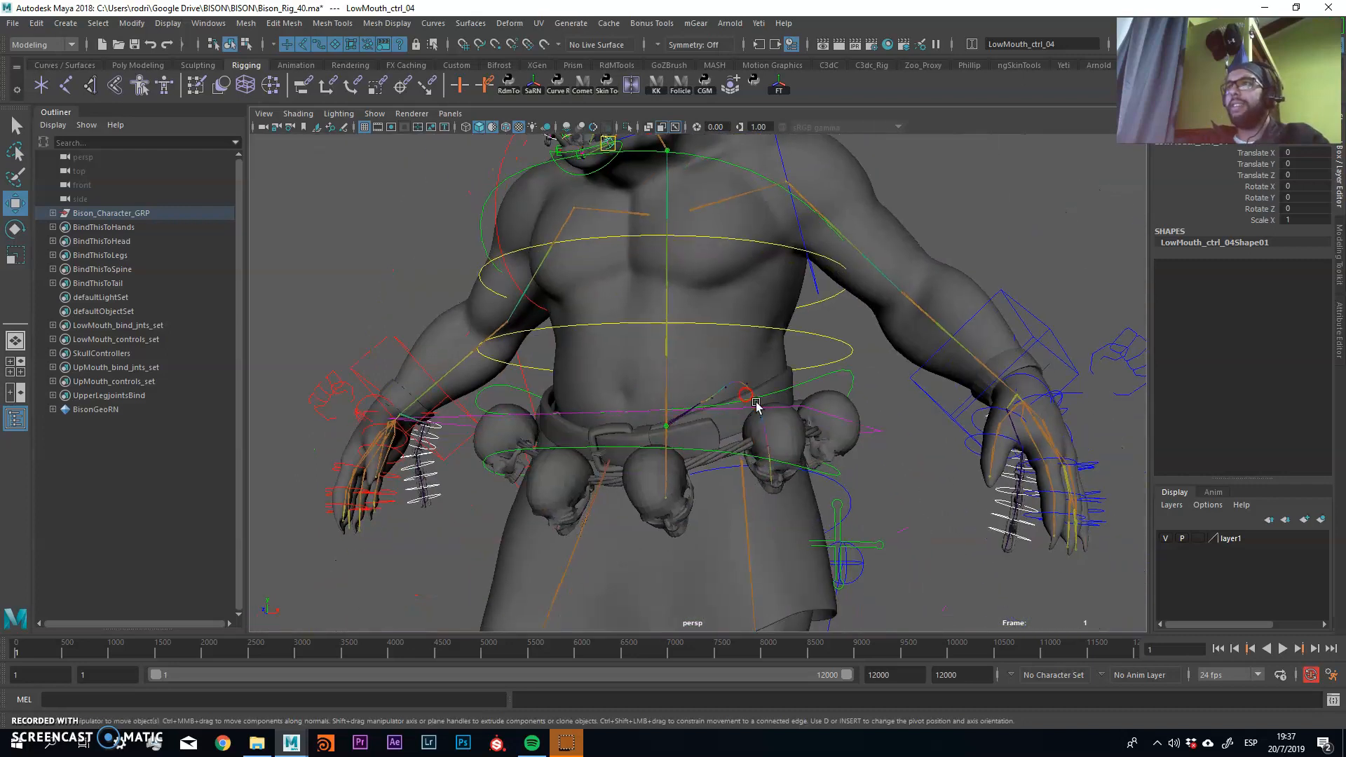
{"action": "scroll", "coordinate": [839, 460], "scroll_direction": "down", "scroll_amount": 5}
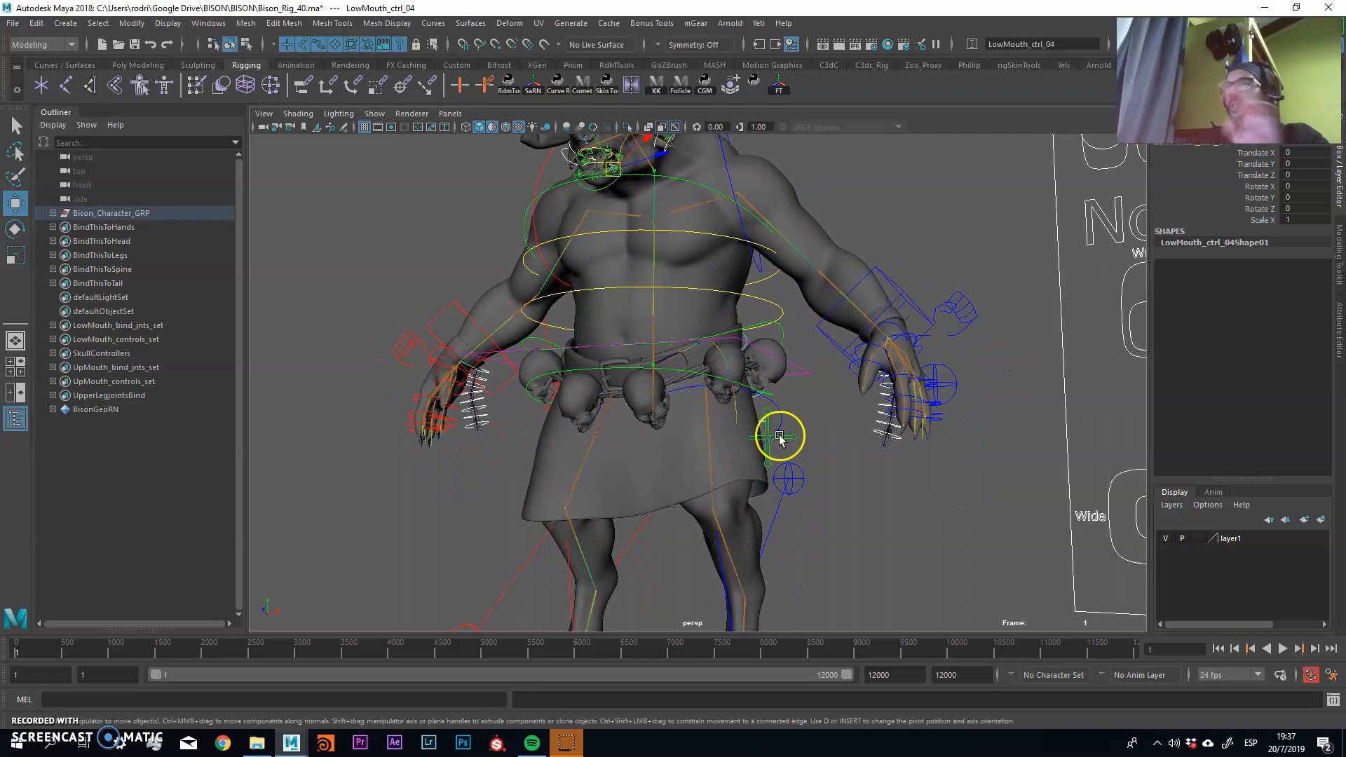
{"action": "left_click", "coordinate": [793, 436]}
{"action": "middle_click_drag", "start_coordinate": [792, 377], "coordinate": [770, 416], "text": "alt"}
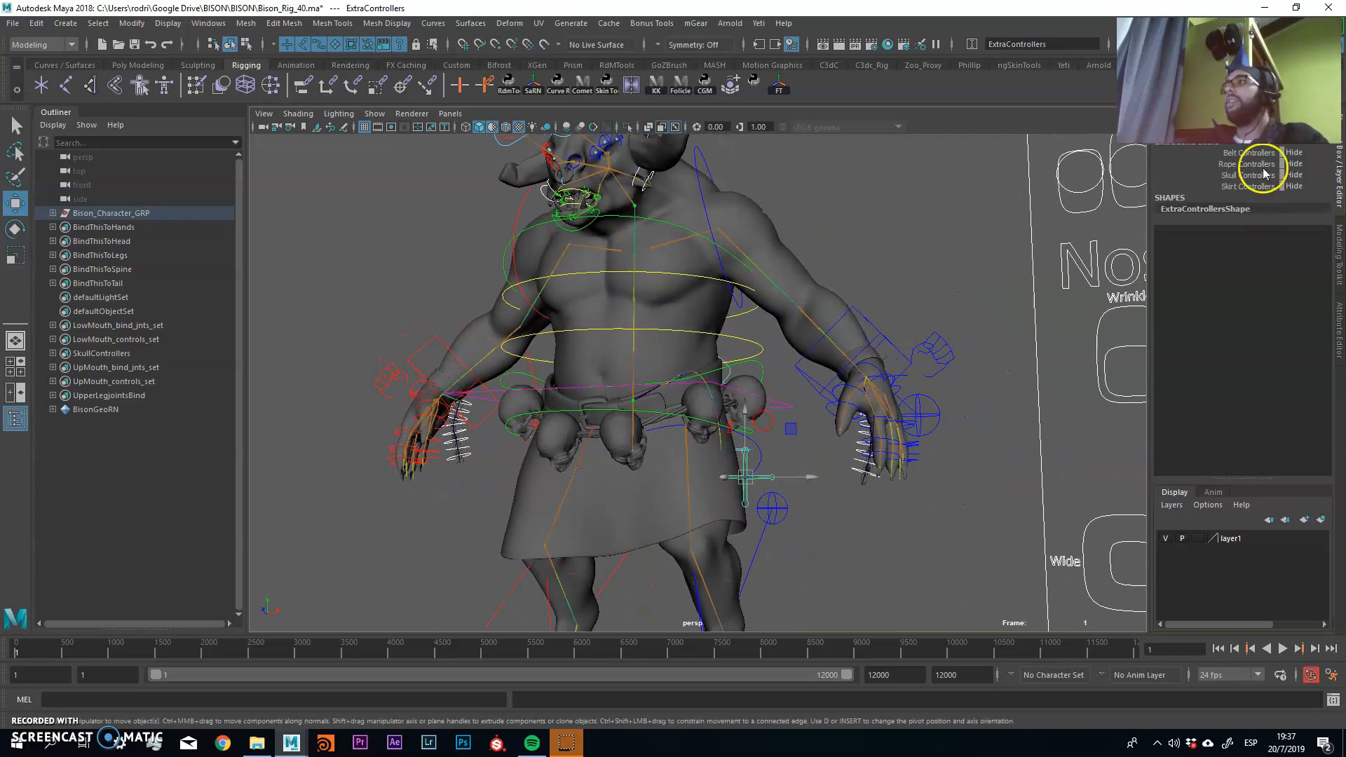
{"action": "left_click_drag", "start_coordinate": [1252, 153], "coordinate": [1259, 187]}
{"action": "middle_click_drag", "start_coordinate": [779, 352], "coordinate": [809, 349]}
{"action": "mouse_move", "coordinate": [792, 466]}
{"action": "left_mouse_down", "text": "alt"}
{"action": "mouse_move", "coordinate": [712, 466]}
{"action": "mouse_move", "coordinate": [790, 459]}
{"action": "left_mouse_up", "text": "alt"}
{"action": "middle_click_drag", "start_coordinate": [790, 459], "coordinate": [684, 456]}
{"action": "middle_click_drag", "start_coordinate": [683, 337], "coordinate": [716, 502], "text": "alt"}
{"action": "right_click_drag", "start_coordinate": [665, 471], "coordinate": [695, 463], "text": "alt"}
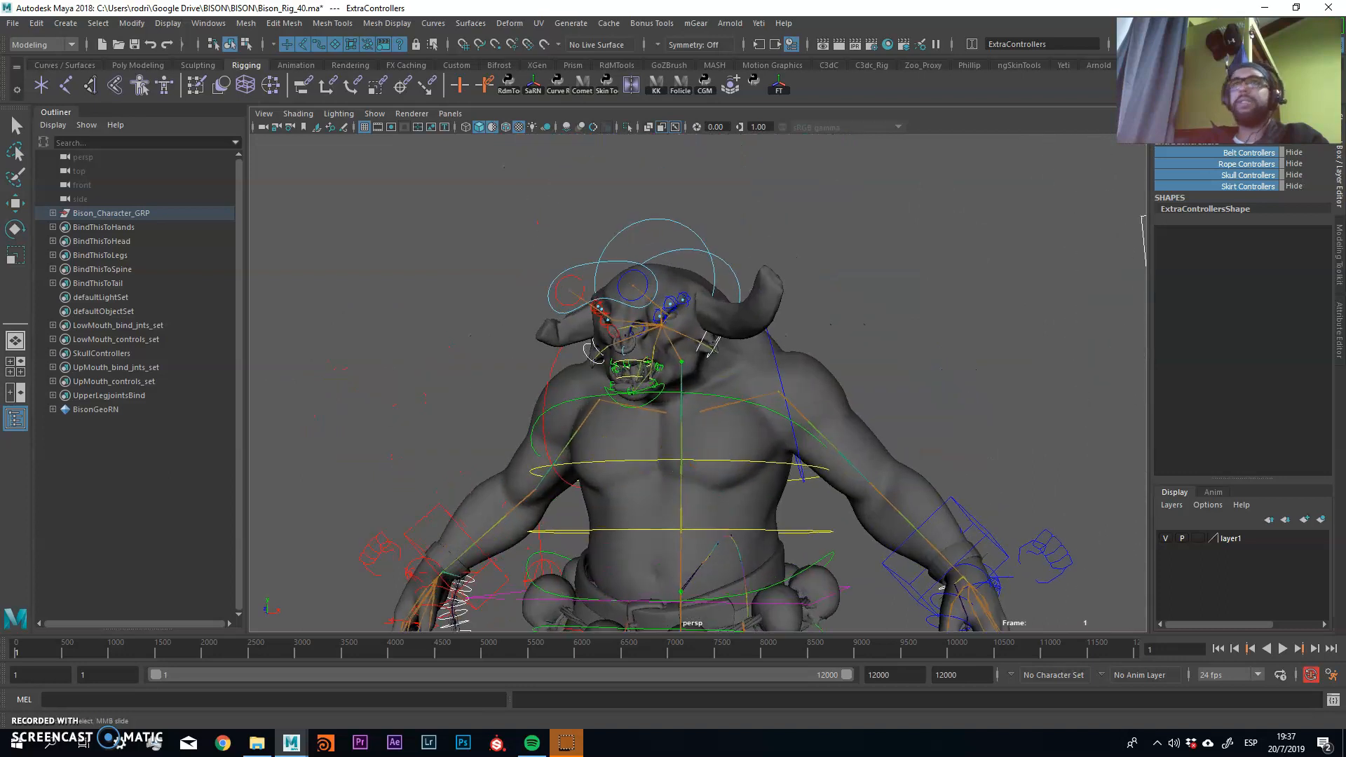
Create three NURBS circles at the origin and frame them together between the character's feet.
{"action": "left_click", "coordinate": [78, 66]}
{"action": "left_click", "coordinate": [43, 85]}
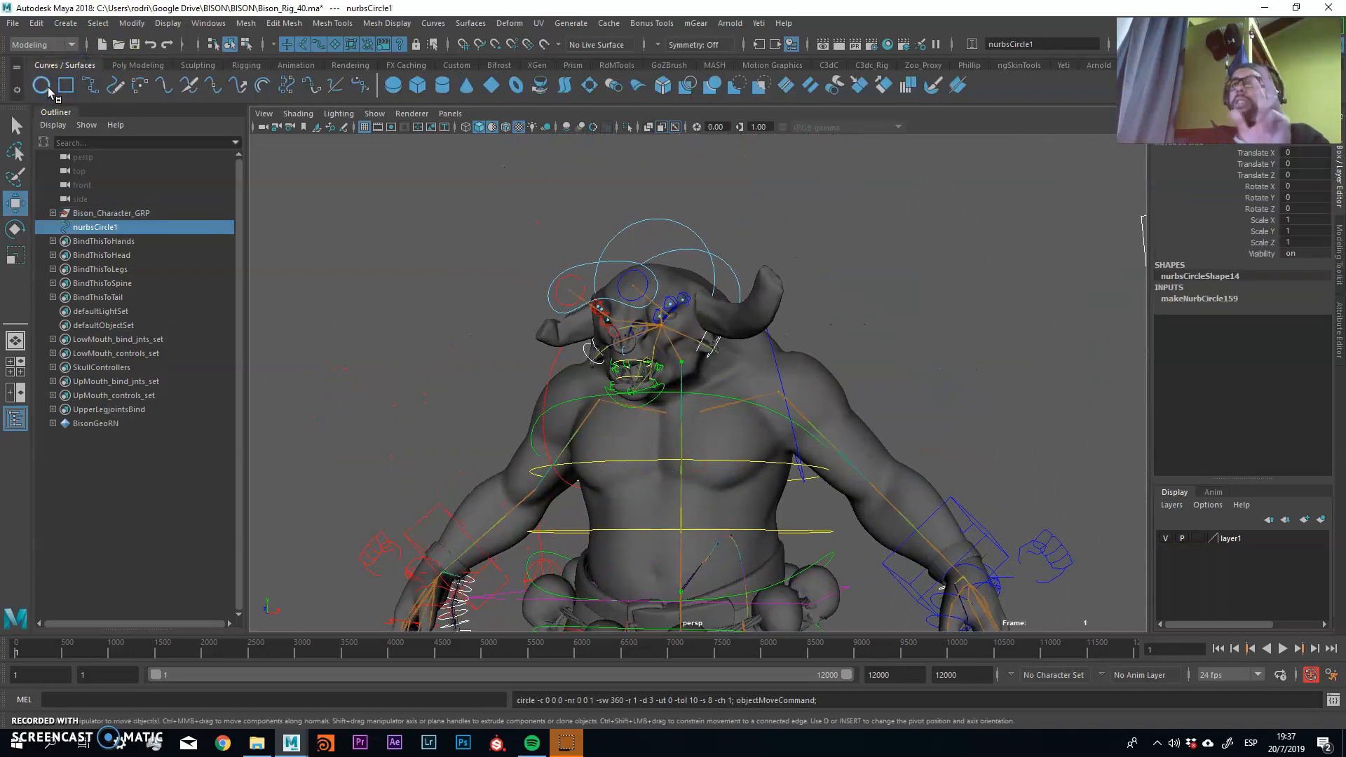
{"action": "left_click", "coordinate": [43, 85]}
{"action": "left_click", "coordinate": [43, 85]}
{"action": "left_click_drag", "start_coordinate": [126, 225], "coordinate": [121, 251]}
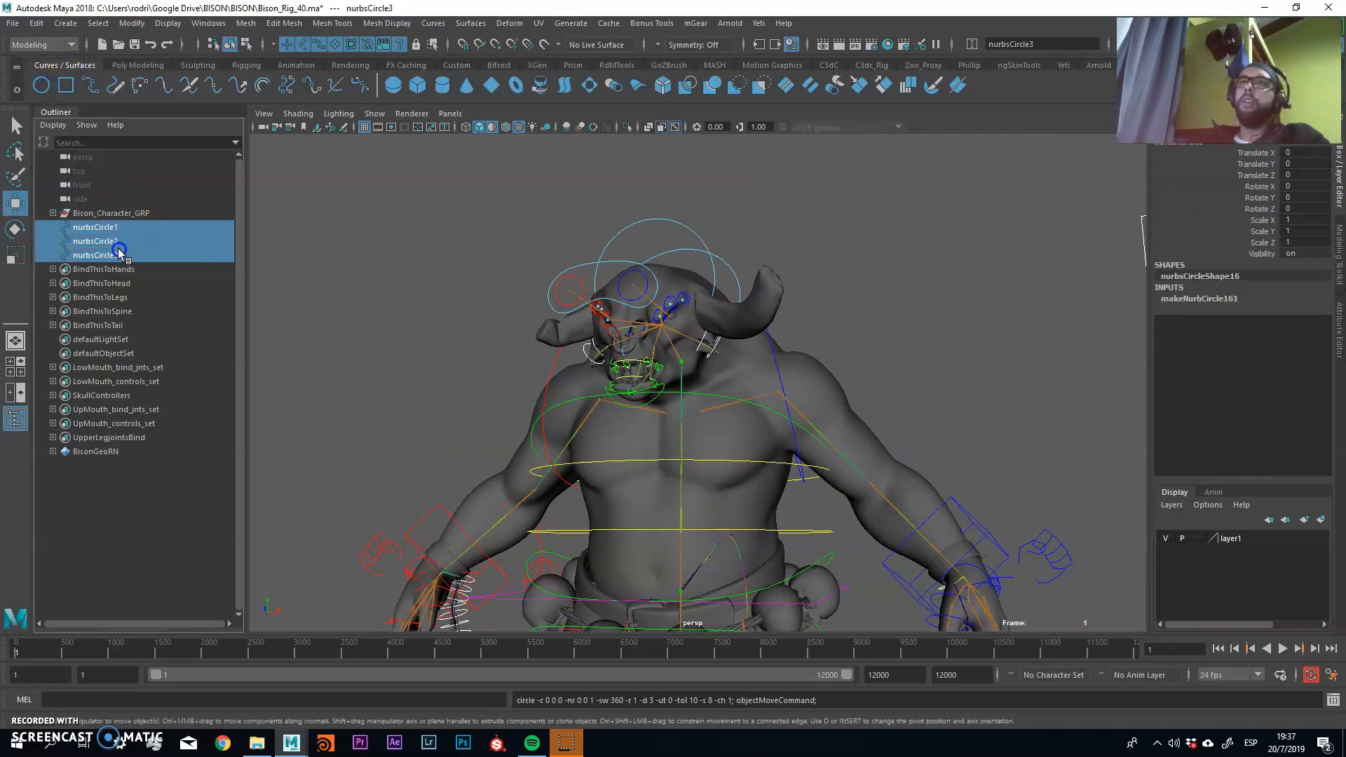
{"action": "key", "text": "f"}
{"action": "right_click_drag", "start_coordinate": [705, 417], "coordinate": [616, 469], "text": "alt"}
{"action": "left_click_drag", "start_coordinate": [728, 392], "coordinate": [785, 428], "text": "alt"}
{"action": "right_click_drag", "start_coordinate": [827, 400], "coordinate": [781, 378], "text": "alt"}
{"action": "middle_click_drag", "start_coordinate": [781, 367], "coordinate": [730, 403], "text": "alt"}
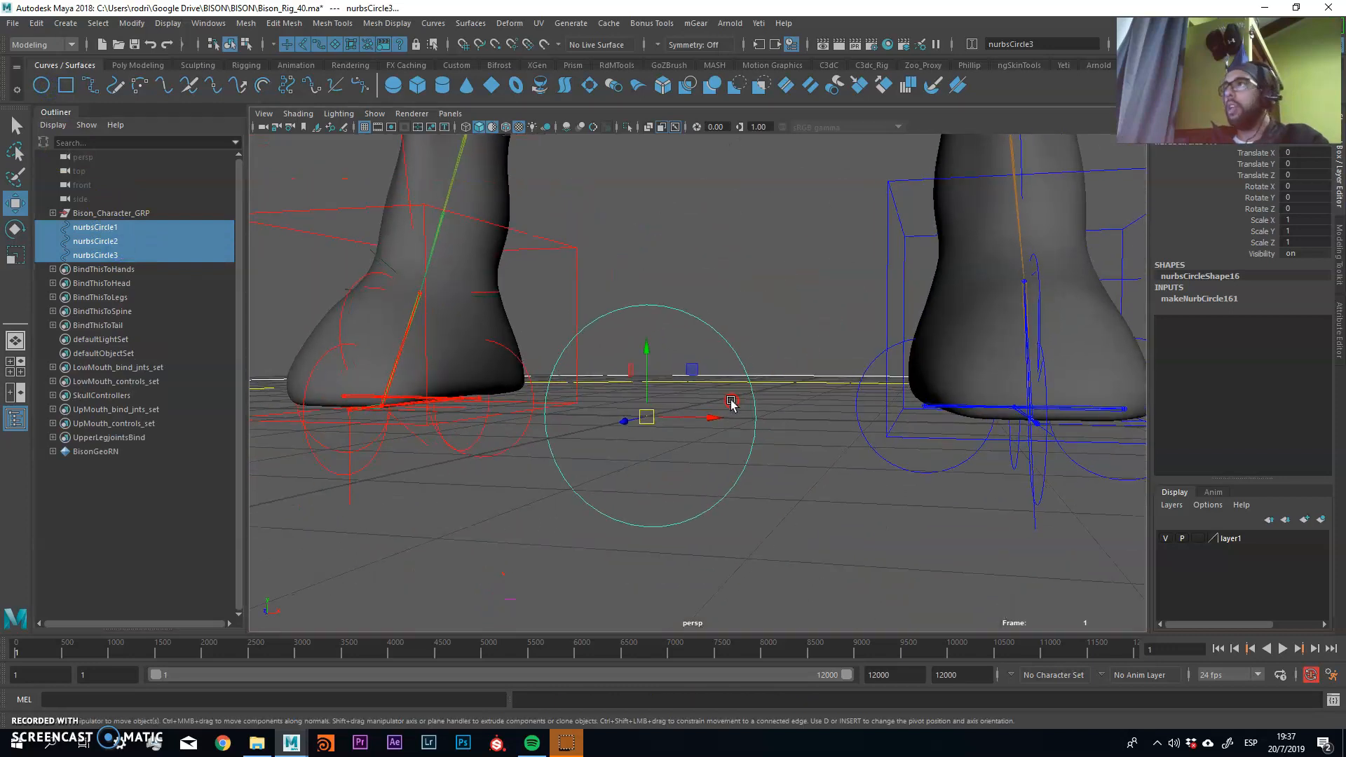
Lay nurbsCircle1 flat by setting its Normal Y to 1 and Normal Z to 0.
{"action": "left_click", "coordinate": [1209, 297]}
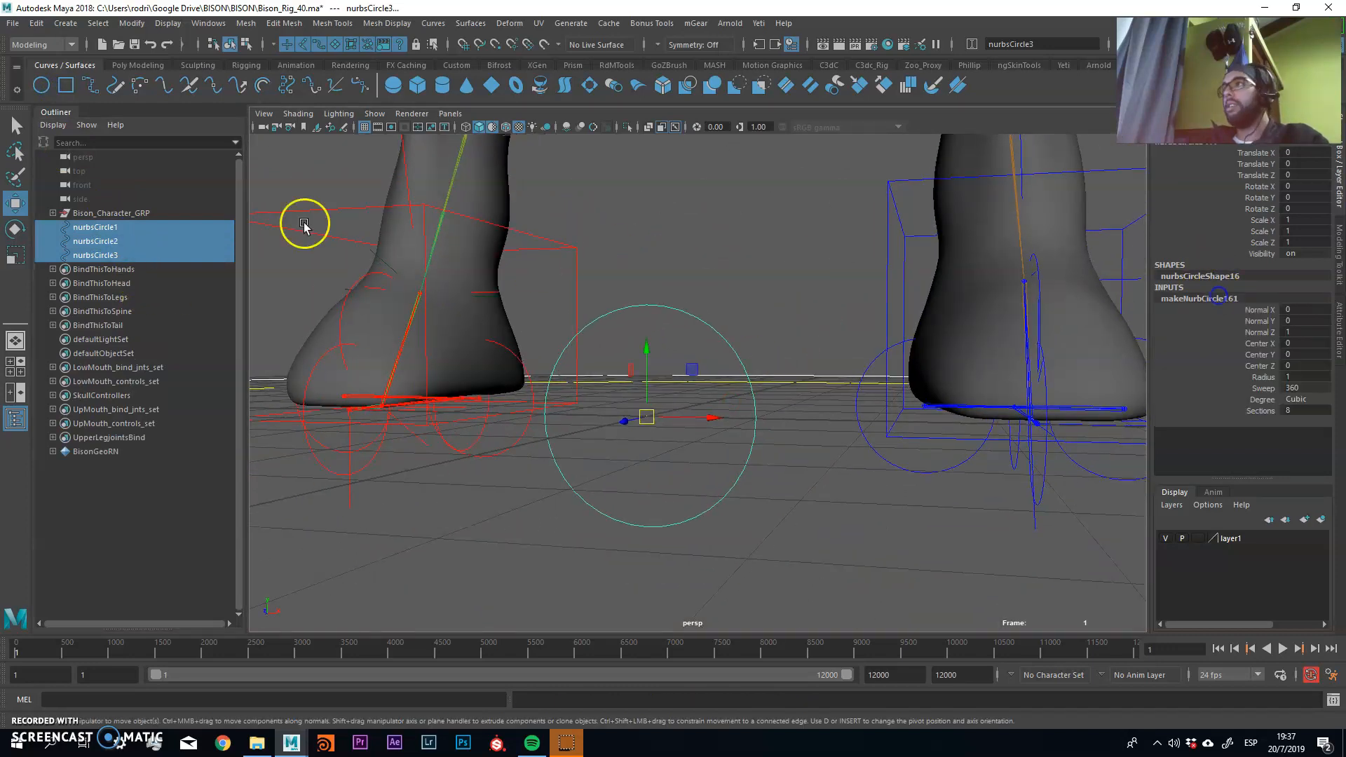
{"action": "left_click", "coordinate": [104, 227]}
{"action": "left_click", "coordinate": [1203, 298]}
{"action": "left_click", "coordinate": [1325, 320]}
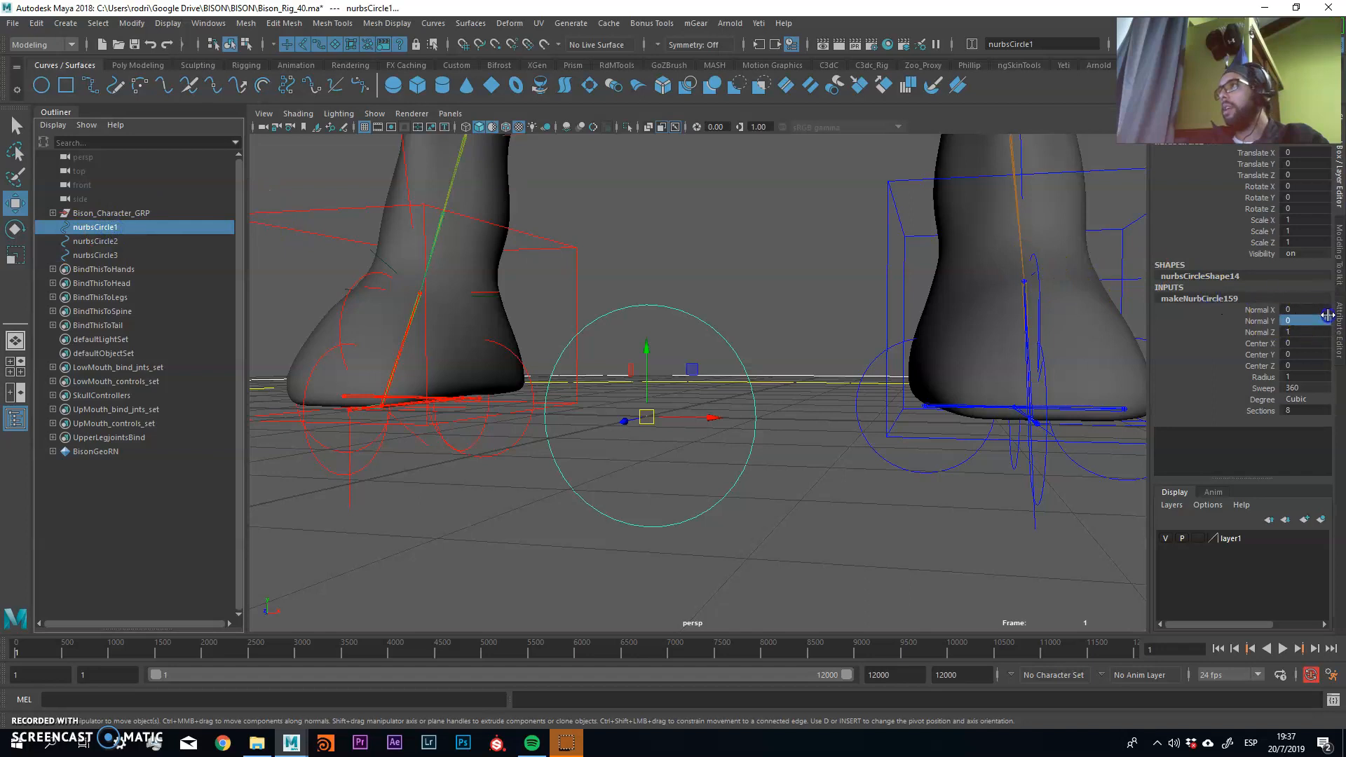
{"action": "type", "text": "1"}
{"action": "key", "text": "Tab"}
{"action": "type", "text": "0"}
{"action": "key", "text": "Return"}
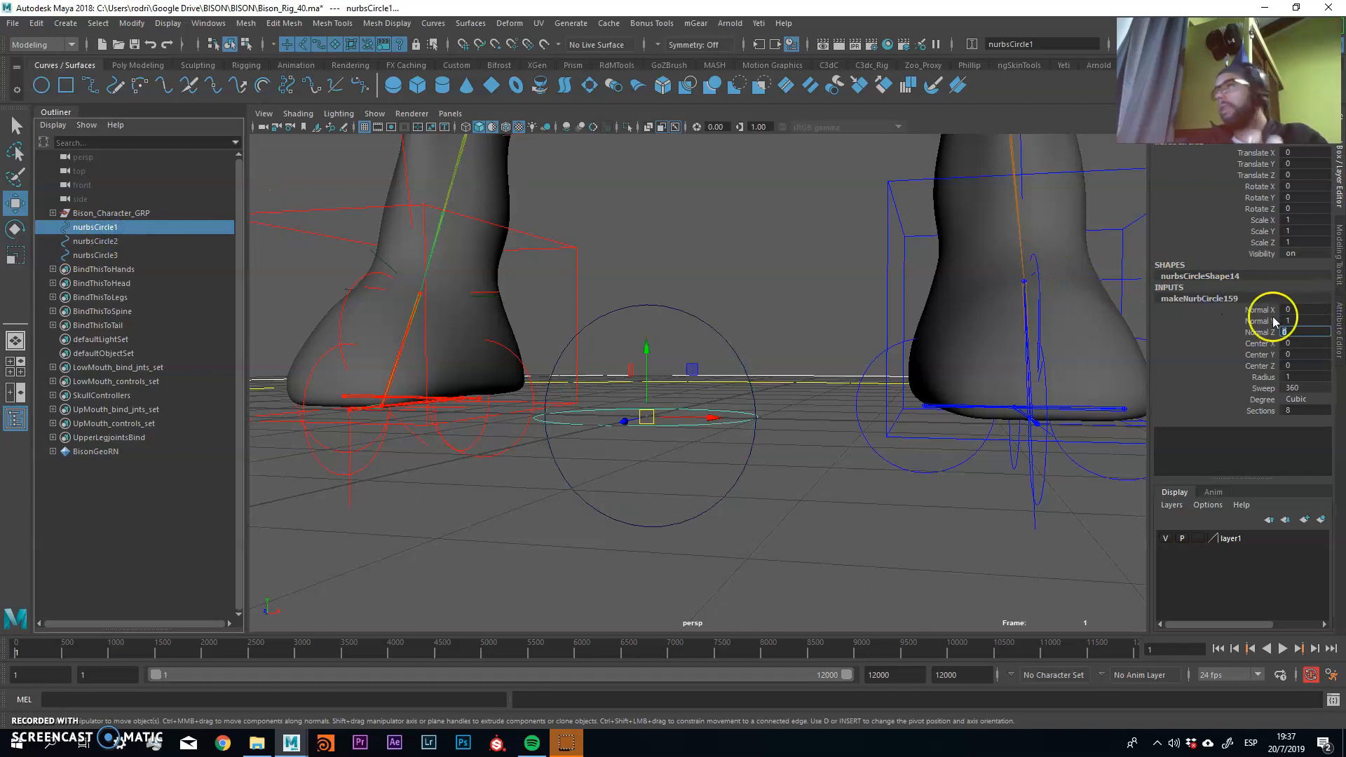
Turn nurbsCircle2 sideways by setting its Normal X to 1 and Normal Z to 0.
{"action": "left_click", "coordinate": [118, 240]}
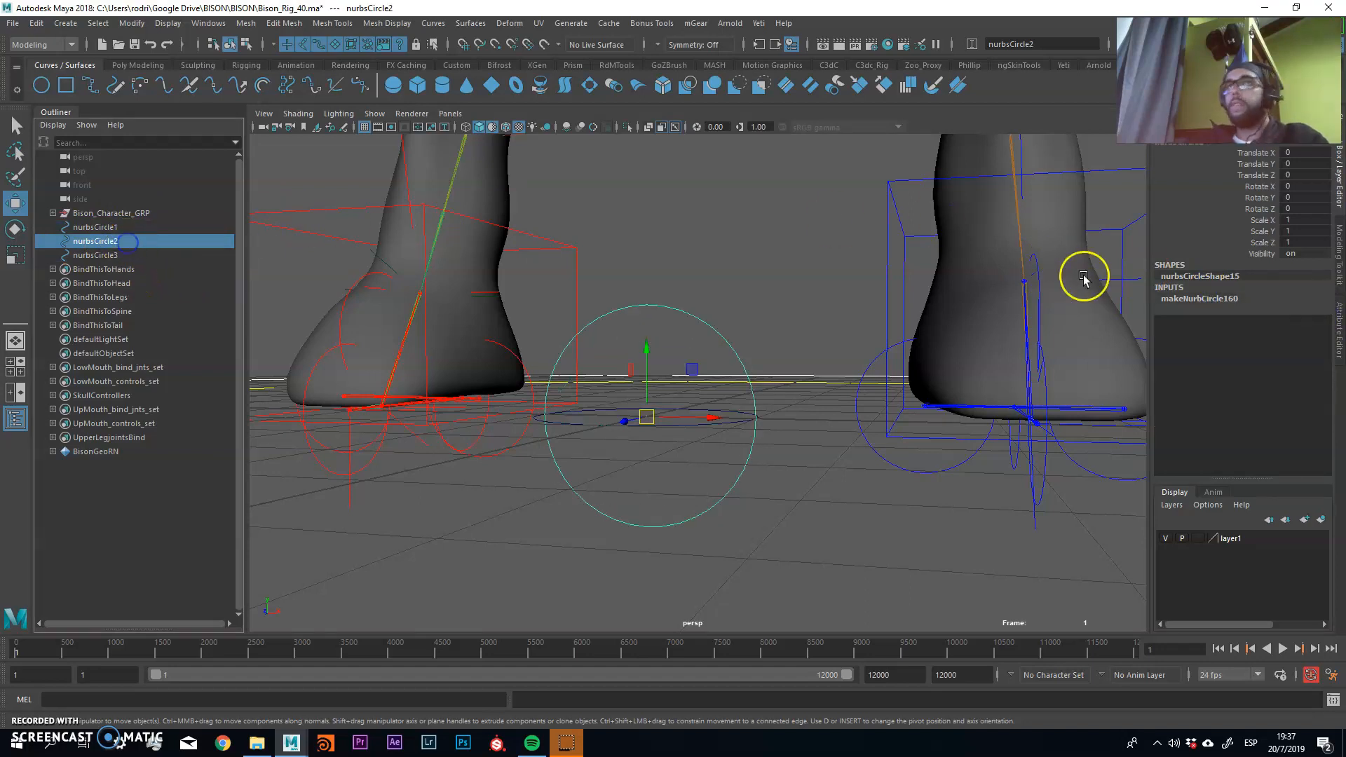
{"action": "left_click", "coordinate": [1203, 302]}
{"action": "left_click", "coordinate": [1304, 310]}
{"action": "type", "text": "1"}
{"action": "key", "text": "Tab"}
{"action": "key", "text": "Tab"}
{"action": "type", "text": "0"}
{"action": "key", "text": "Return"}
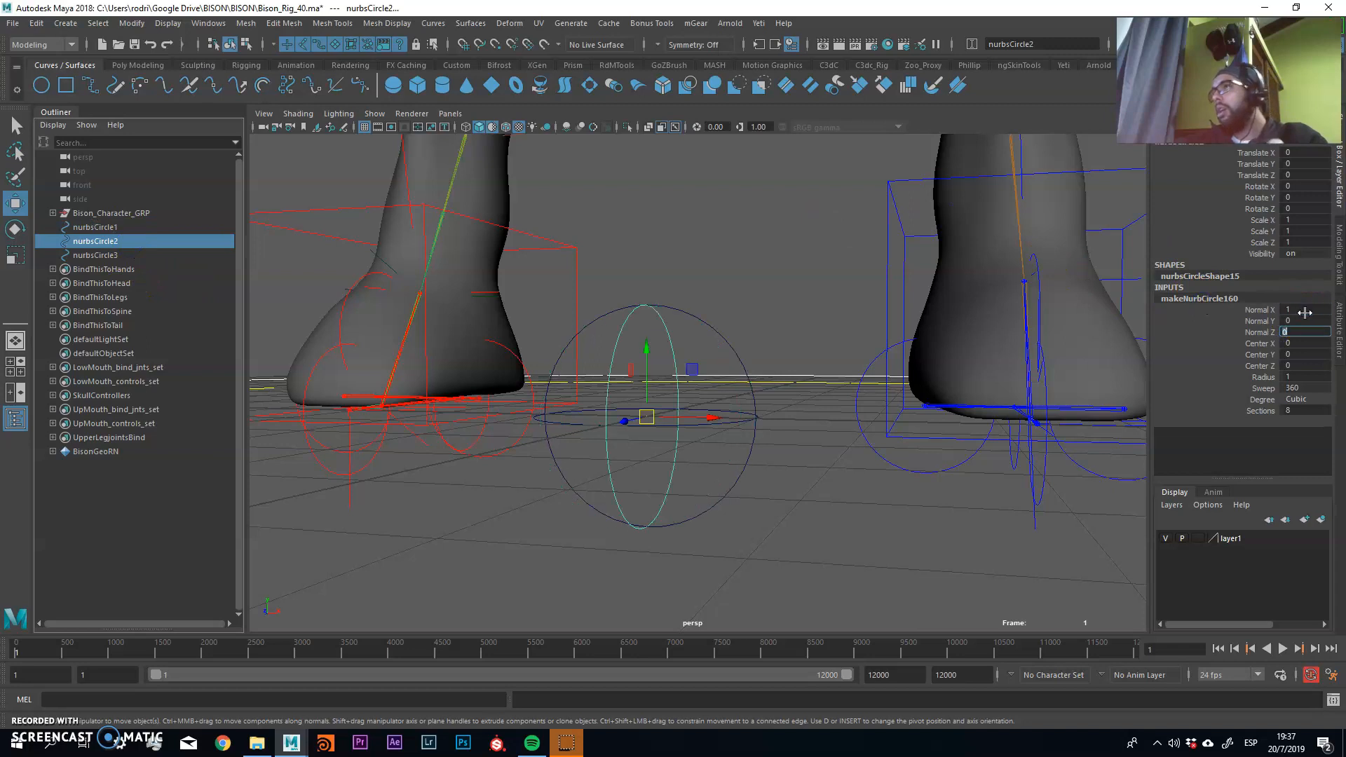
Show shape nodes in the Outliner and expand nurbsCircle1, nurbsCircle2 and nurbsCircle3.
{"action": "left_click_drag", "start_coordinate": [682, 473], "coordinate": [631, 506], "text": "alt"}
{"action": "left_click_drag", "start_coordinate": [743, 500], "coordinate": [682, 316]}
{"action": "left_click", "coordinate": [710, 324]}
{"action": "right_click", "coordinate": [144, 251]}
{"action": "left_click", "coordinate": [158, 272]}
{"action": "left_click", "coordinate": [49, 255]}
{"action": "left_click", "coordinate": [53, 242]}
{"action": "left_click", "coordinate": [53, 227]}
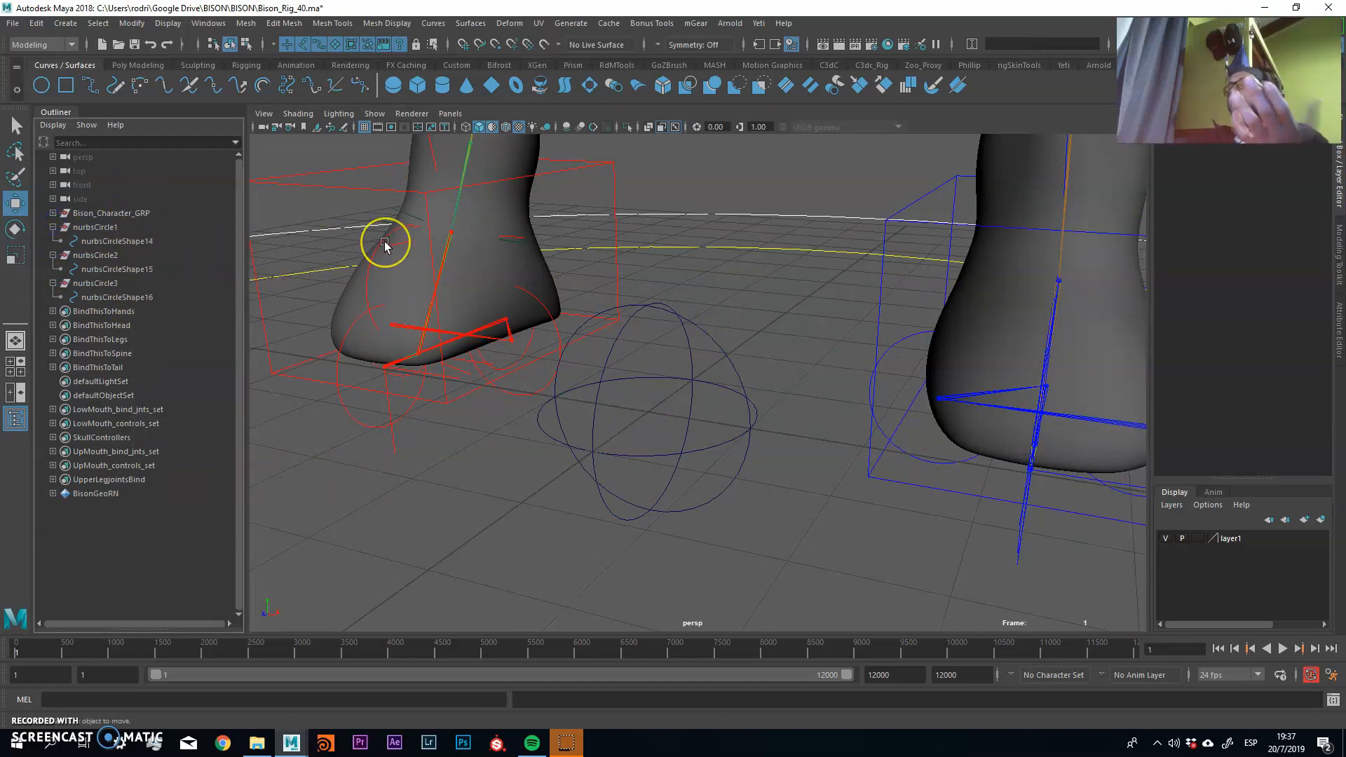
Select nurbsCircle1 and open the RdM Tools V2 window beside the circles.
{"action": "left_click", "coordinate": [654, 454]}
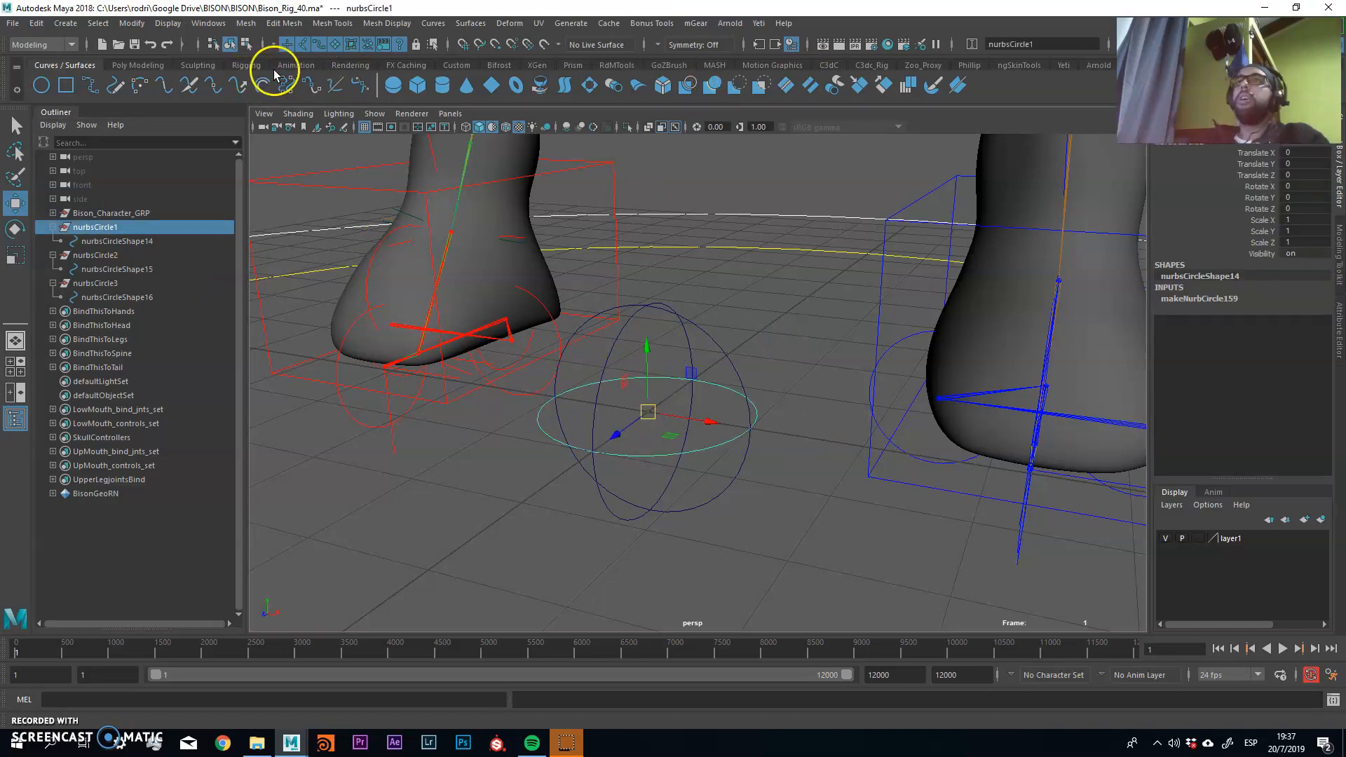
{"action": "left_click", "coordinate": [244, 66]}
{"action": "left_click", "coordinate": [755, 82]}
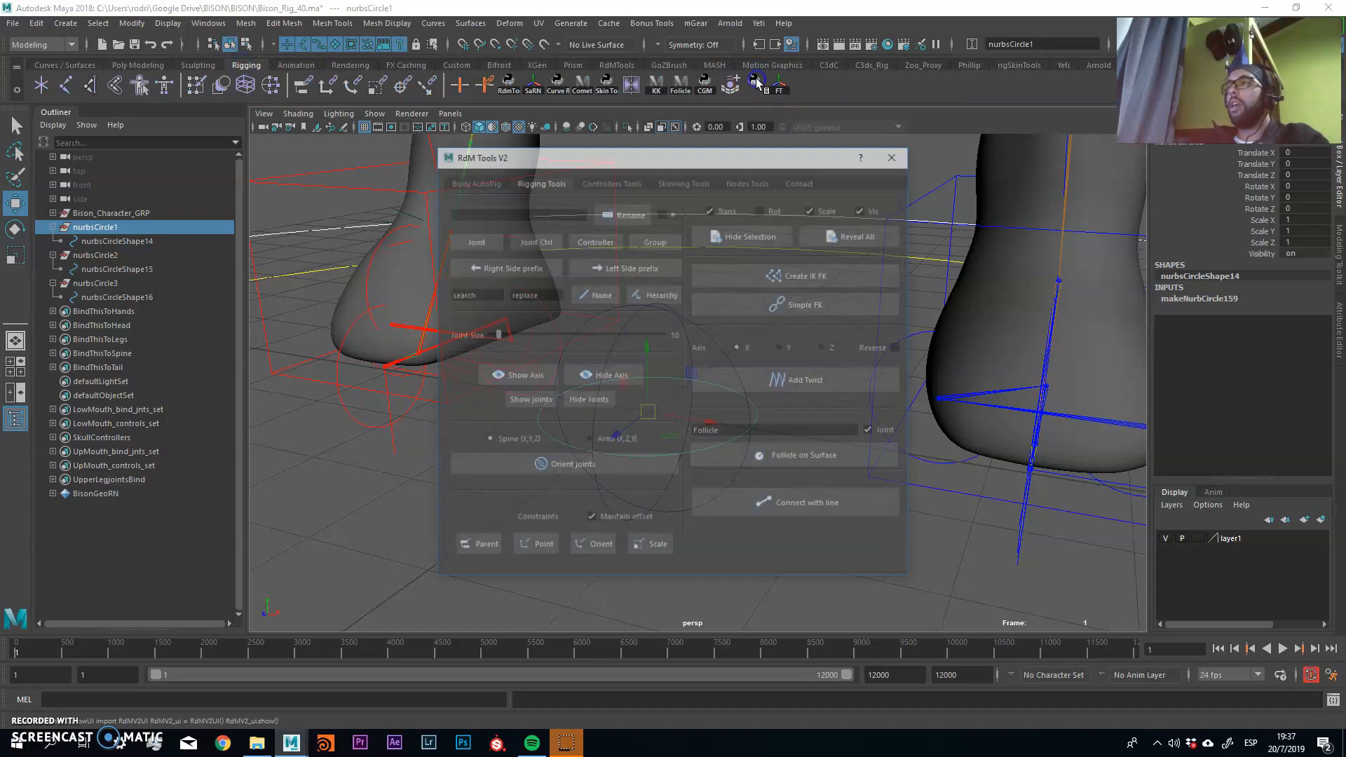
{"action": "left_click_drag", "start_coordinate": [769, 168], "coordinate": [1165, 169]}
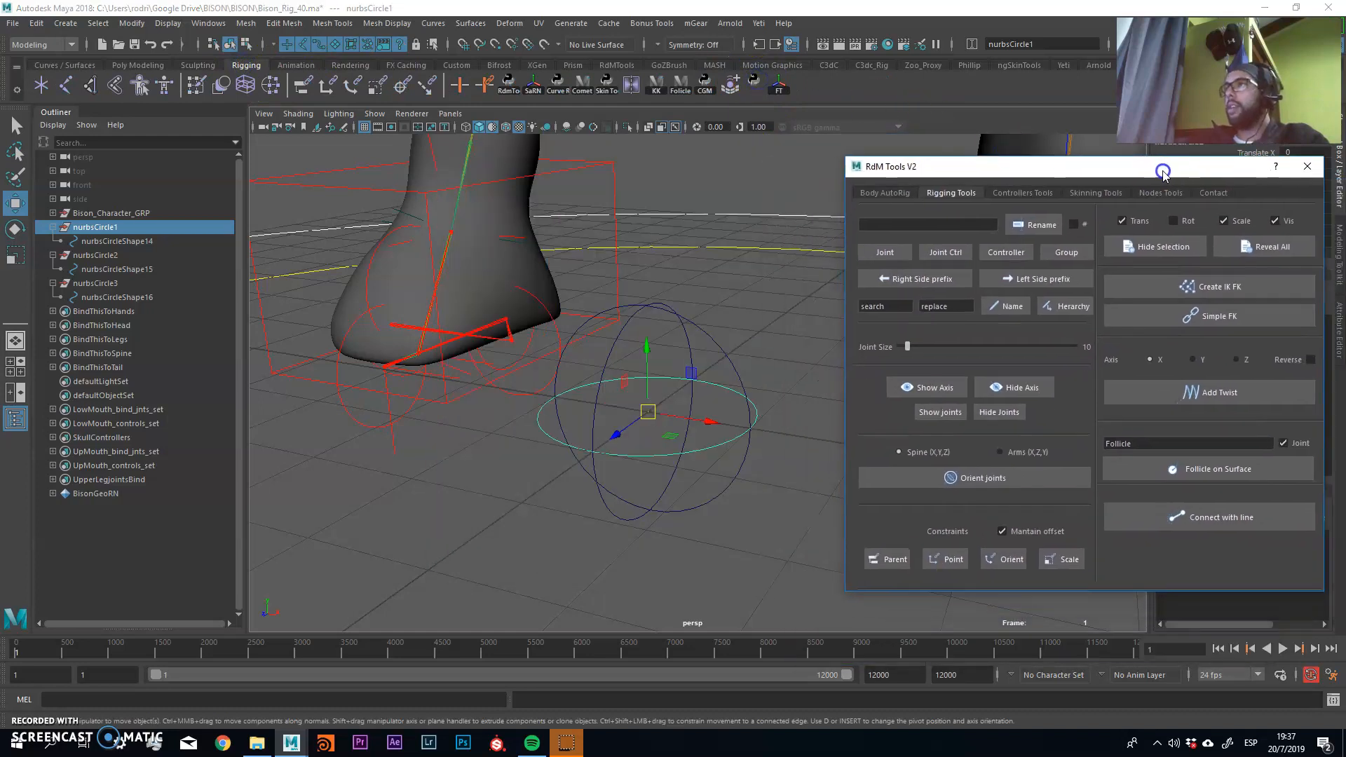
{"action": "middle_click_drag", "start_coordinate": [677, 335], "coordinate": [623, 337], "text": "alt"}
{"action": "right_click_drag", "start_coordinate": [623, 337], "coordinate": [565, 339], "text": "alt"}
{"action": "left_click_drag", "start_coordinate": [565, 339], "coordinate": [593, 330], "text": "alt"}
{"action": "middle_click_drag", "start_coordinate": [595, 316], "coordinate": [613, 327], "text": "alt"}
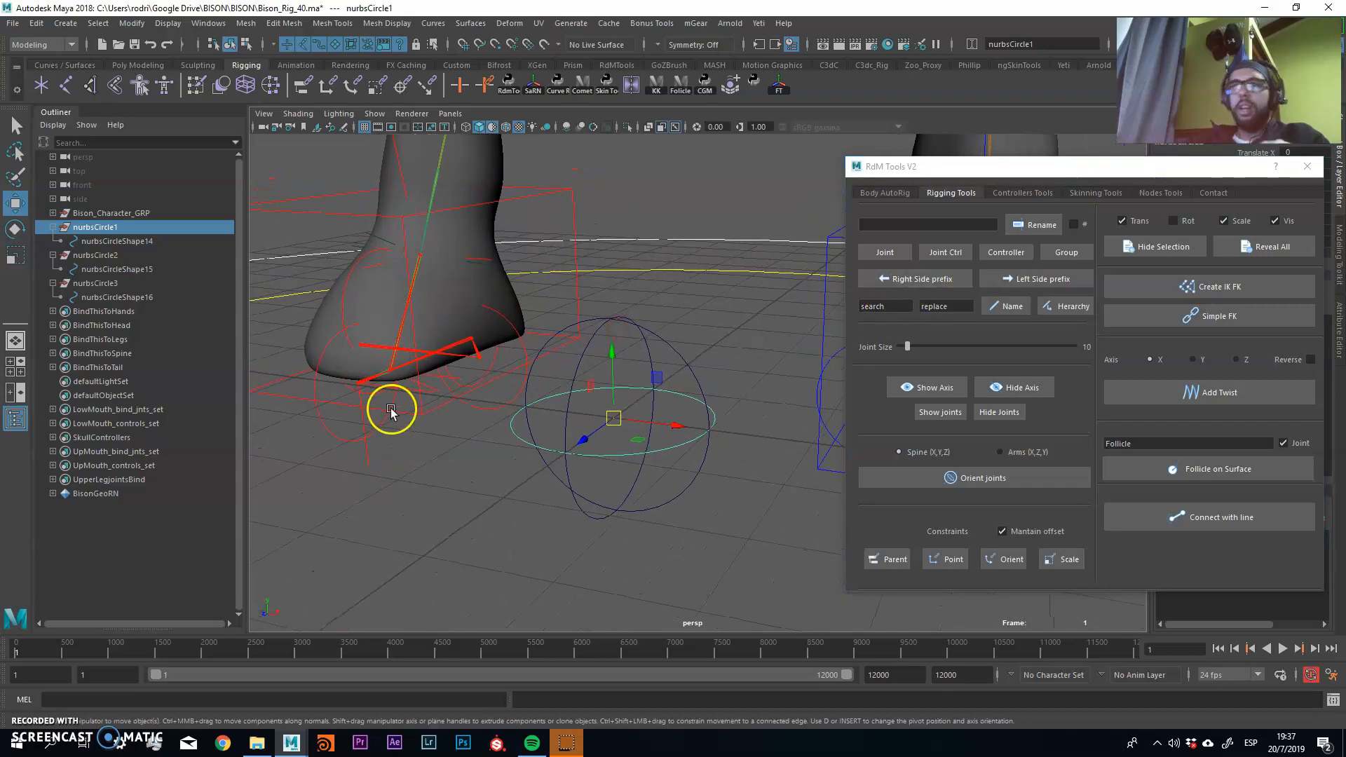
Parent nurbsCircleShape16 and nurbsCircleShape15 under nurbsCircle1 with the MEL command "parent -r -s".
{"action": "left_click", "coordinate": [136, 297]}
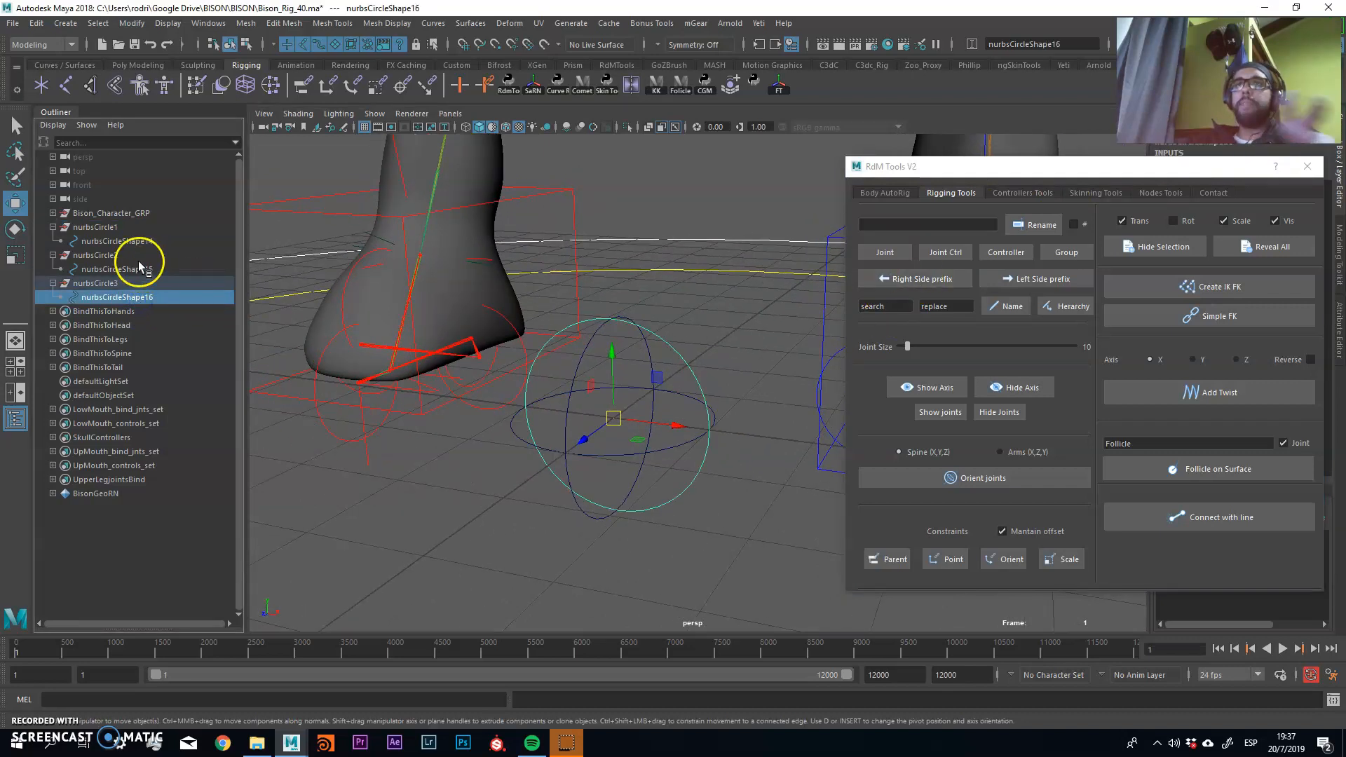
{"action": "left_click", "coordinate": [138, 266], "text": "ctrl"}
{"action": "left_click", "coordinate": [121, 229], "text": "ctrl"}
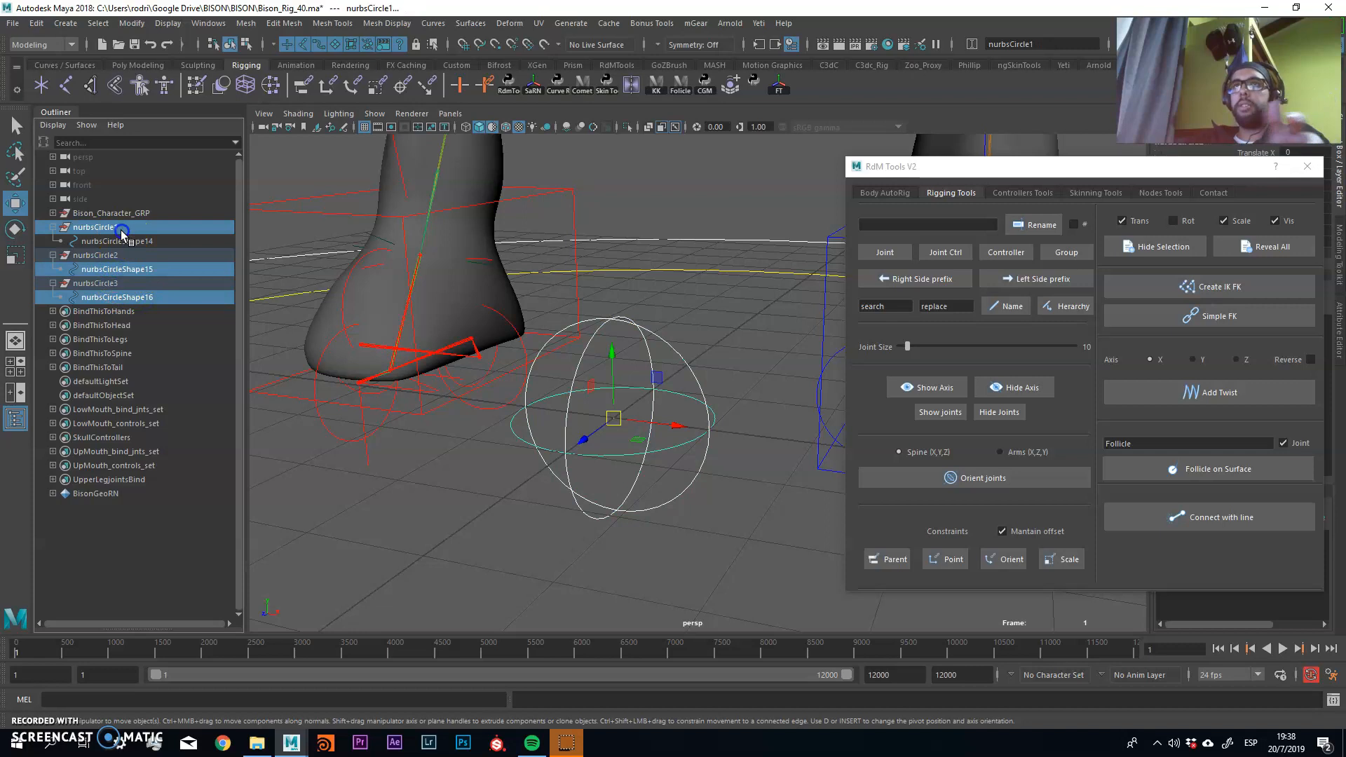
{"action": "left_click", "coordinate": [79, 699]}
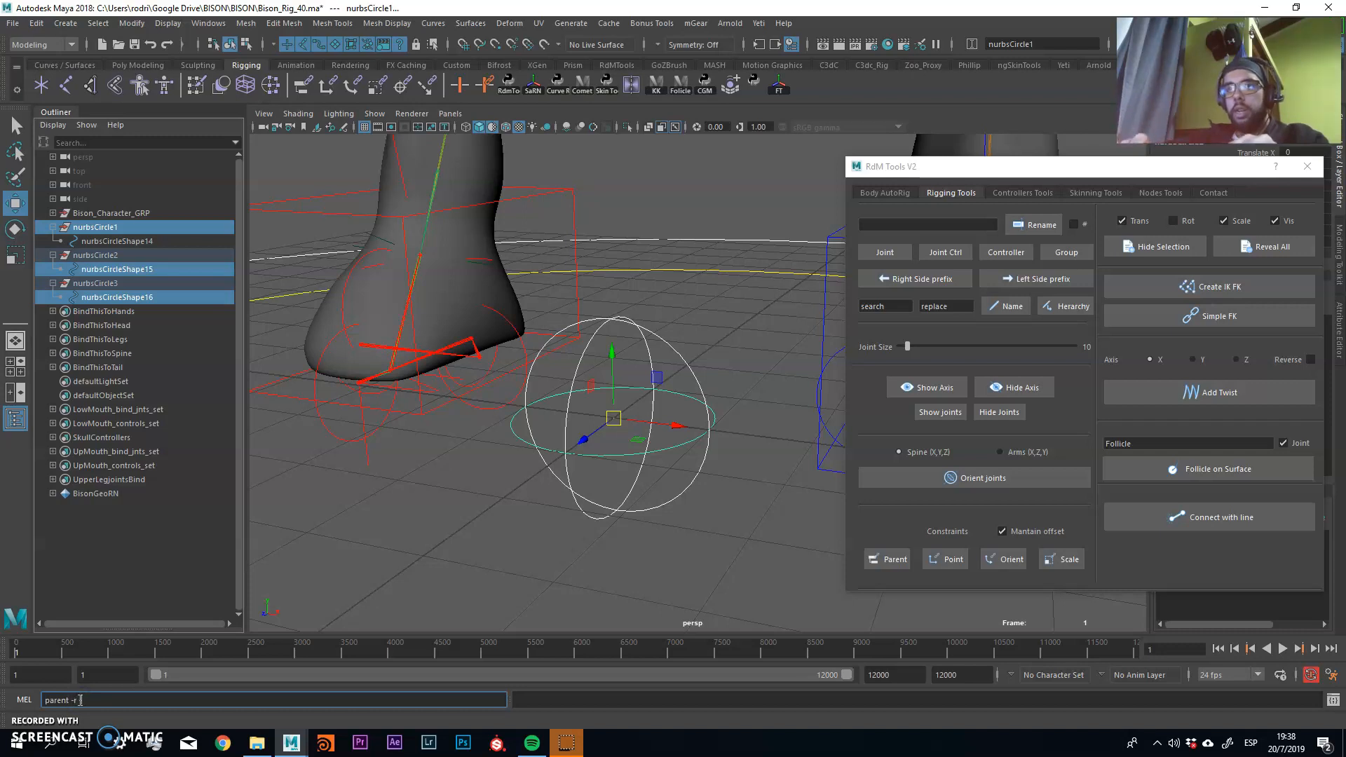
{"action": "type", "text": "parent -r -s"}
{"action": "key", "text": "Return"}
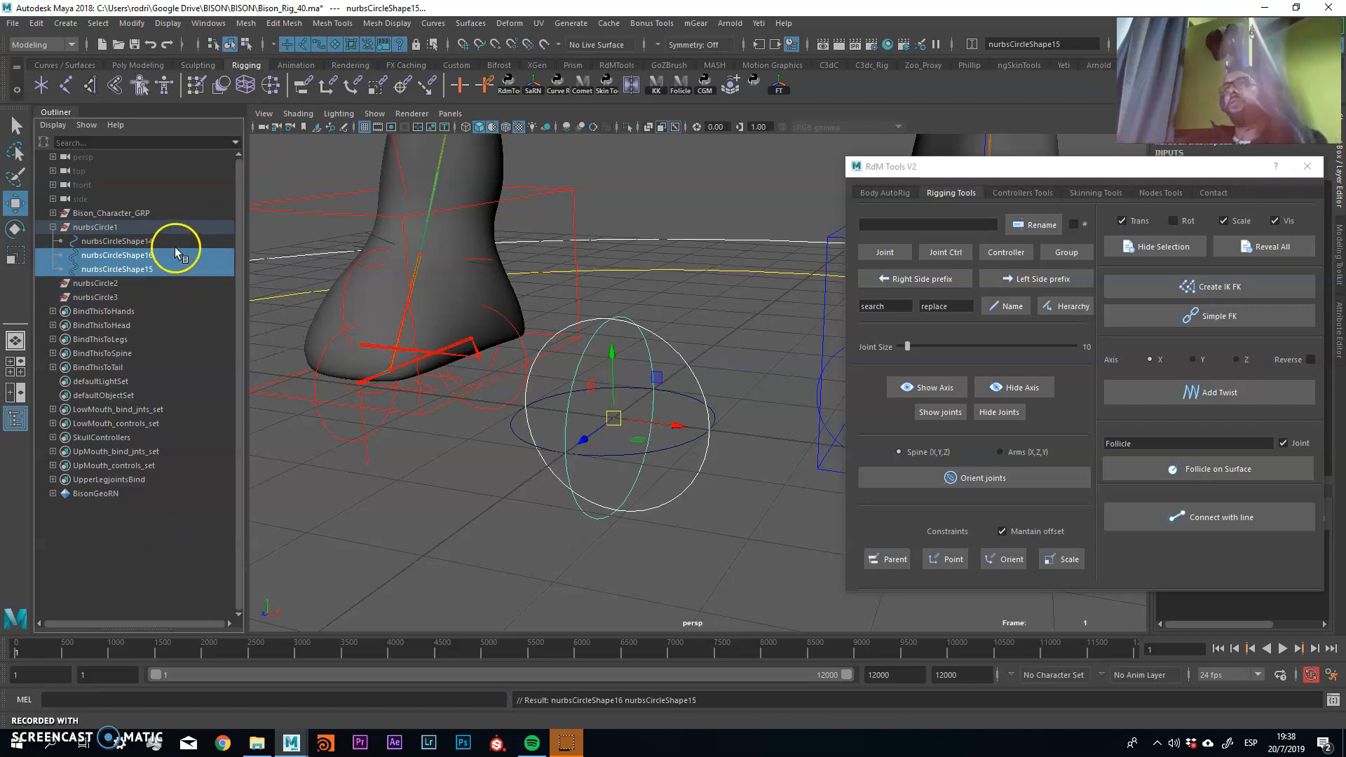
Delete the empty nurbsCircle2 and nurbsCircle3 transforms and select the three shapes under nurbsCircle1.
{"action": "left_click_drag", "start_coordinate": [109, 282], "coordinate": [111, 301]}
{"action": "key", "text": "Delete"}
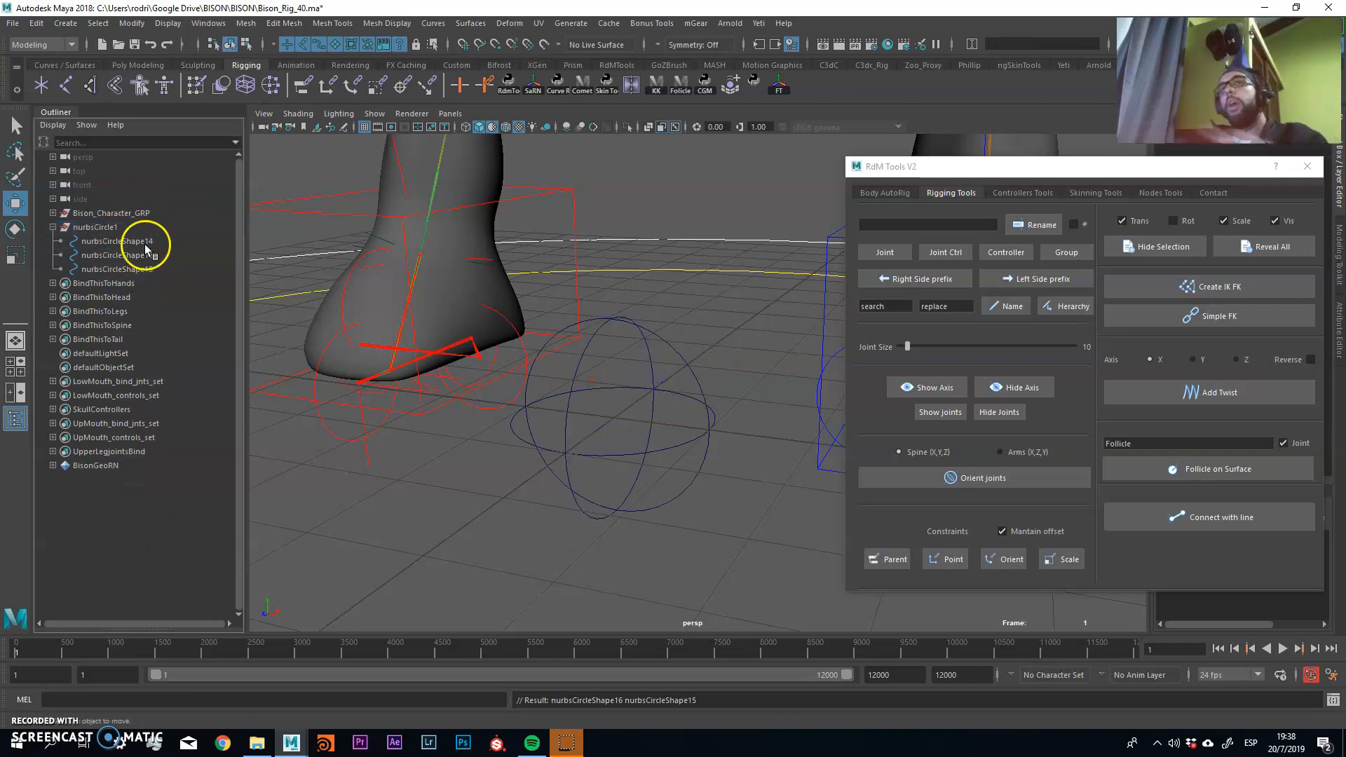
{"action": "left_click_drag", "start_coordinate": [140, 240], "coordinate": [141, 267]}
{"action": "key", "text": "f"}
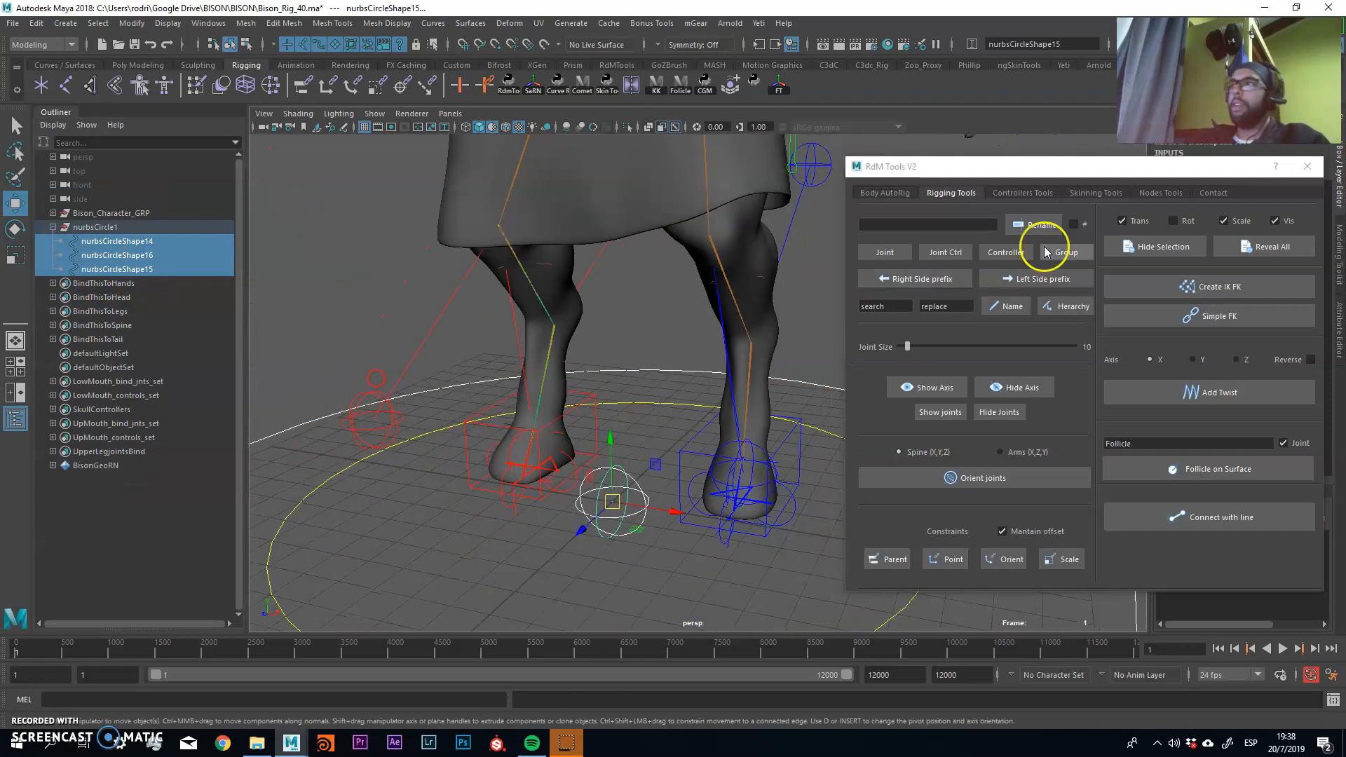
Show the Controllers Tools in RdM Tools V2 and reveal the LowMouth_ctrl_04 control in the Outliner.
{"action": "left_click", "coordinate": [1040, 196]}
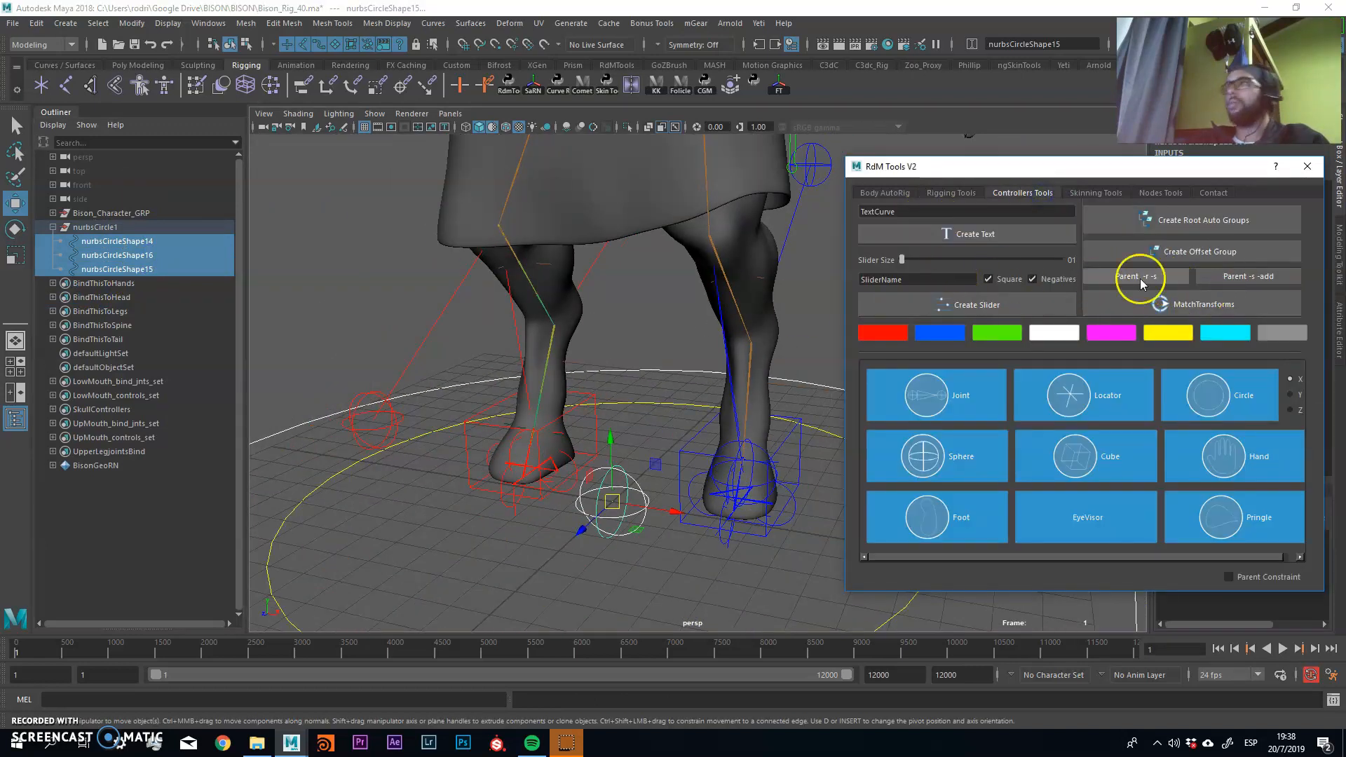
{"action": "middle_click_drag", "start_coordinate": [713, 298], "coordinate": [715, 496], "text": "alt"}
{"action": "right_click_drag", "start_coordinate": [692, 496], "coordinate": [620, 491], "text": "alt"}
{"action": "middle_click_drag", "start_coordinate": [634, 434], "coordinate": [638, 617], "text": "alt"}
{"action": "right_click_drag", "start_coordinate": [565, 316], "coordinate": [818, 456], "text": "alt"}
{"action": "middle_click_drag", "start_coordinate": [497, 382], "coordinate": [599, 353], "text": "alt"}
{"action": "right_click_drag", "start_coordinate": [599, 353], "coordinate": [640, 372], "text": "alt"}
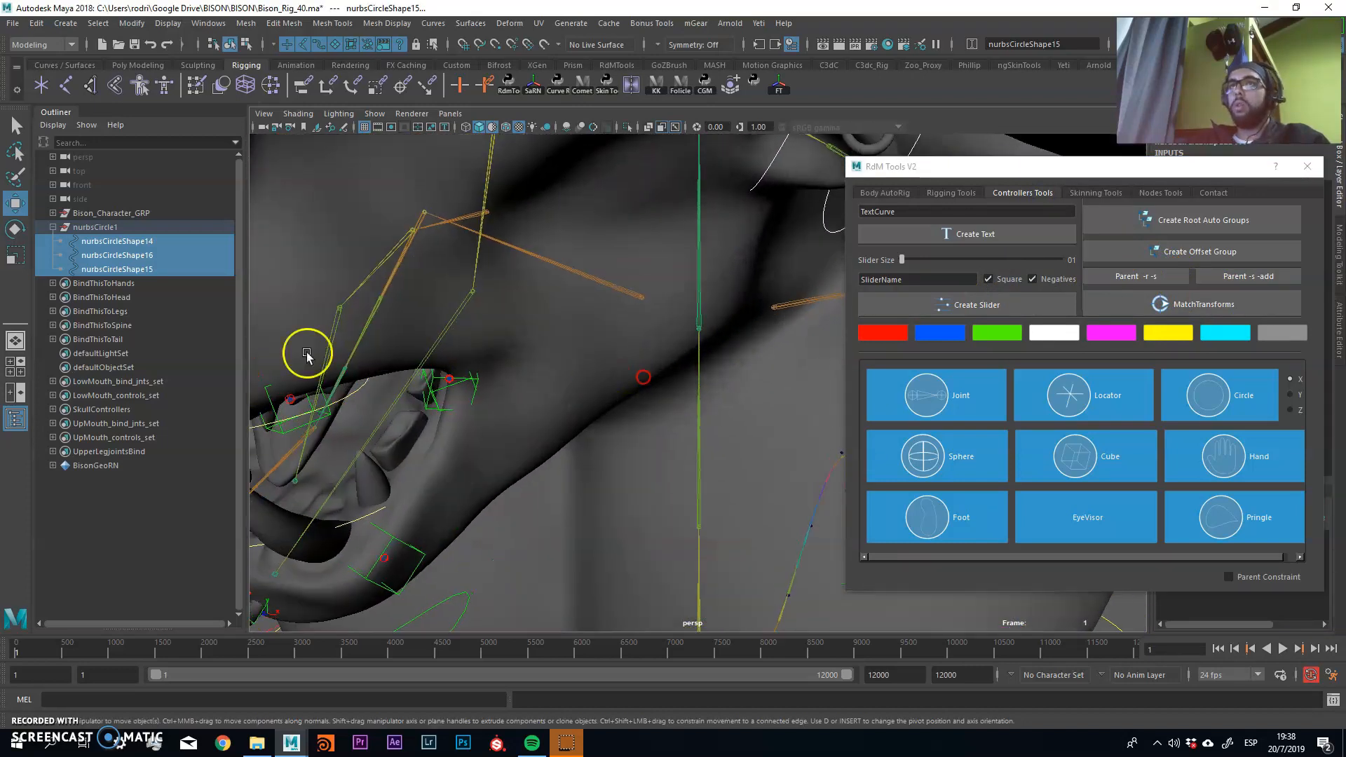
{"action": "left_click", "coordinate": [399, 541]}
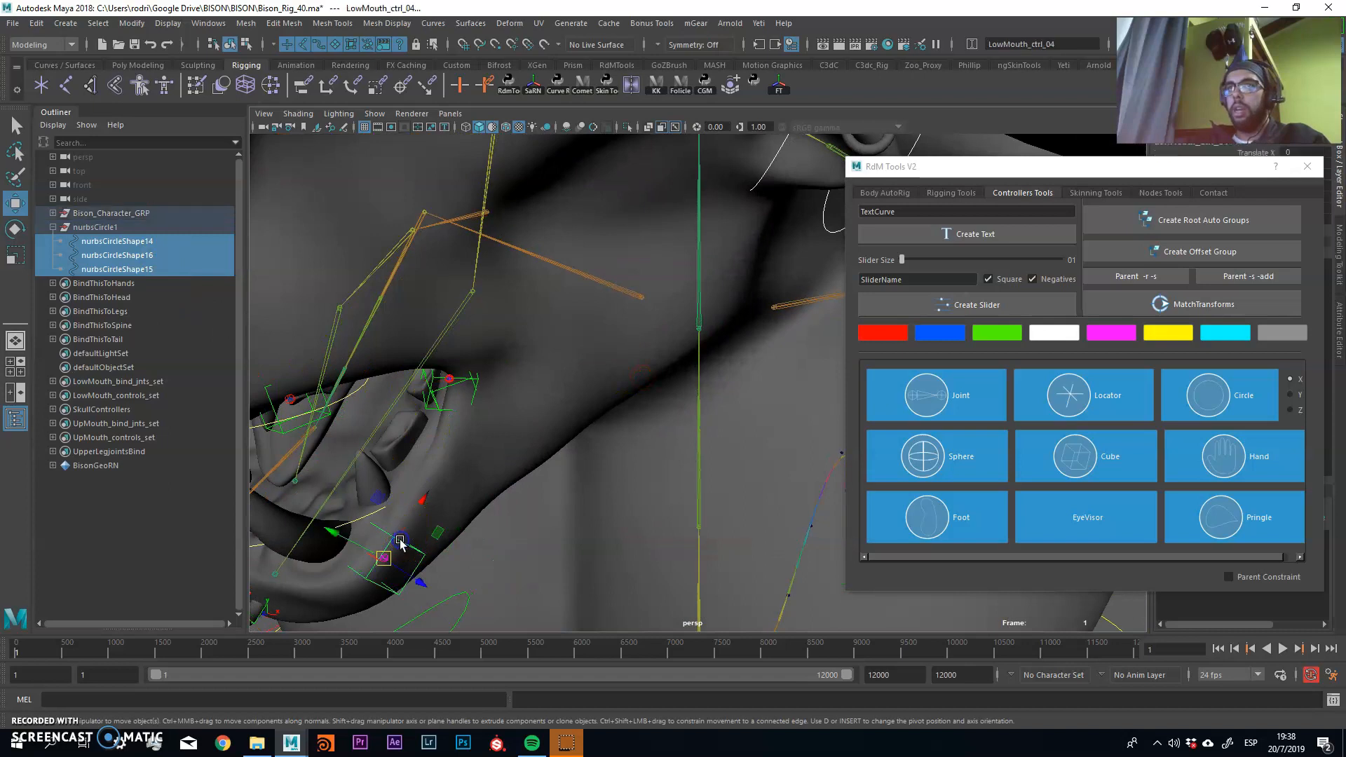
{"action": "key", "text": "f"}
{"action": "right_click", "coordinate": [138, 482]}
{"action": "left_click", "coordinate": [123, 480]}
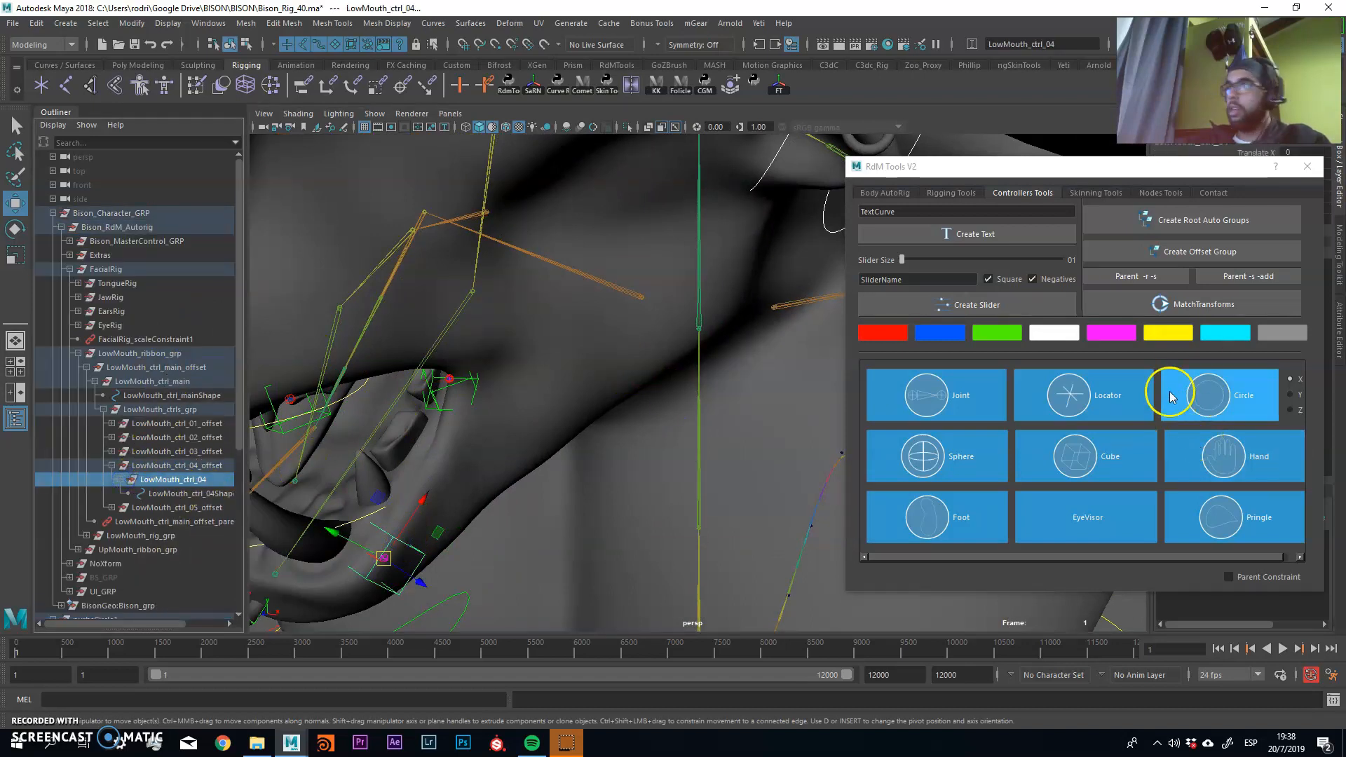
Parent the three circle shapes under LowMouth_ctrl_04 with Parent -r -s and scale down all their control vertices to lip-control size.
{"action": "left_click", "coordinate": [1150, 287]}
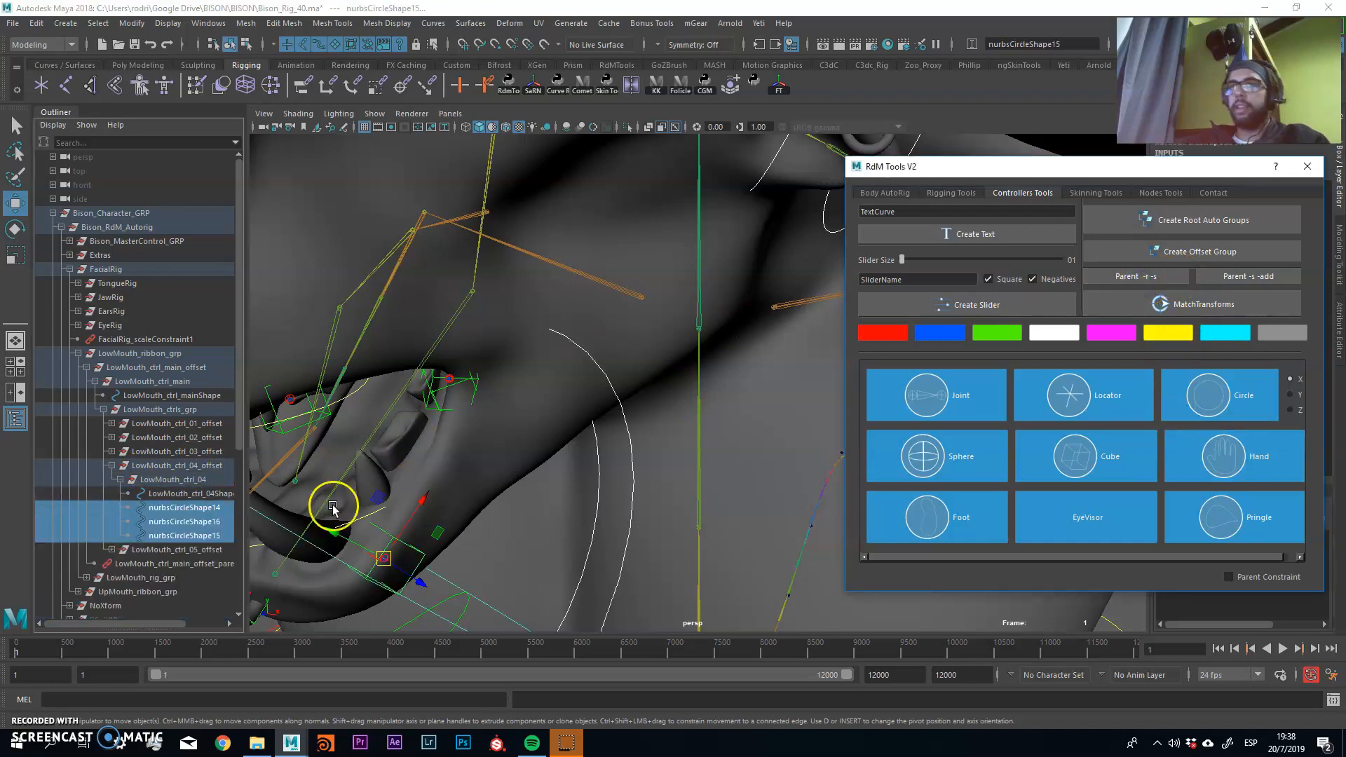
{"action": "key", "text": "f"}
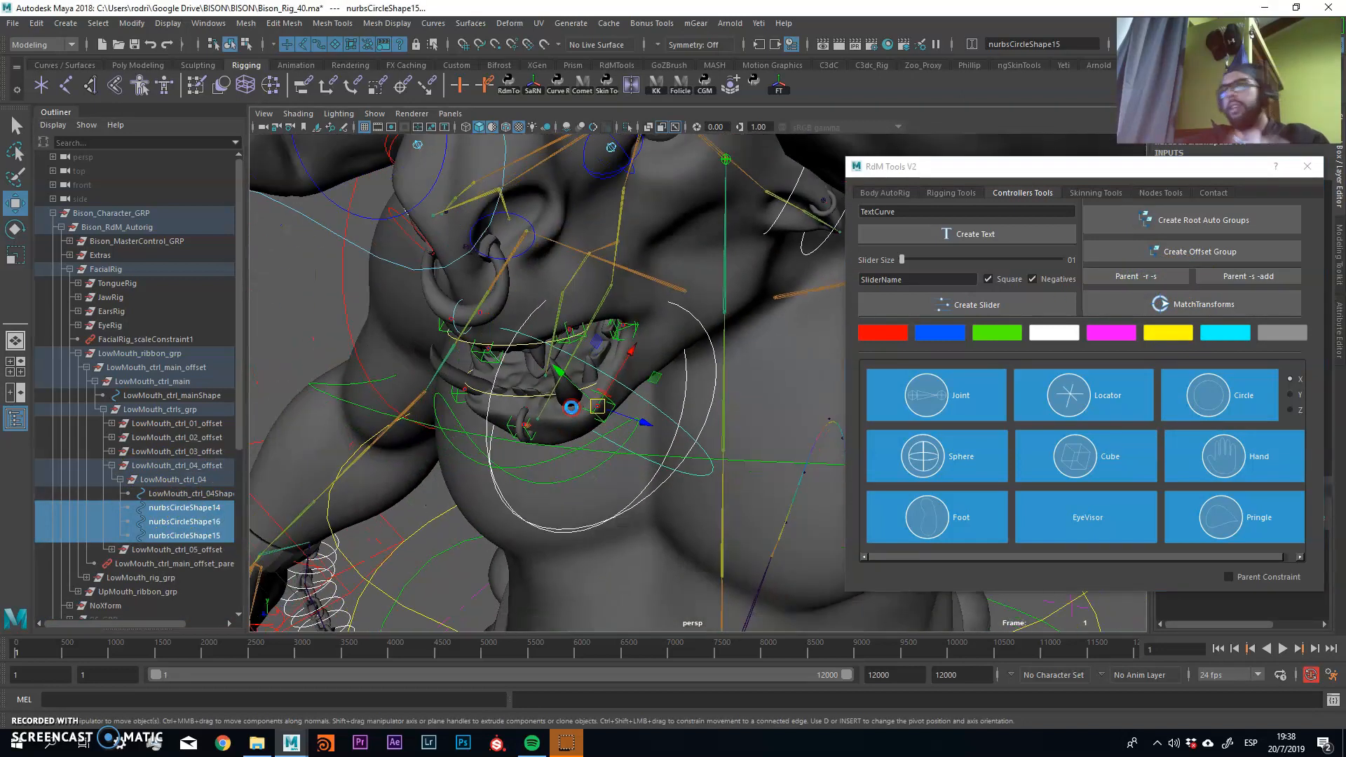
{"action": "key", "text": "ctrl+1"}
{"action": "right_click_drag", "start_coordinate": [646, 375], "coordinate": [640, 334]}
{"action": "left_click_drag", "start_coordinate": [385, 240], "coordinate": [775, 534]}
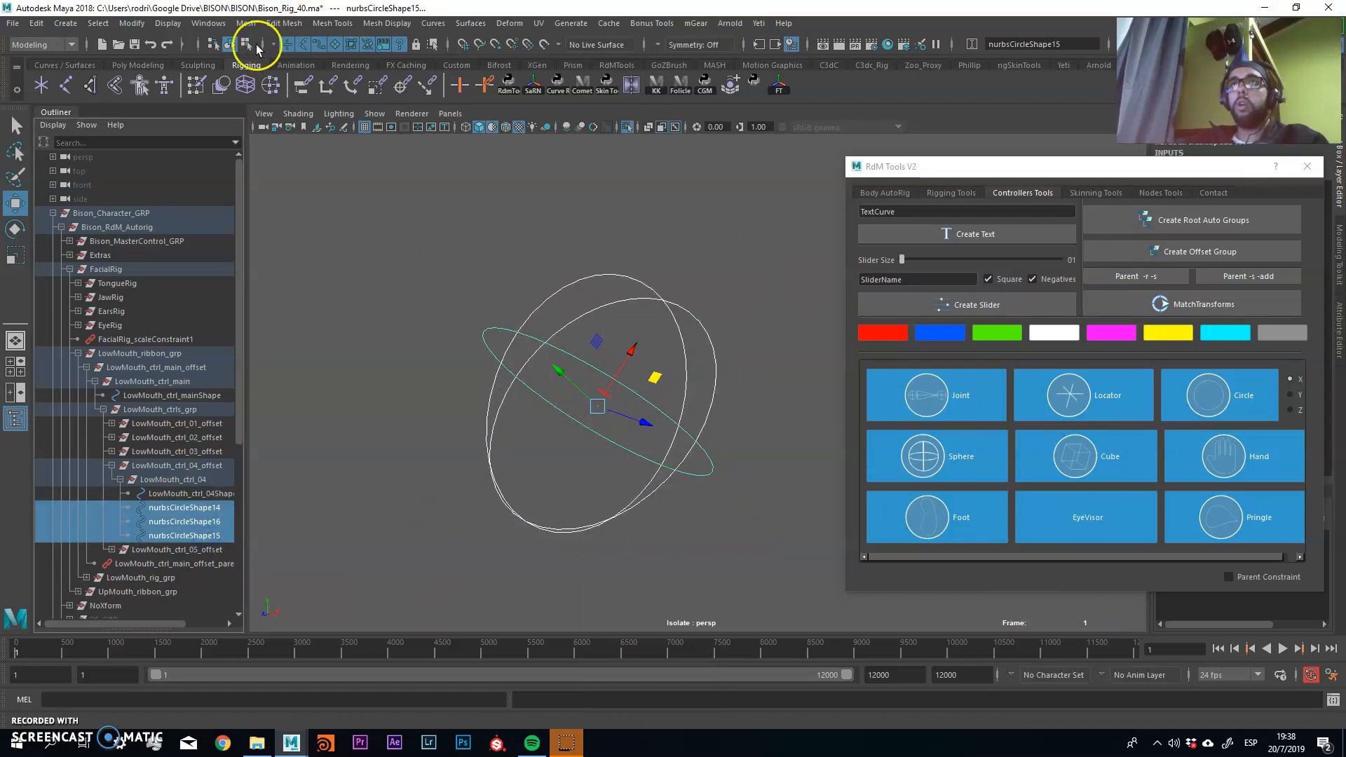
{"action": "left_click", "coordinate": [249, 44]}
{"action": "left_click_drag", "start_coordinate": [377, 226], "coordinate": [777, 567]}
{"action": "key", "text": "r"}
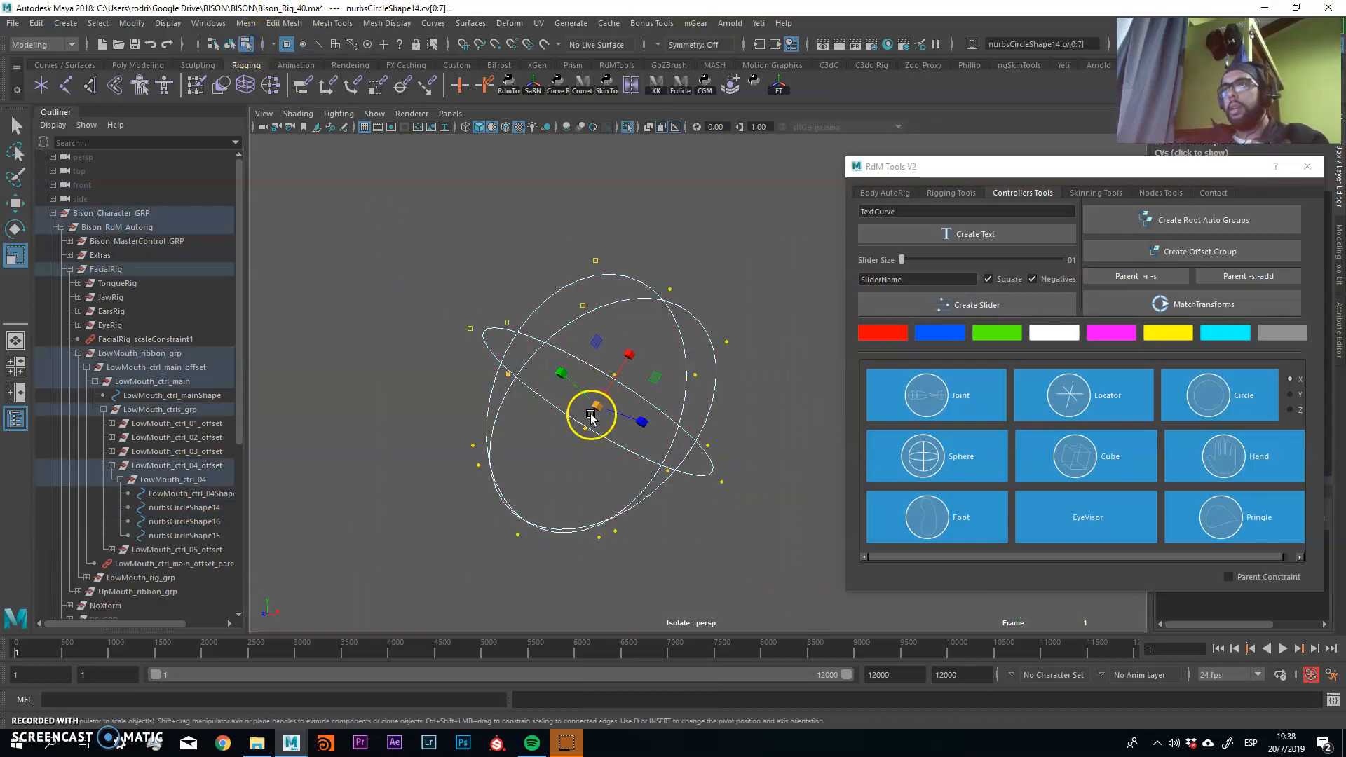
{"action": "key", "text": "ctrl+1"}
{"action": "left_click_drag", "start_coordinate": [593, 414], "coordinate": [391, 393]}
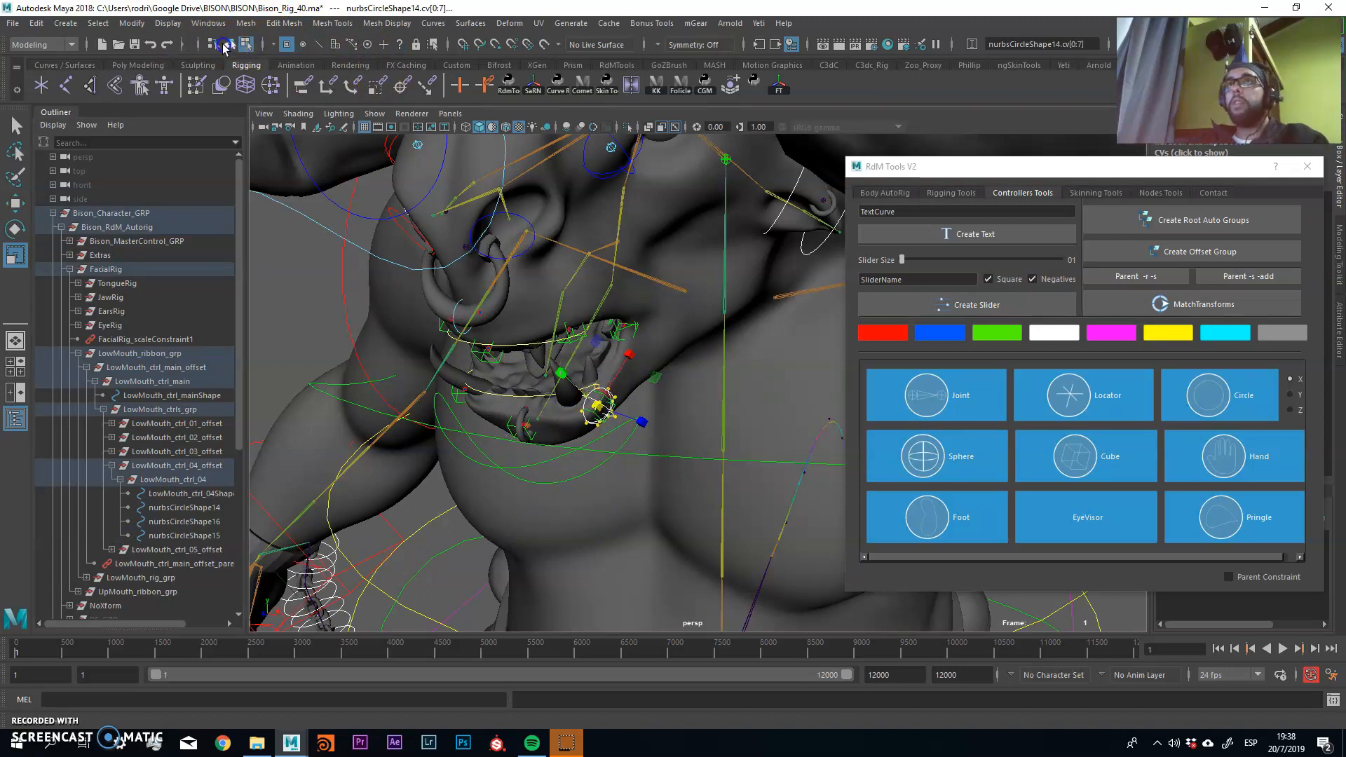
Delete the original LowMouth_ctrl_04Shape01 curve shape and select the LowMouth_ctrl_04 control.
{"action": "left_click", "coordinate": [230, 44]}
{"action": "left_click_drag", "start_coordinate": [661, 445], "coordinate": [655, 413], "text": "alt"}
{"action": "left_click", "coordinate": [201, 494]}
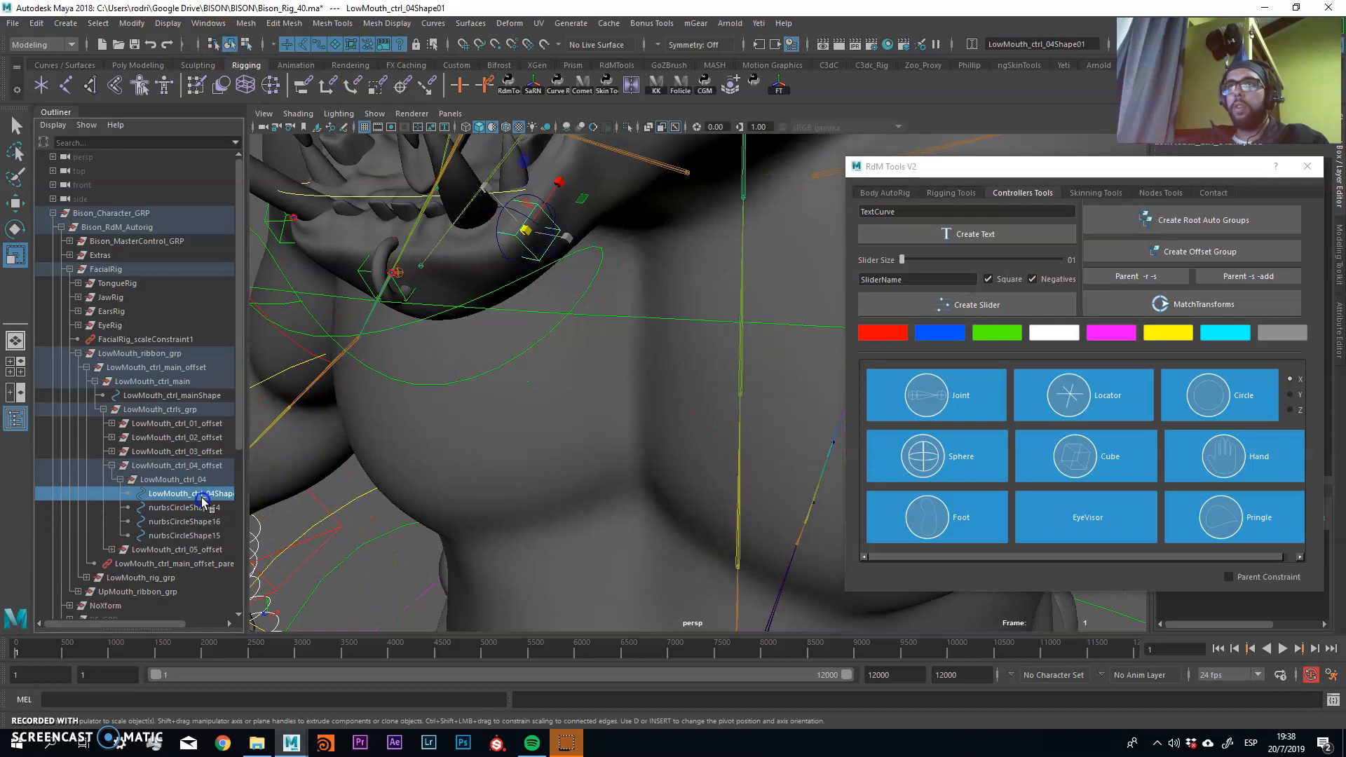
{"action": "key", "text": "Delete"}
{"action": "left_click_drag", "start_coordinate": [541, 348], "coordinate": [596, 375], "text": "alt"}
{"action": "left_click", "coordinate": [656, 415]}
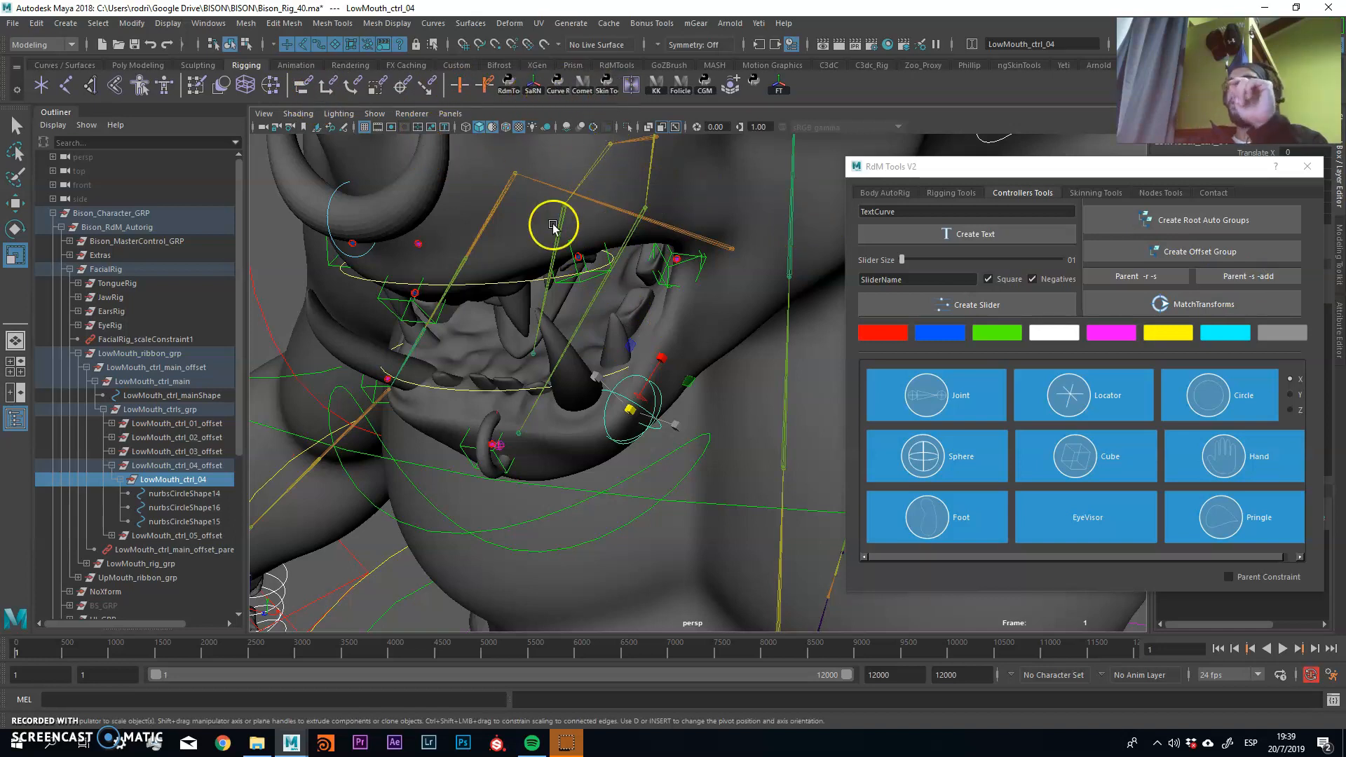
Color LowMouth_ctrl_04 blue with RdM Tools, and enable drawing overrides with an index color on its nurbsCircleShape15.
{"action": "left_click_drag", "start_coordinate": [1136, 169], "coordinate": [944, 170]}
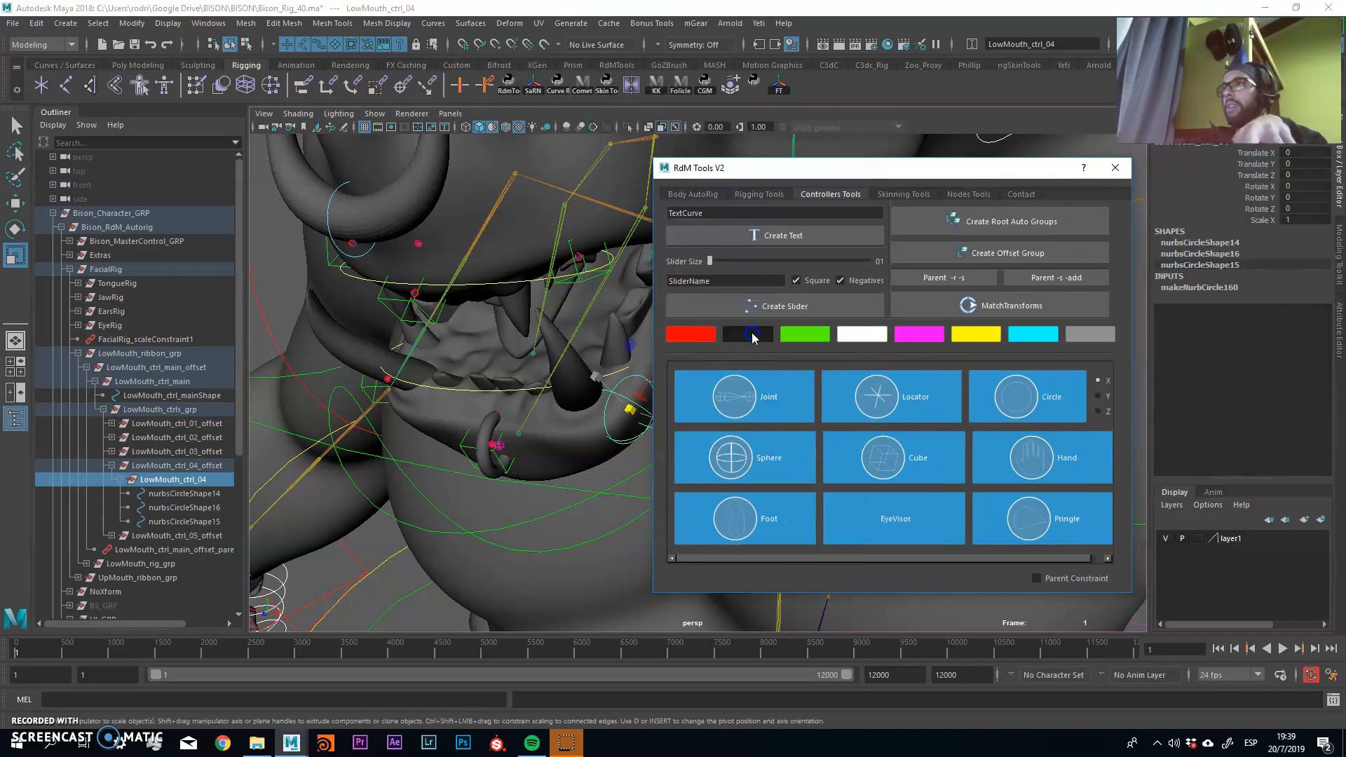
{"action": "left_click_drag", "start_coordinate": [571, 379], "coordinate": [578, 390], "text": "alt"}
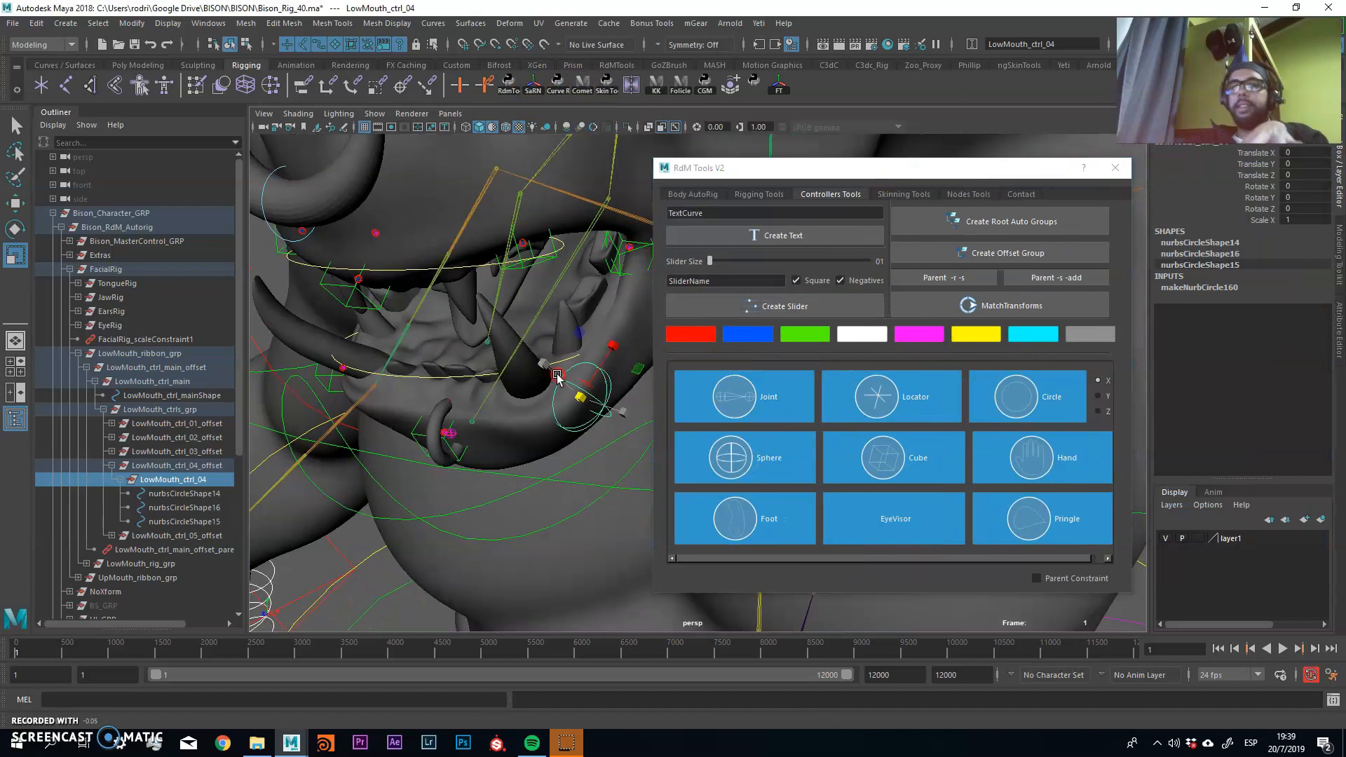
{"action": "key", "text": "ctrl+a"}
{"action": "left_click_drag", "start_coordinate": [980, 165], "coordinate": [811, 134]}
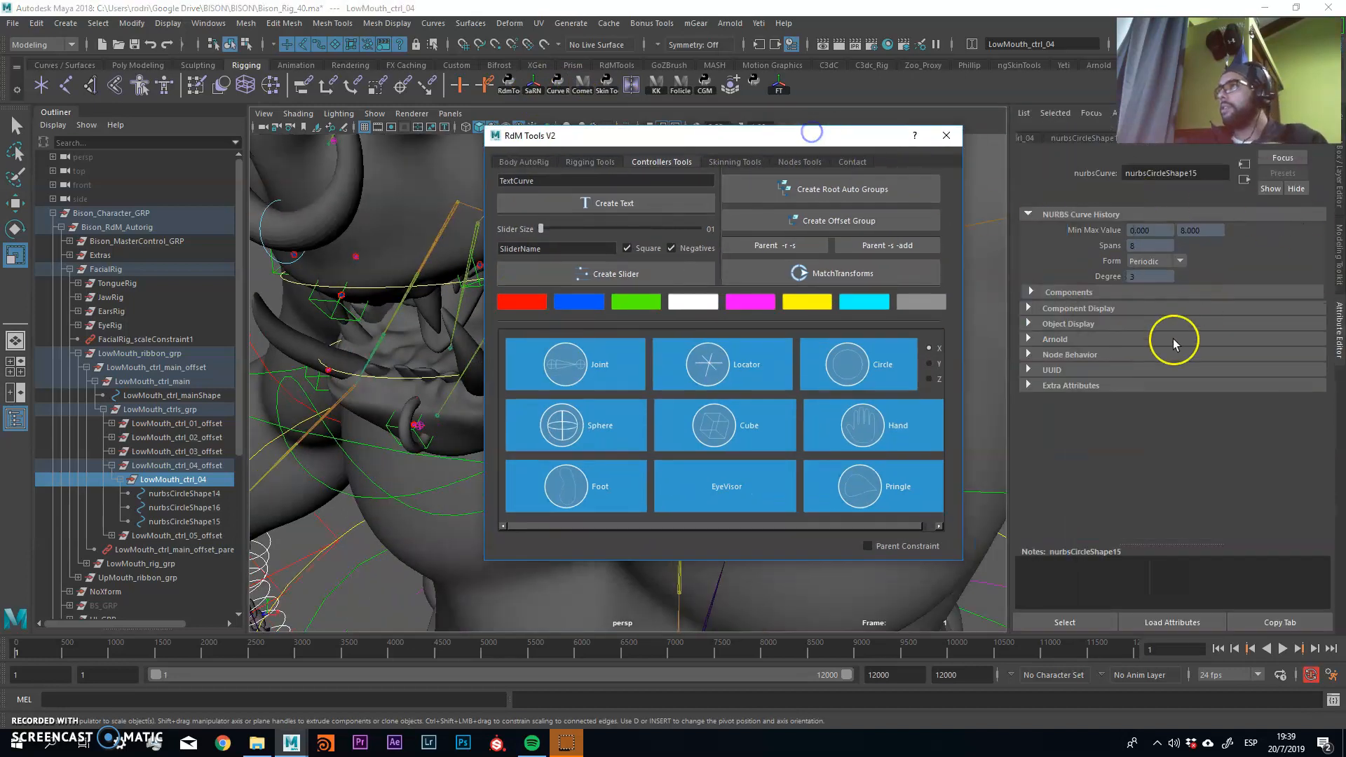
{"action": "left_click", "coordinate": [1083, 324]}
{"action": "left_click", "coordinate": [1076, 454]}
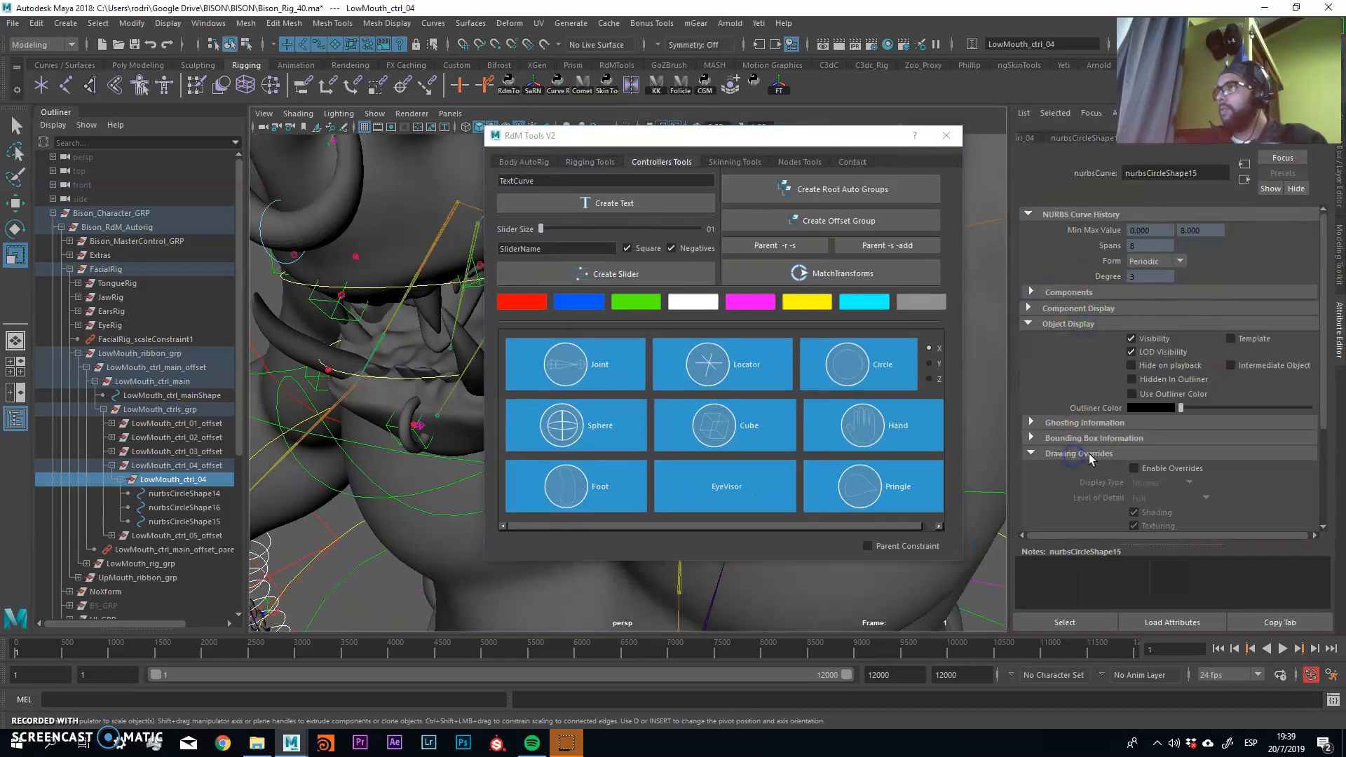
{"action": "left_click", "coordinate": [1181, 466]}
{"action": "scroll", "coordinate": [1184, 460], "scroll_direction": "down", "scroll_amount": 2}
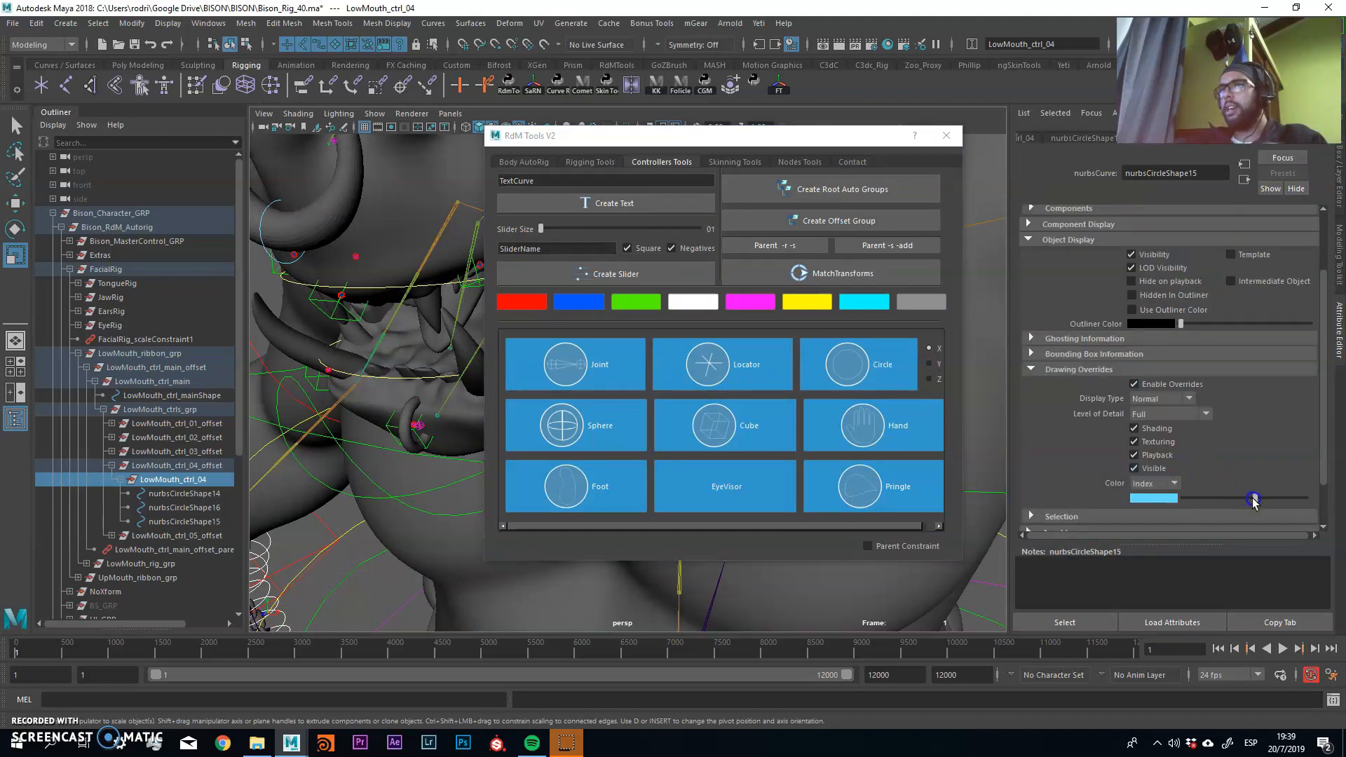
{"action": "left_click_drag", "start_coordinate": [1252, 498], "coordinate": [1240, 499]}
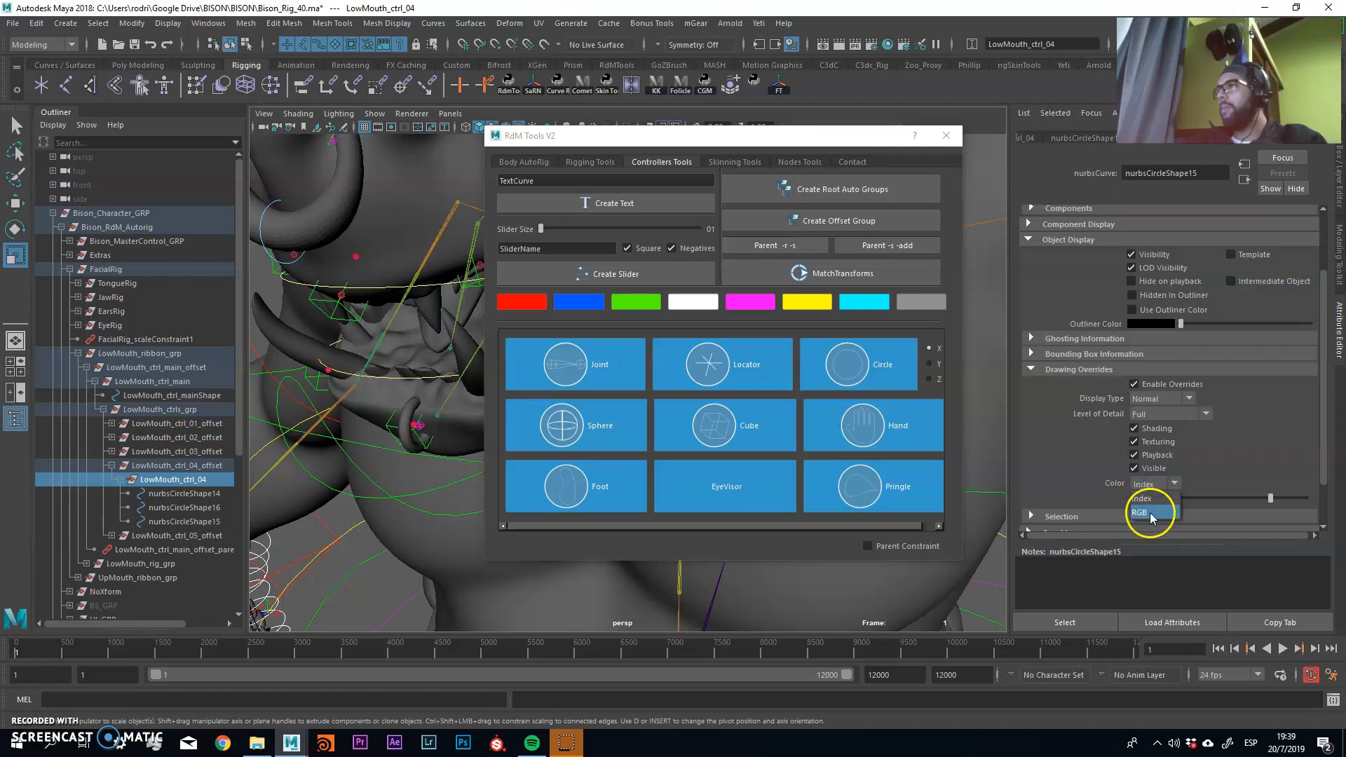
Add the three circle shapes of LowMouth_ctrl_04 to LowMouth_ctrl_03 as shared instances with Parent -s -add.
{"action": "left_click_drag", "start_coordinate": [797, 135], "coordinate": [1195, 152]}
{"action": "scroll", "coordinate": [757, 323], "scroll_direction": "up", "scroll_amount": 3}
{"action": "left_click_drag", "start_coordinate": [755, 337], "coordinate": [622, 259], "text": "alt"}
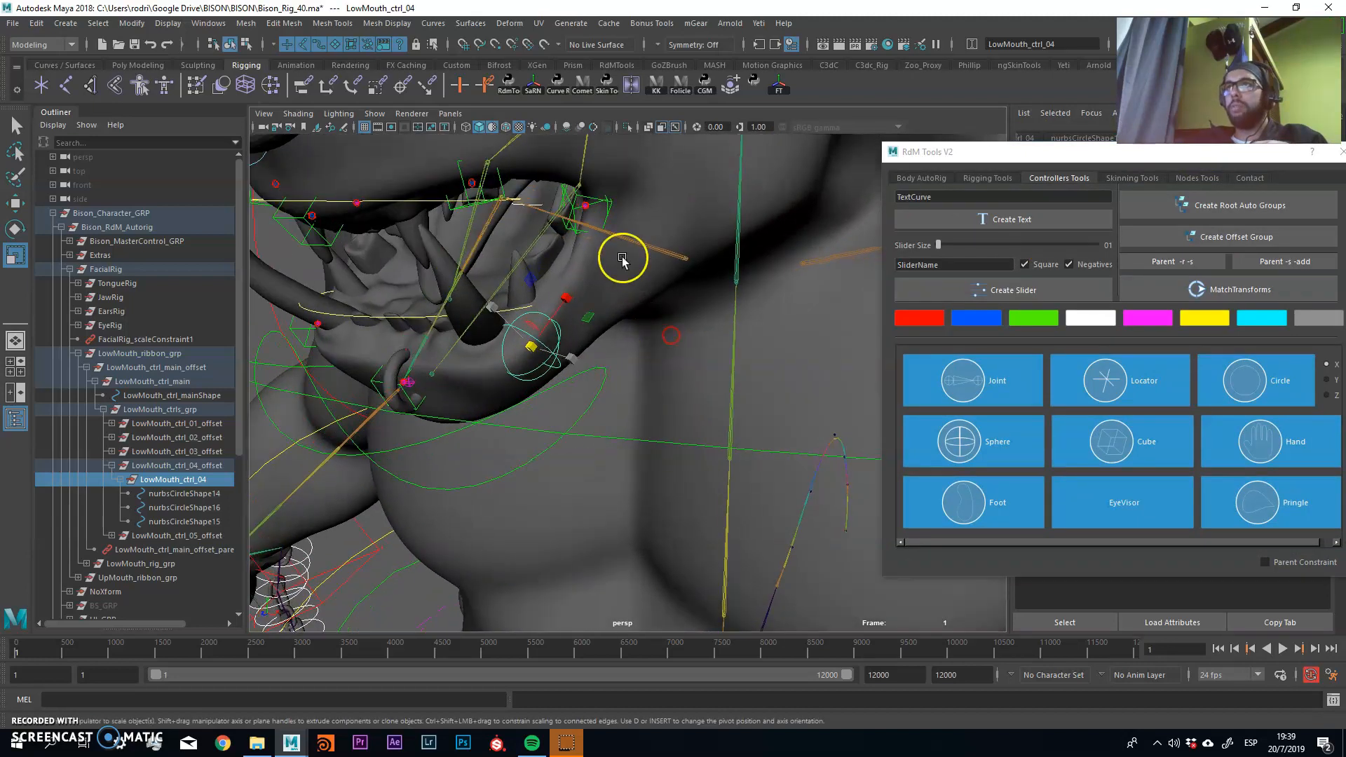
{"action": "left_click", "coordinate": [415, 405]}
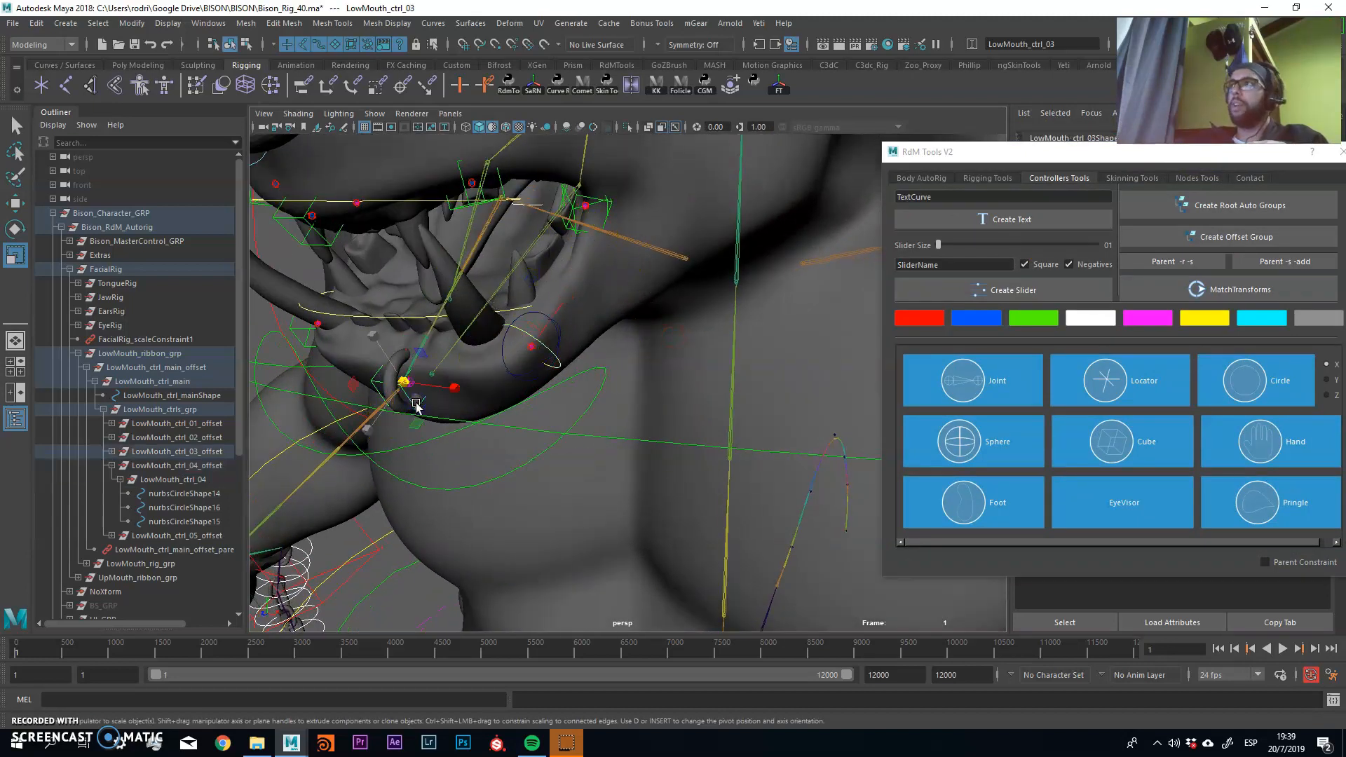
{"action": "left_click_drag", "start_coordinate": [417, 405], "coordinate": [352, 438], "text": "alt"}
{"action": "left_click_drag", "start_coordinate": [217, 494], "coordinate": [212, 523]}
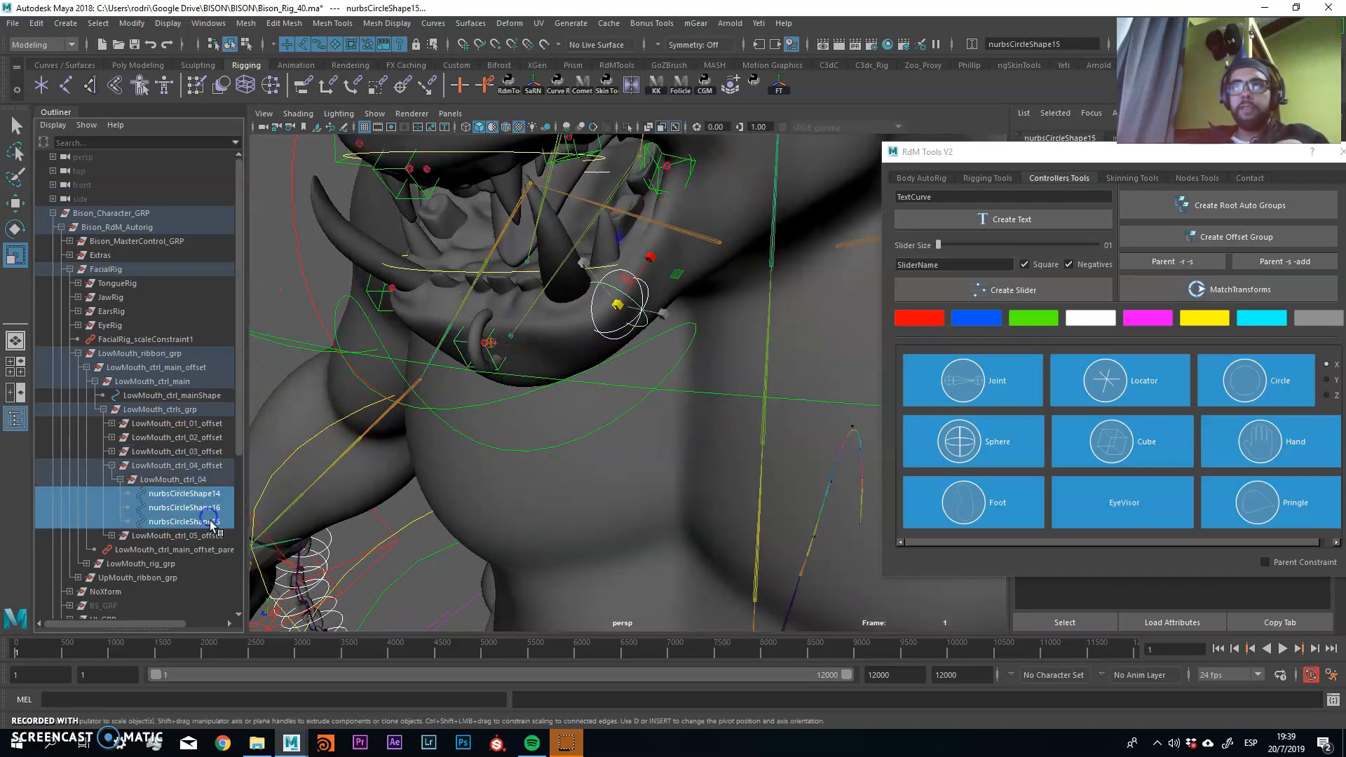
{"action": "left_click", "coordinate": [494, 365], "text": "shift"}
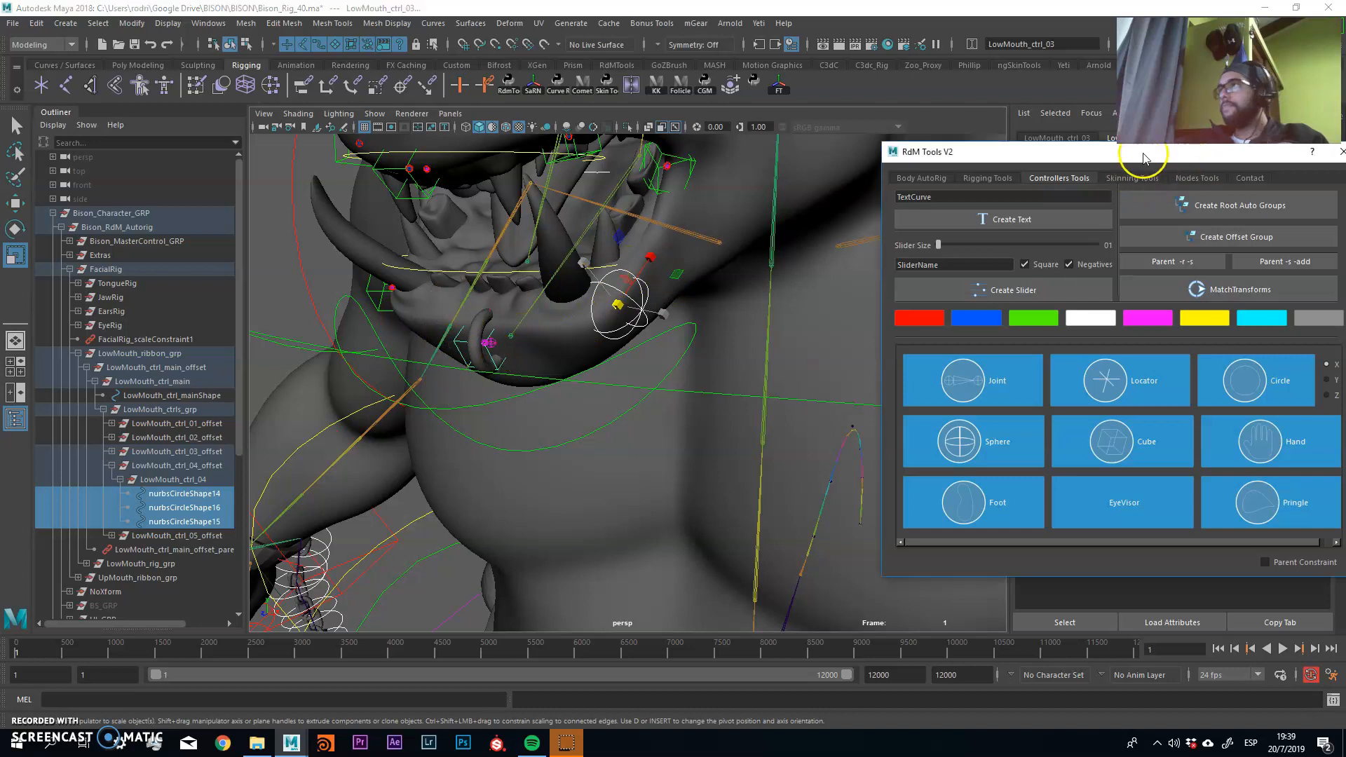
{"action": "left_click_drag", "start_coordinate": [1143, 156], "coordinate": [1066, 148]}
{"action": "left_click", "coordinate": [1217, 261]}
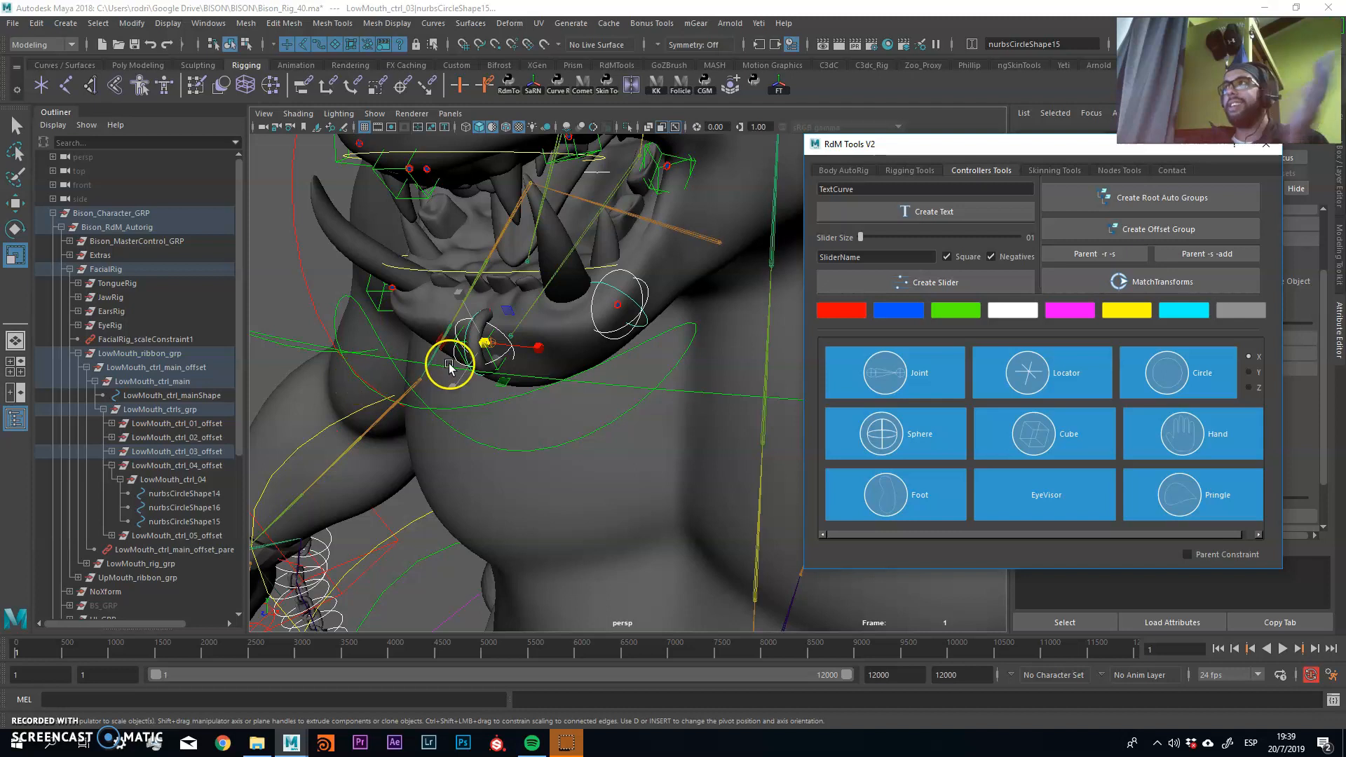
Try moving control vertices on LowMouth_ctrl_04's sphere shape to test the shared instances, and undo the moves.
{"action": "left_click", "coordinate": [622, 298]}
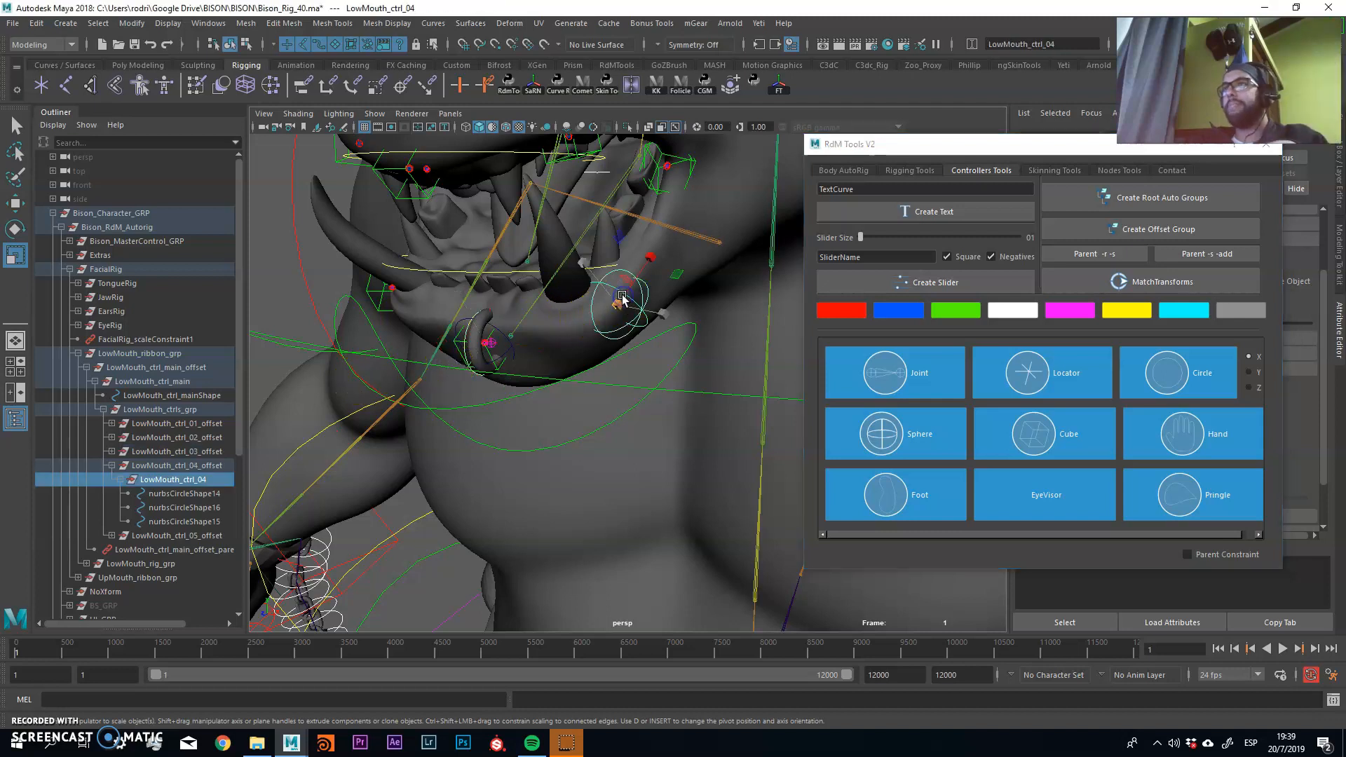
{"action": "key", "text": "ctrl+1"}
{"action": "right_click_drag", "start_coordinate": [617, 297], "coordinate": [572, 273]}
{"action": "left_click_drag", "start_coordinate": [570, 264], "coordinate": [720, 365]}
{"action": "key", "text": "ctrl+1"}
{"action": "key", "text": "w"}
{"action": "mouse_move", "coordinate": [618, 303]}
{"action": "left_mouse_down"}
{"action": "mouse_move", "coordinate": [647, 280]}
{"action": "mouse_move", "coordinate": [594, 314]}
{"action": "mouse_move", "coordinate": [665, 295]}
{"action": "mouse_move", "coordinate": [536, 324]}
{"action": "mouse_move", "coordinate": [579, 268]}
{"action": "mouse_move", "coordinate": [582, 300]}
{"action": "mouse_move", "coordinate": [627, 288]}
{"action": "left_mouse_up"}
{"action": "key", "text": "ctrl+z"}
{"action": "left_click", "coordinate": [597, 335]}
{"action": "key", "text": "ctrl+z"}
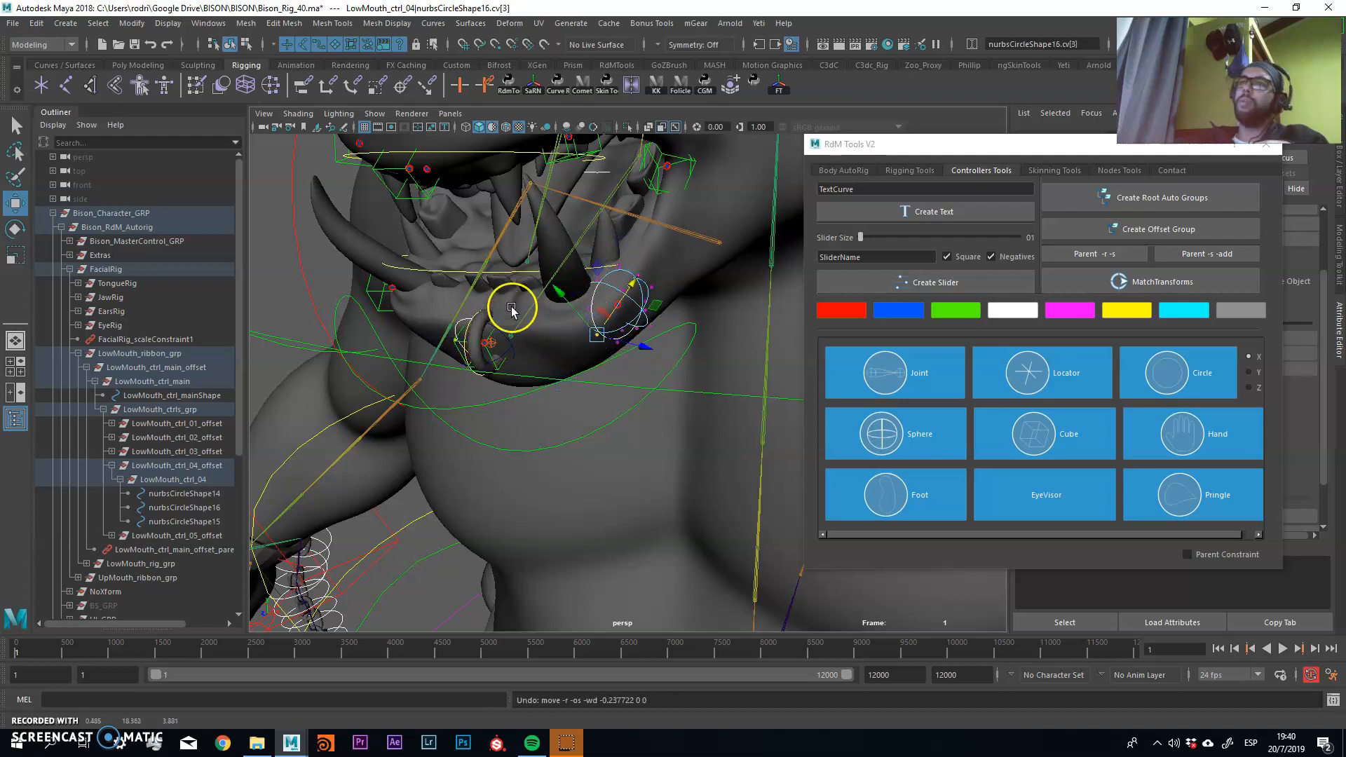
Expand the LowMouth_ctrl_01, 02 and 03 offset groups in the Outliner to reveal their controls.
{"action": "middle_click_drag", "start_coordinate": [466, 315], "coordinate": [611, 316], "text": "alt"}
{"action": "left_click", "coordinate": [627, 298]}
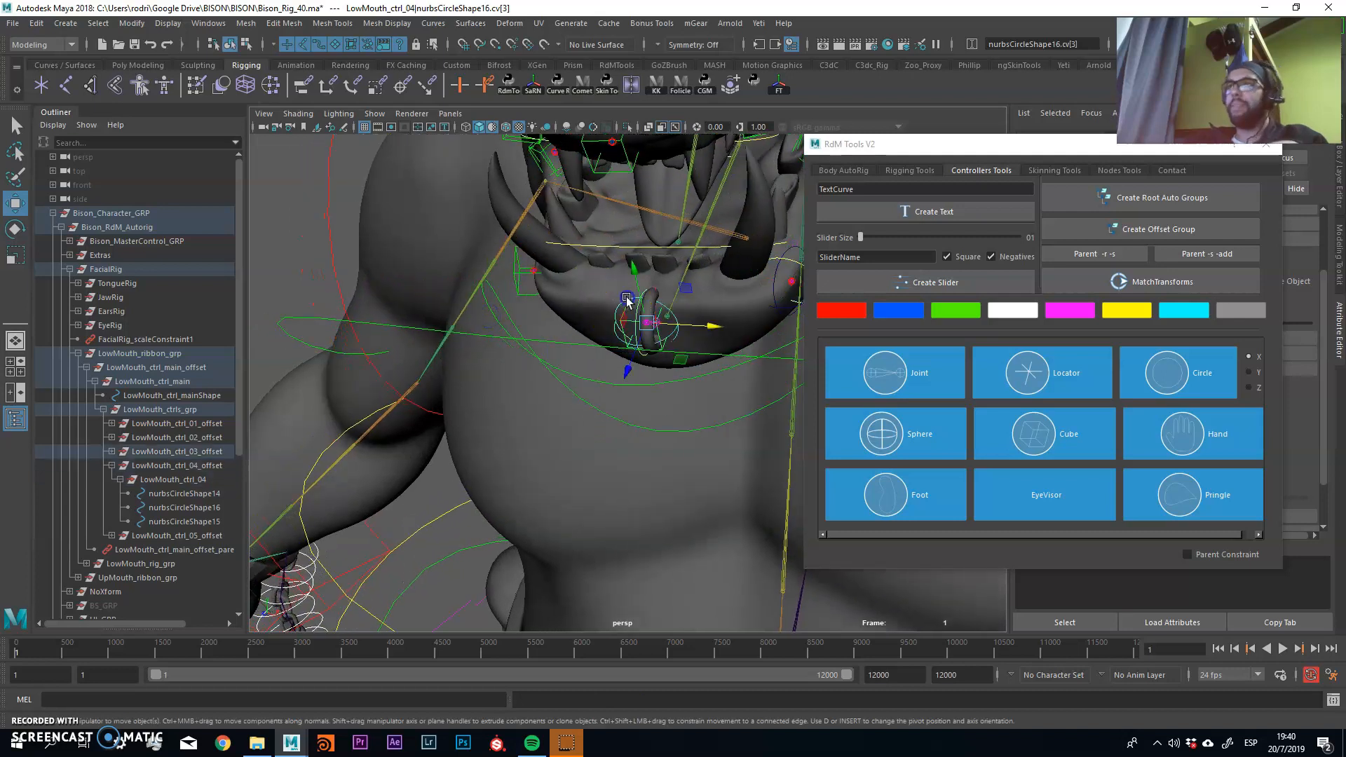
{"action": "left_click_drag", "start_coordinate": [628, 300], "coordinate": [613, 298], "text": "alt"}
{"action": "left_click_drag", "start_coordinate": [193, 494], "coordinate": [186, 522]}
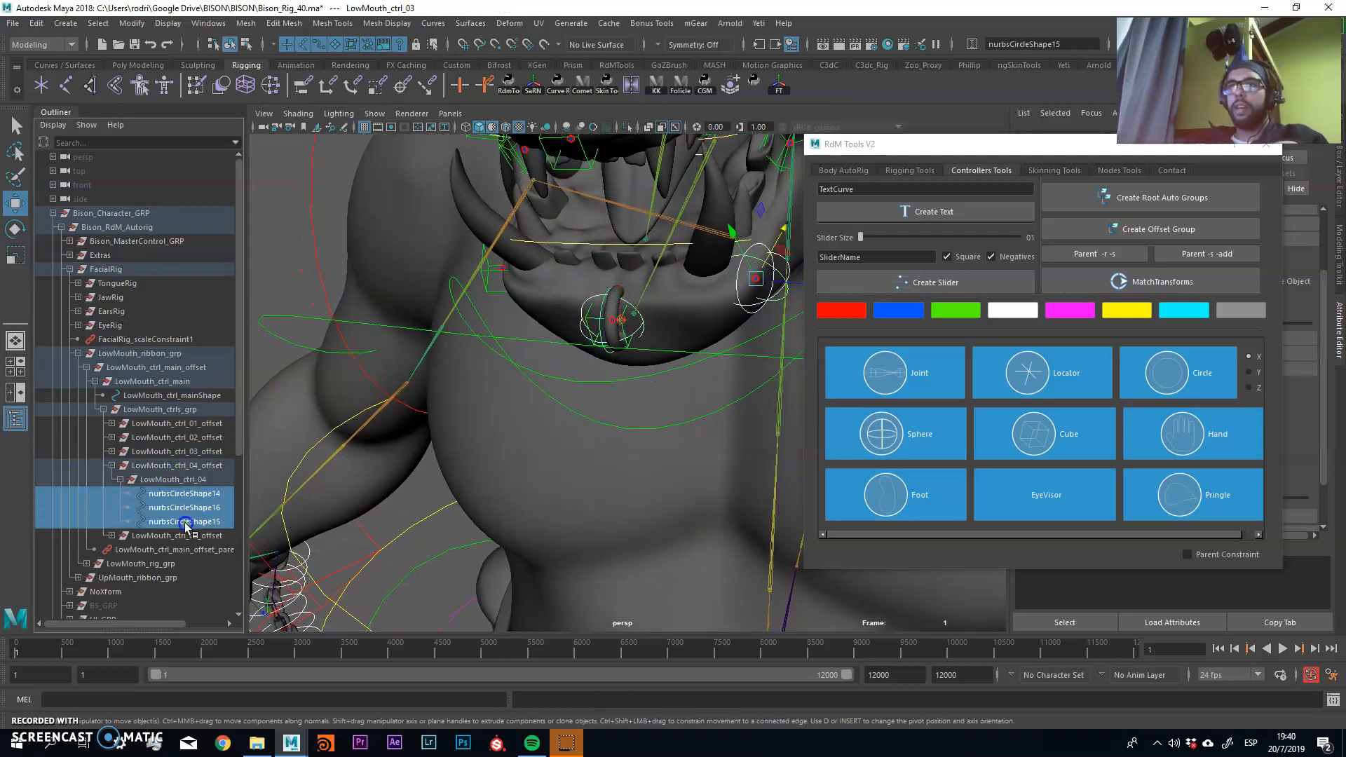
{"action": "left_click", "coordinate": [112, 451]}
{"action": "left_click", "coordinate": [112, 437]}
{"action": "left_click", "coordinate": [111, 423]}
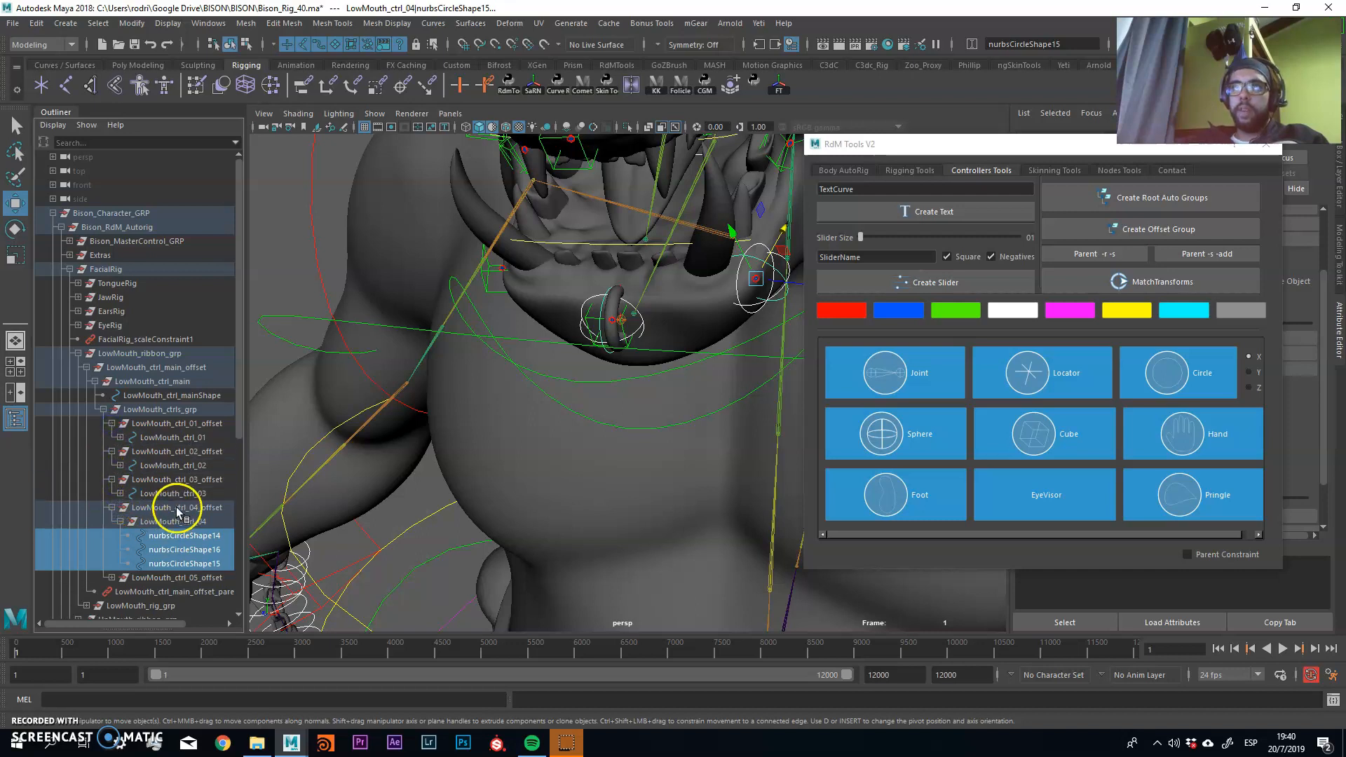
Add only the three circle shapes of LowMouth_ctrl_03, without its original shape, to LowMouth_ctrl_02 with Parent -s -add.
{"action": "left_click", "coordinate": [176, 495]}
{"action": "left_click", "coordinate": [120, 494]}
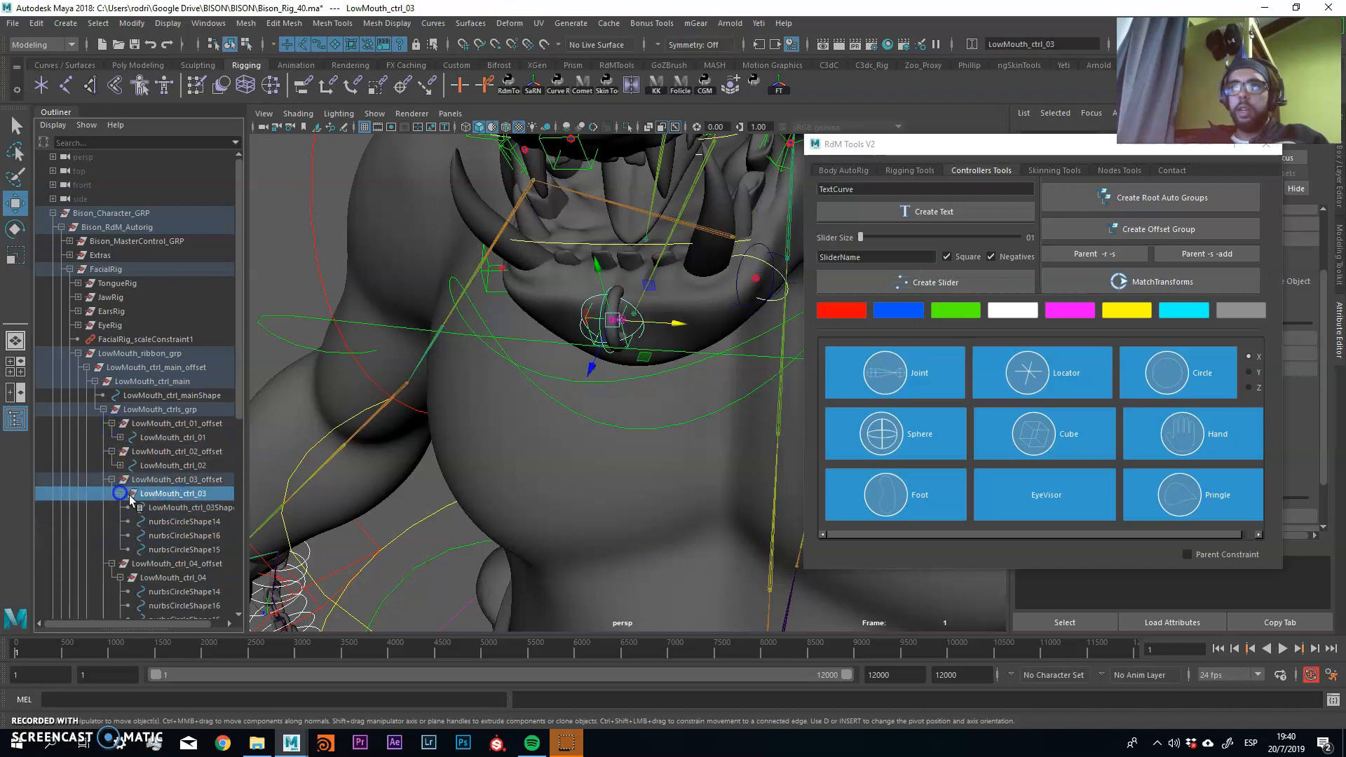
{"action": "left_click_drag", "start_coordinate": [176, 508], "coordinate": [177, 550]}
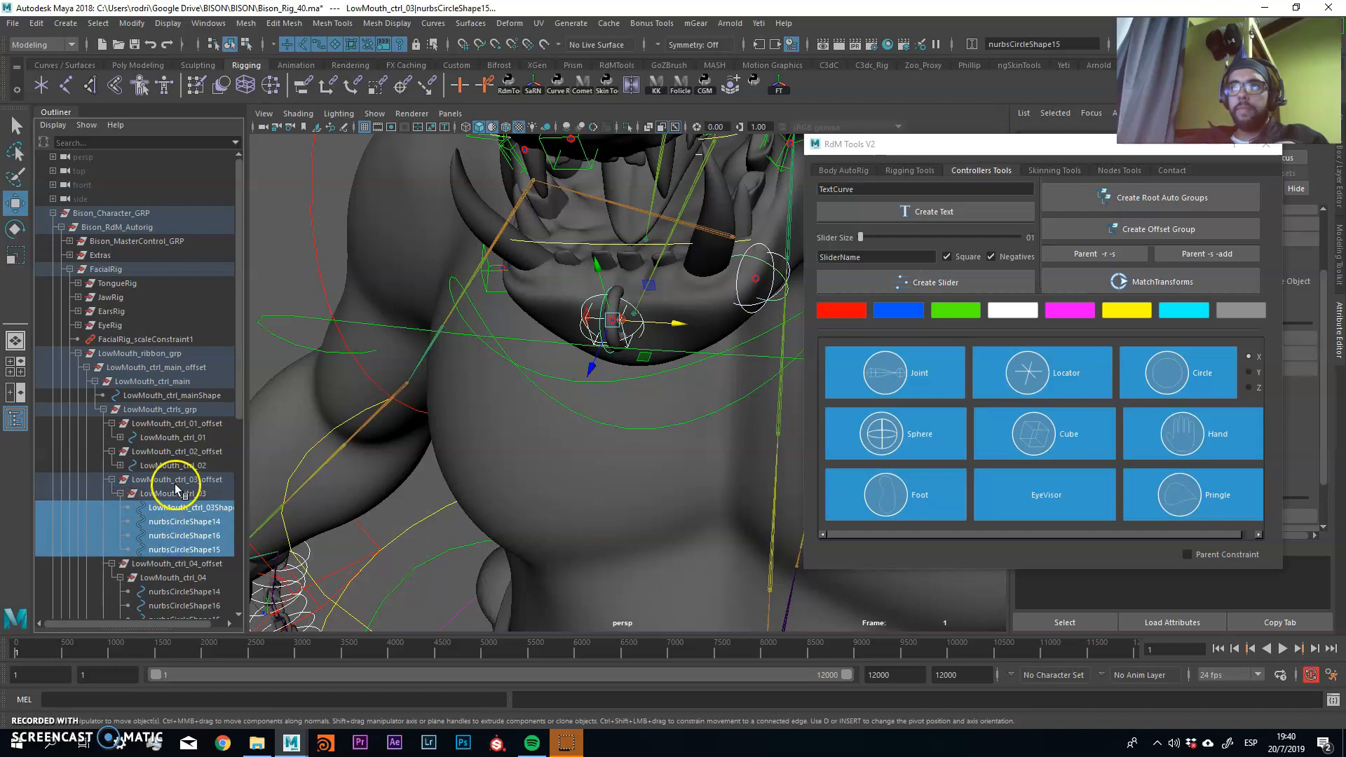
{"action": "left_click", "coordinate": [183, 508], "text": "ctrl"}
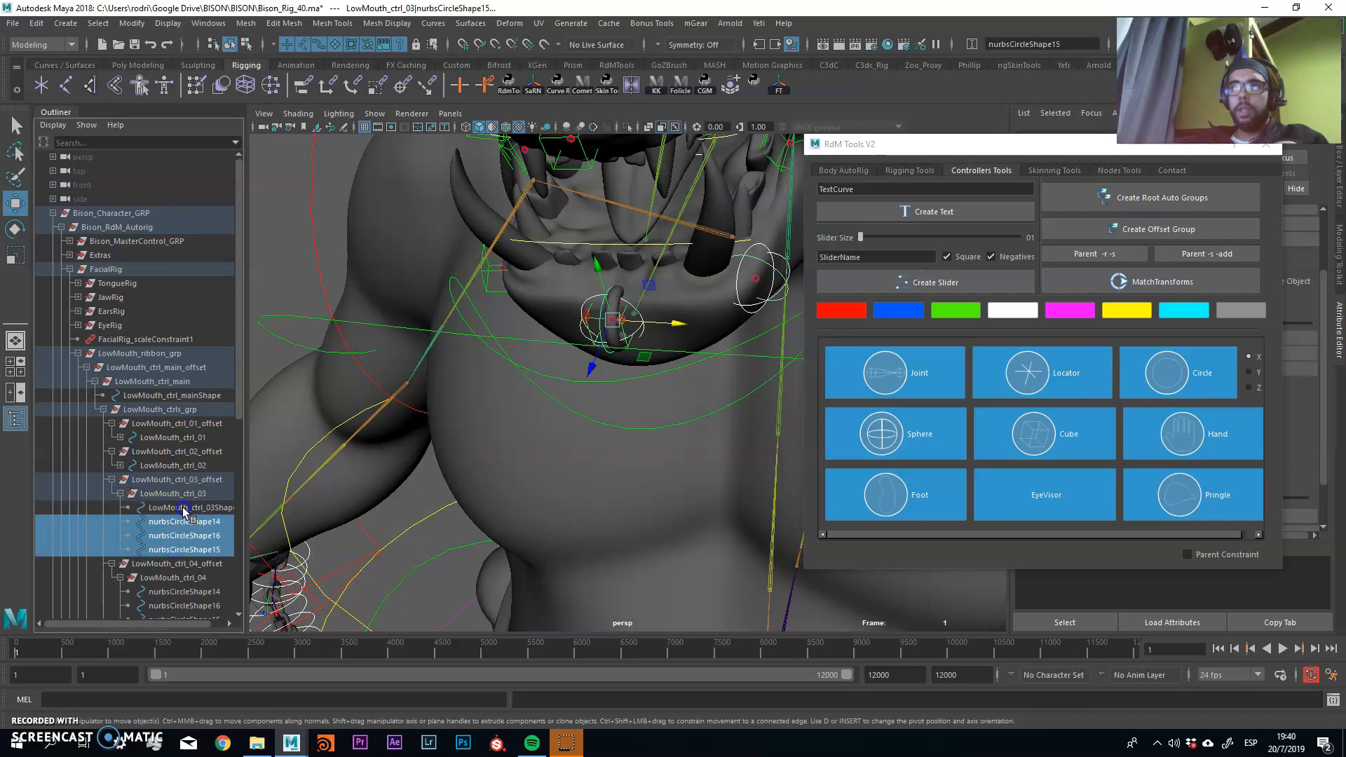
{"action": "left_click", "coordinate": [183, 467], "text": "ctrl"}
{"action": "left_click", "coordinate": [1203, 254]}
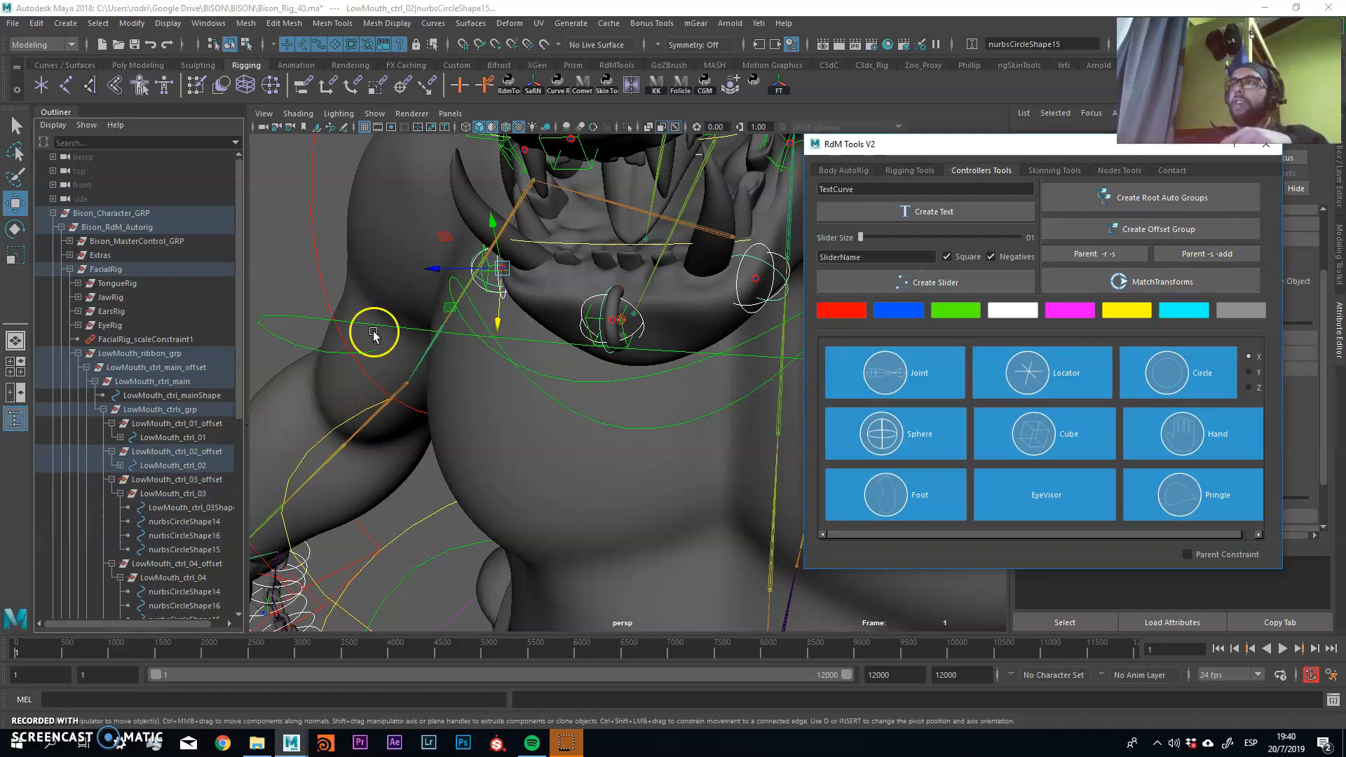
Add the same three circle shapes to LowMouth_ctrl_01 and LowMouth_ctrl_05 with Parent -s -add.
{"action": "left_click", "coordinate": [166, 437], "text": "ctrl"}
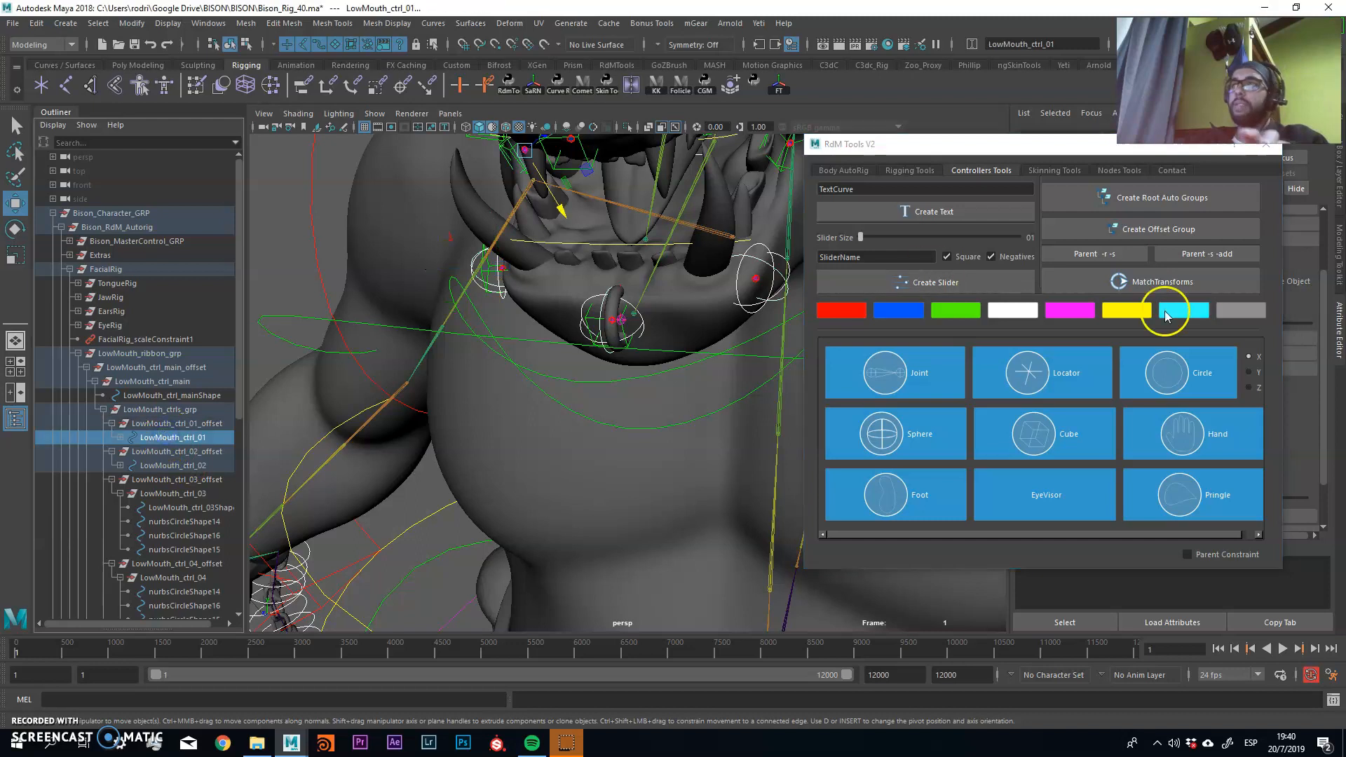
{"action": "left_click", "coordinate": [1202, 255]}
{"action": "left_click_drag", "start_coordinate": [780, 342], "coordinate": [536, 267], "text": "alt"}
{"action": "scroll", "coordinate": [166, 466], "scroll_direction": "down", "scroll_amount": 5}
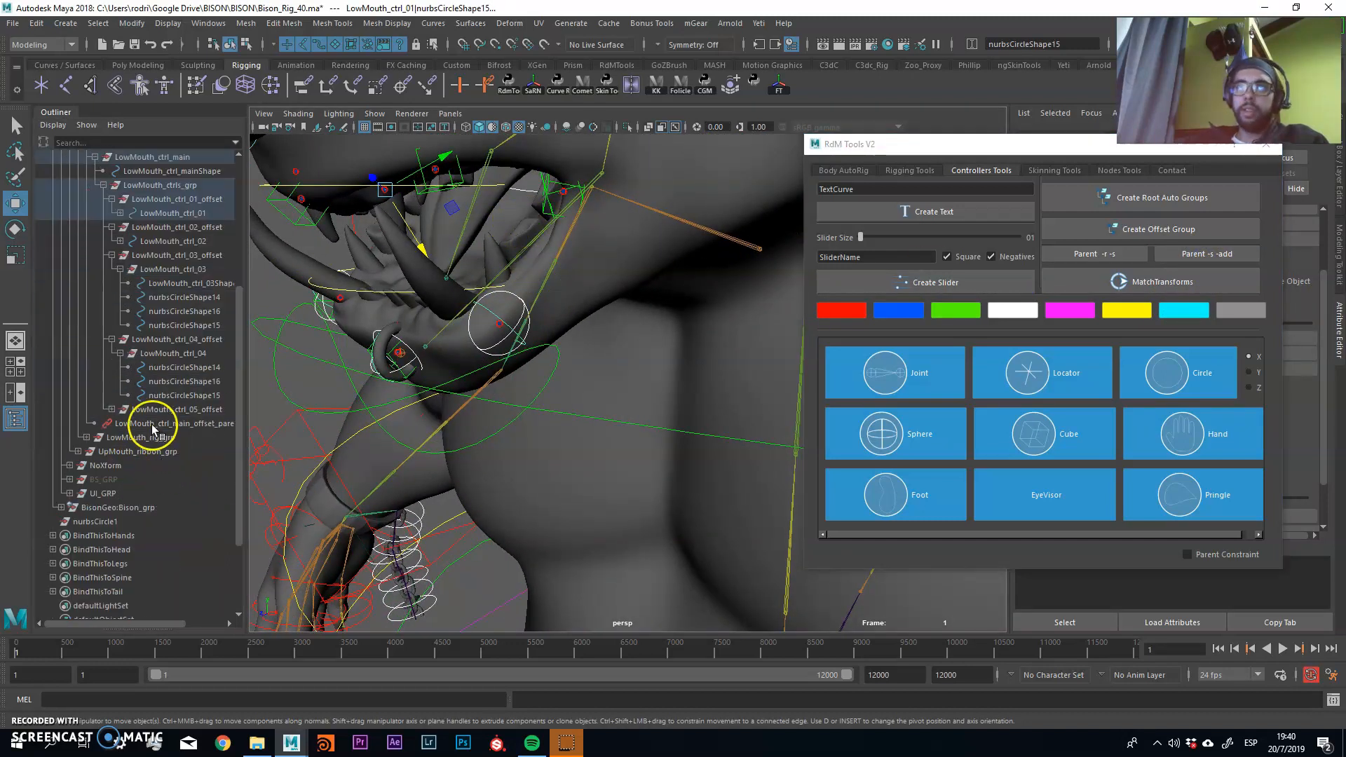
{"action": "left_click", "coordinate": [111, 409]}
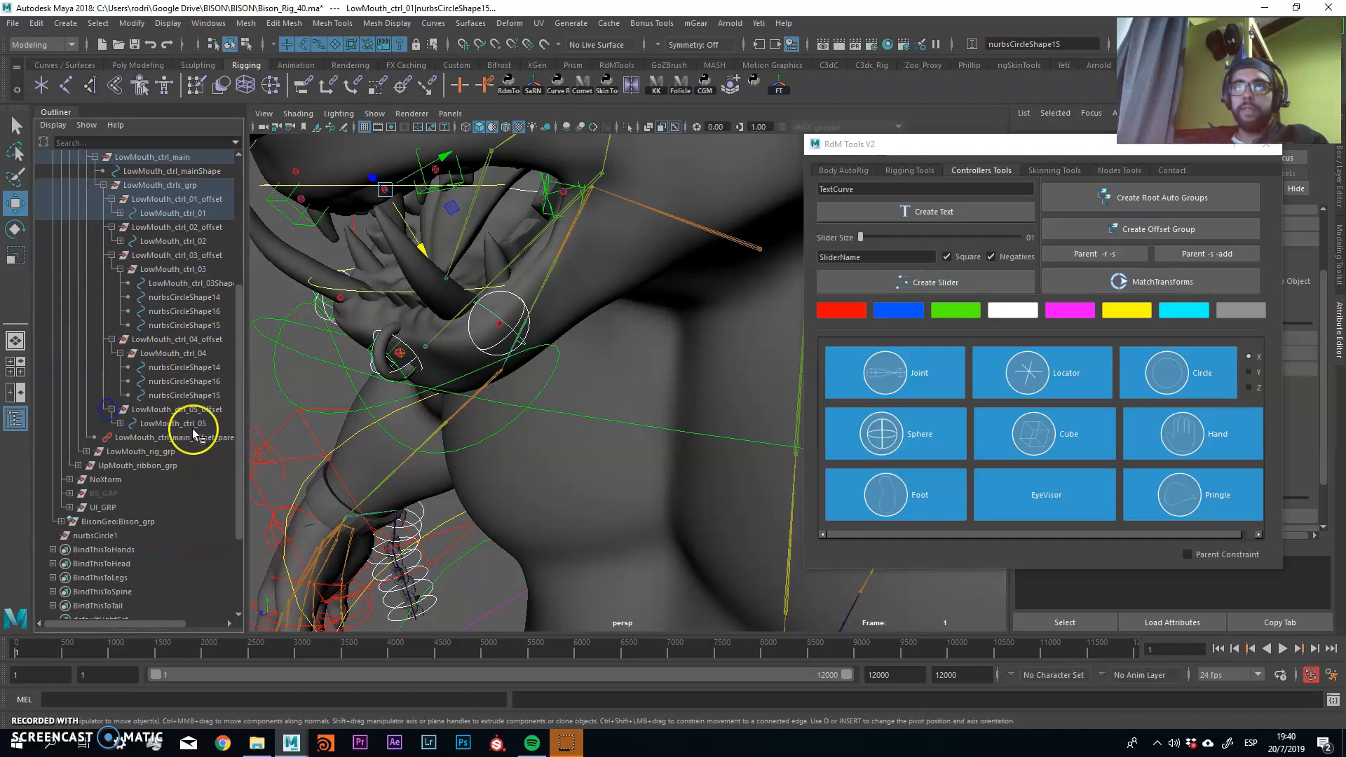
{"action": "left_click", "coordinate": [189, 424]}
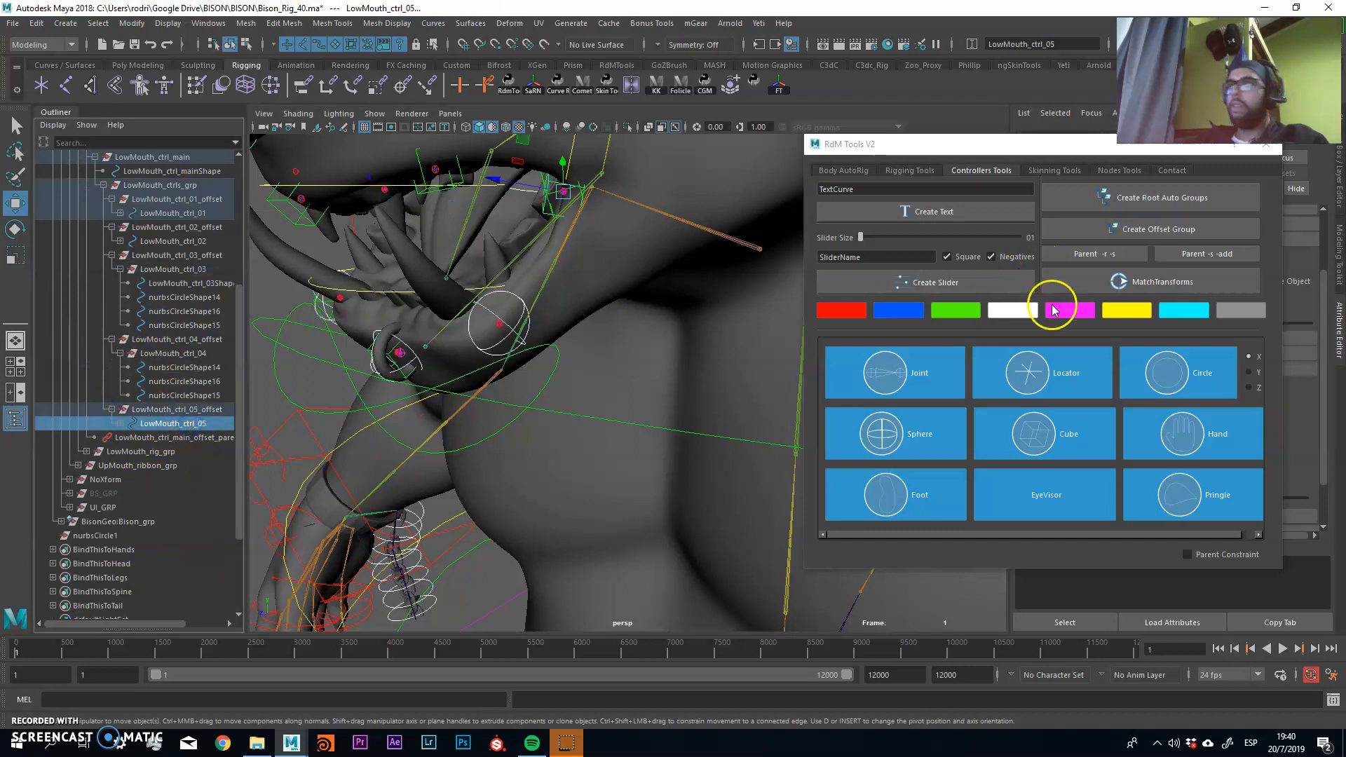
{"action": "left_click", "coordinate": [1210, 257]}
Delete the original curve shapes under LowMouth_ctrl_01, 02, 03 and 05, keeping only the instanced circle shapes.
{"action": "left_click", "coordinate": [121, 423]}
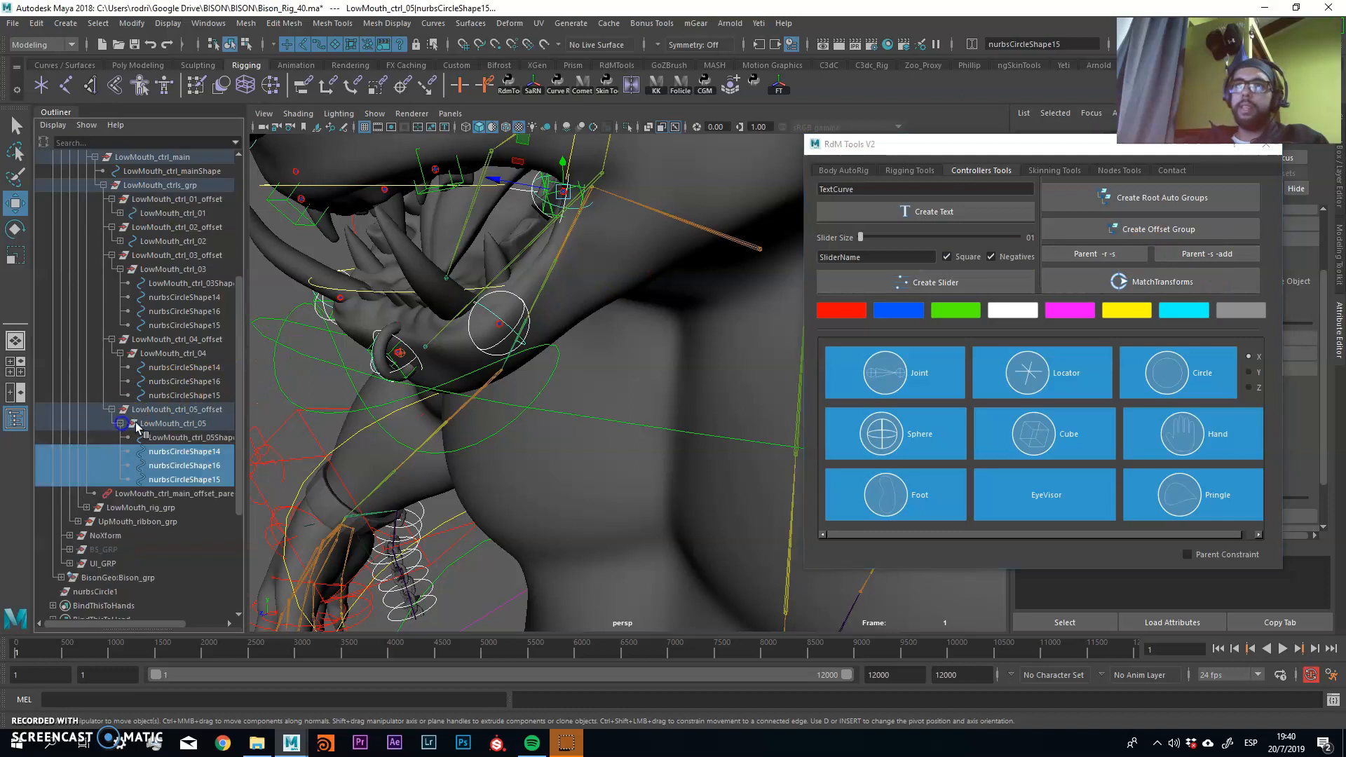
{"action": "left_click", "coordinate": [181, 436]}
{"action": "left_click", "coordinate": [190, 284], "text": "ctrl"}
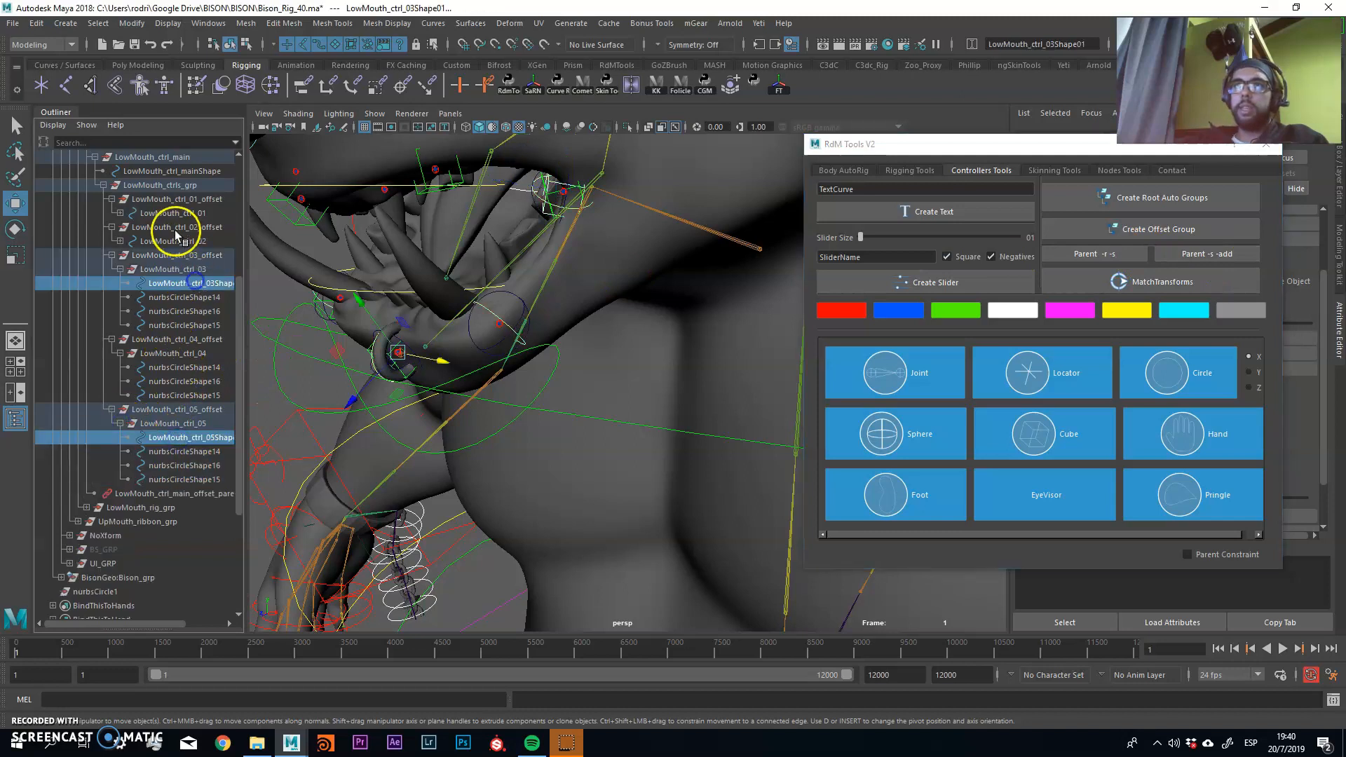
{"action": "left_click", "coordinate": [121, 240]}
{"action": "left_click", "coordinate": [161, 256], "text": "ctrl"}
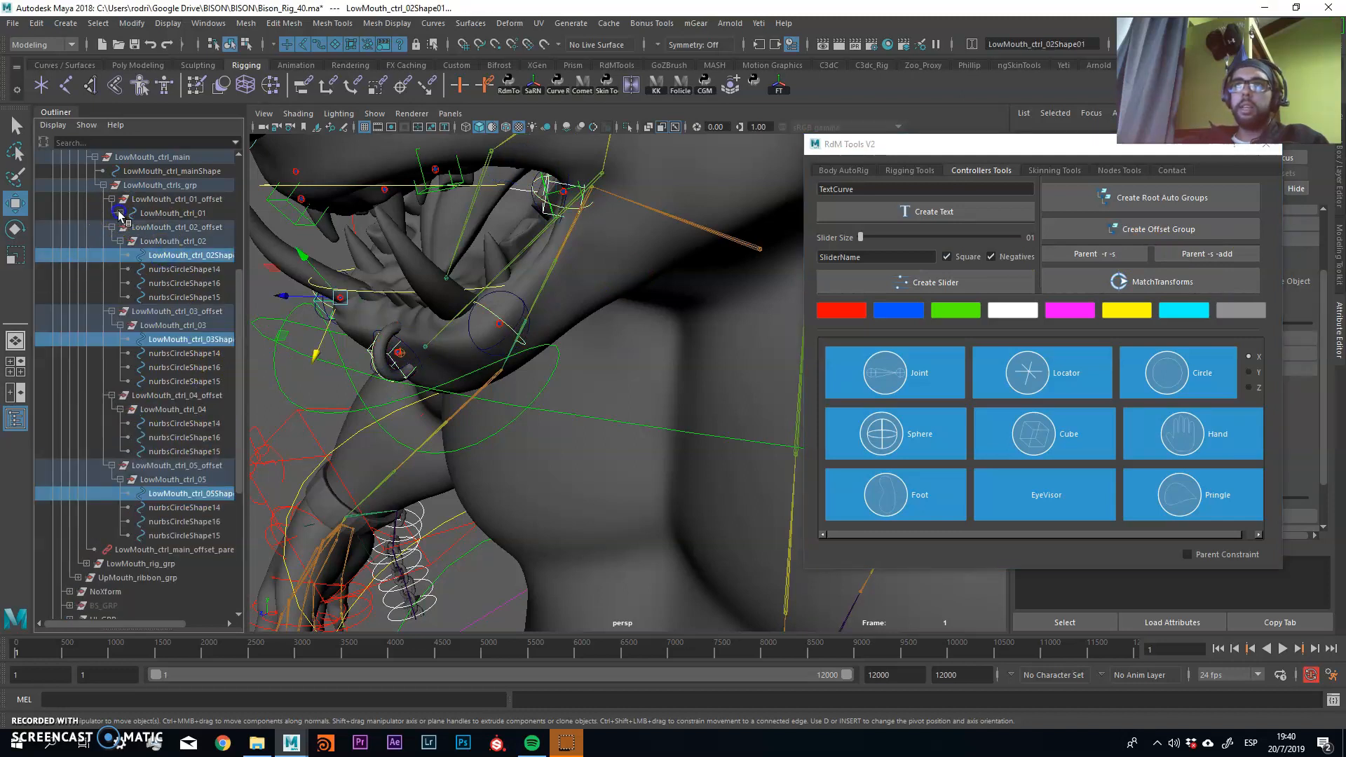
{"action": "left_click", "coordinate": [119, 213]}
{"action": "left_click", "coordinate": [178, 228], "text": "ctrl"}
{"action": "key", "text": "Delete"}
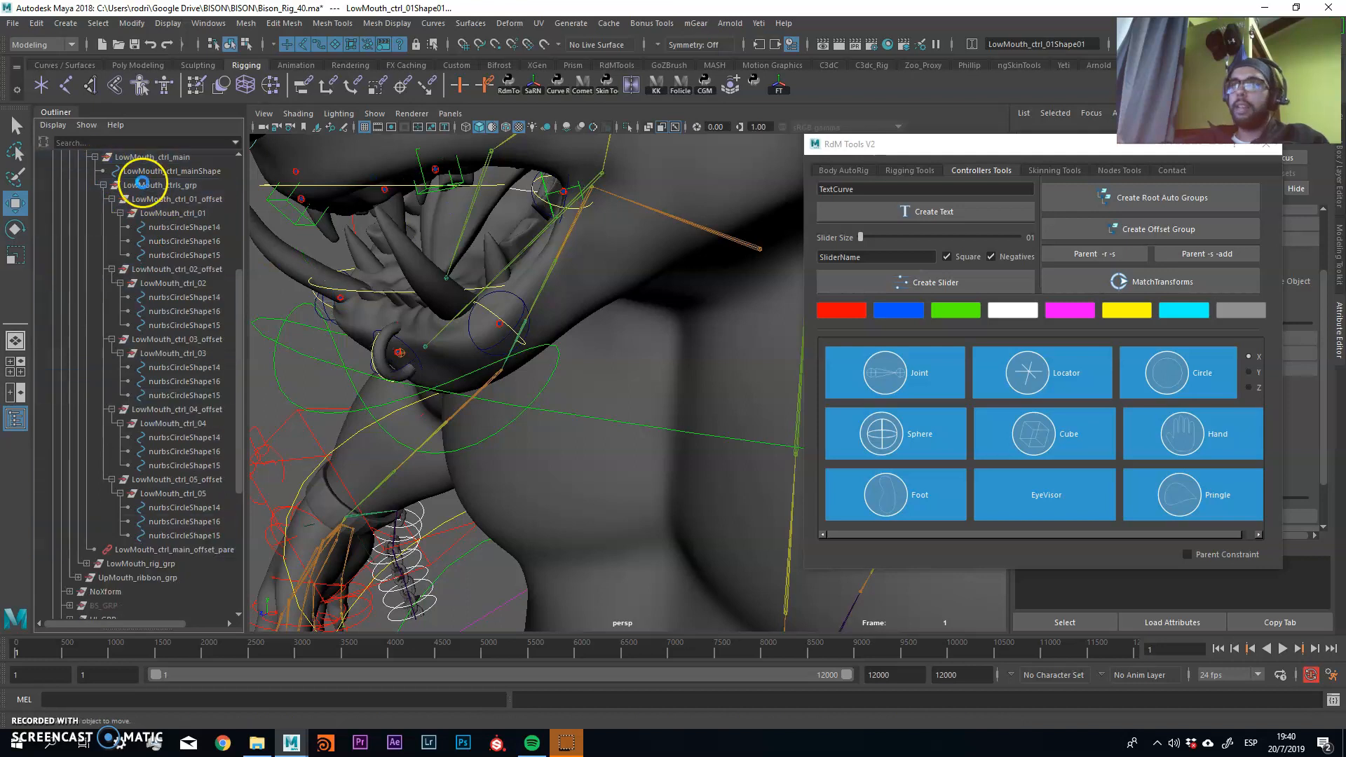
Enable drawing overrides on nurbsCircleShape14 under LowMouth_ctrl_04 and set its index color to yellow.
{"action": "left_click_drag", "start_coordinate": [504, 330], "coordinate": [522, 353], "text": "alt"}
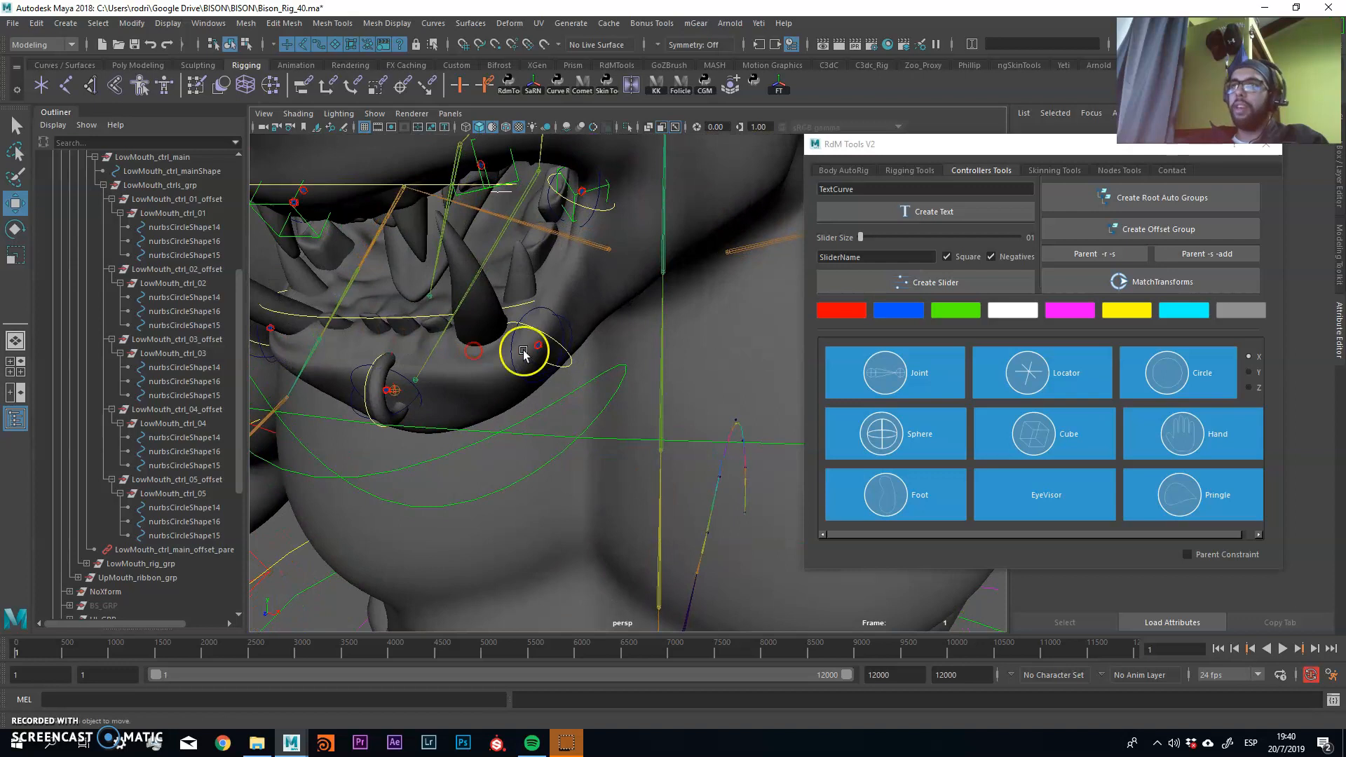
{"action": "left_click", "coordinate": [545, 337]}
{"action": "left_click", "coordinate": [183, 436]}
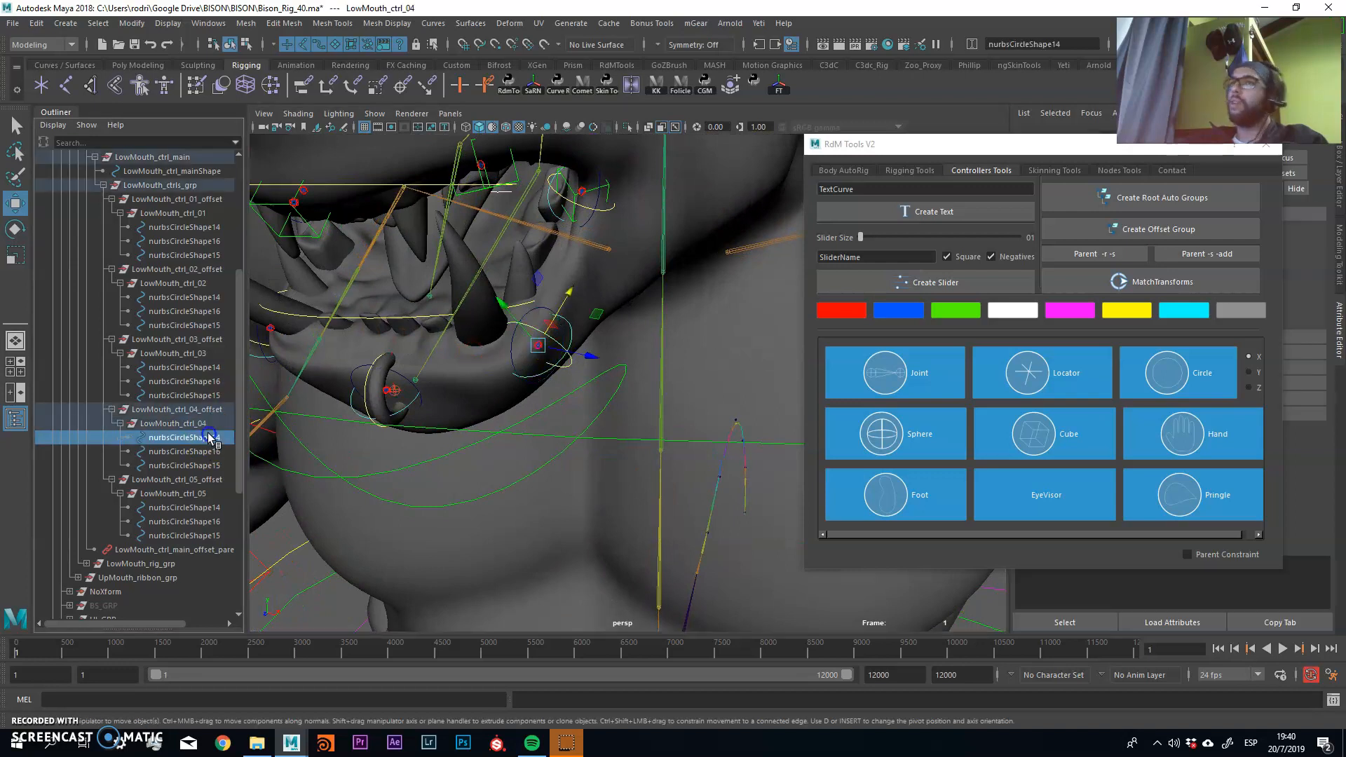
{"action": "left_click_drag", "start_coordinate": [1102, 160], "coordinate": [820, 138]}
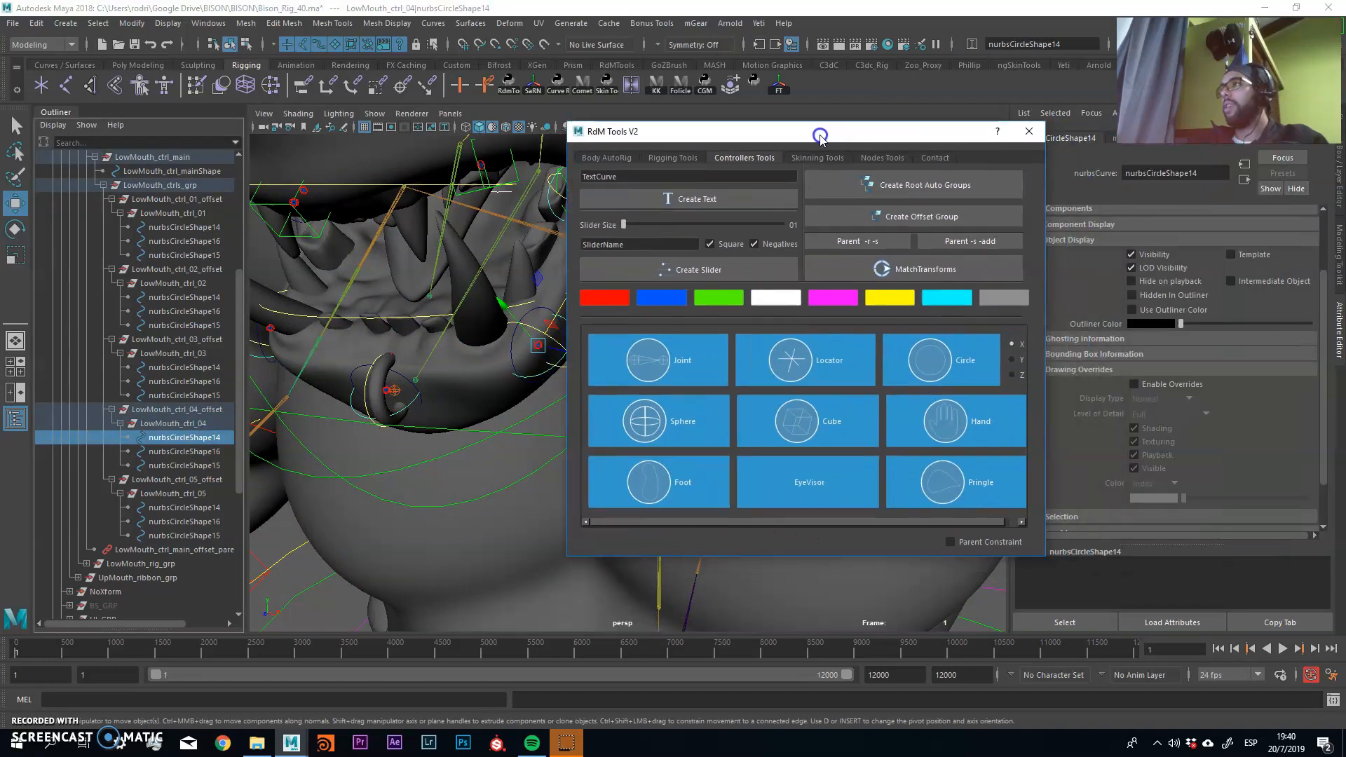
{"action": "left_click", "coordinate": [1164, 384]}
{"action": "left_click_drag", "start_coordinate": [1247, 498], "coordinate": [1265, 499]}
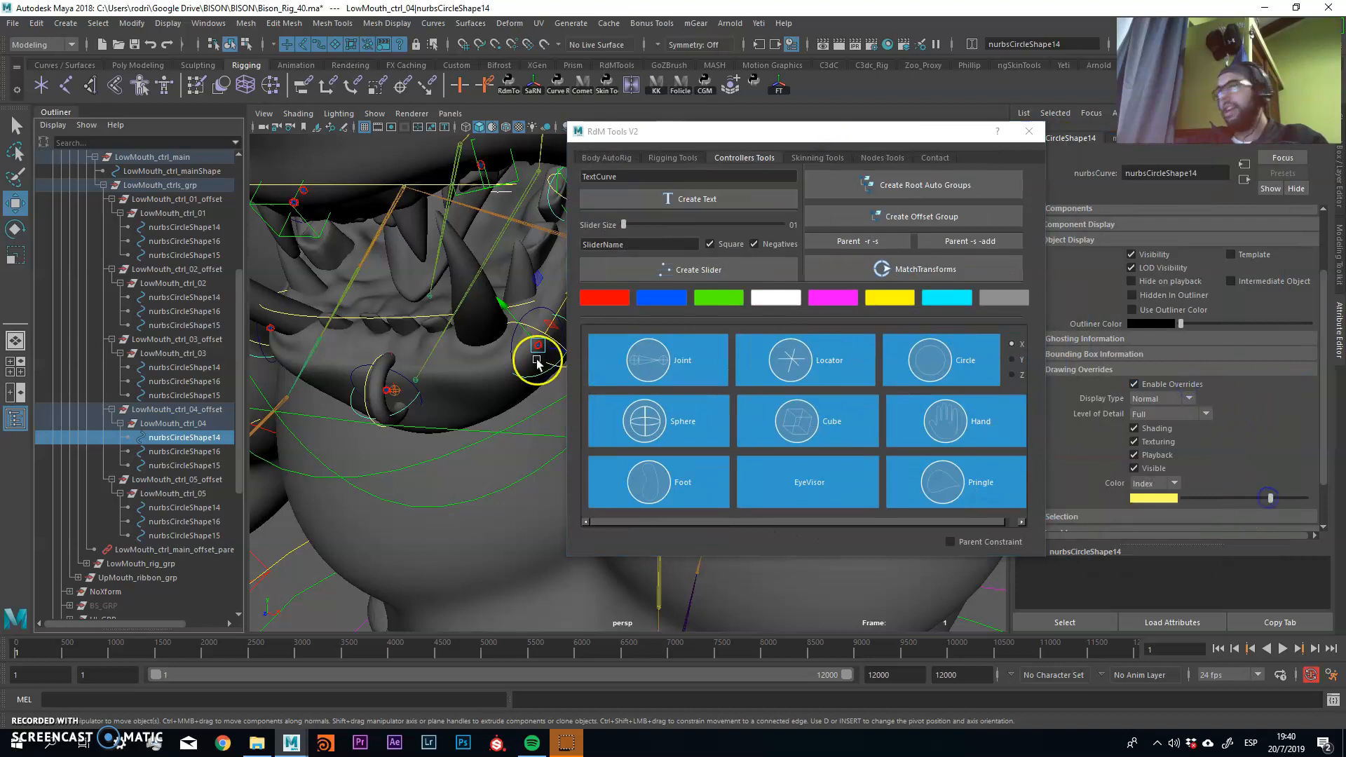
Enable drawing overrides on nurbsCircleShape16 under LowMouth_ctrl_03 and set its index color to yellow.
{"action": "left_click", "coordinate": [385, 369]}
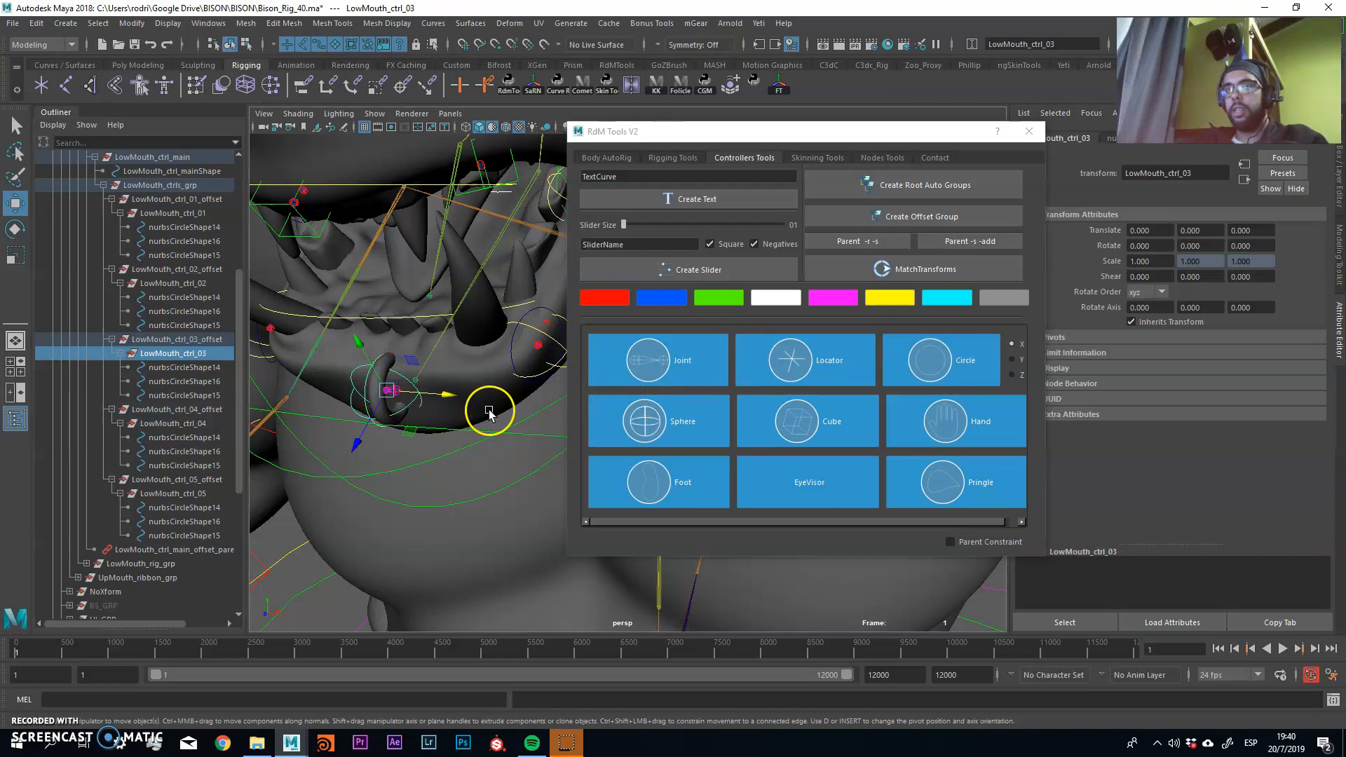
{"action": "left_click", "coordinate": [408, 425]}
{"action": "left_click", "coordinate": [400, 378]}
{"action": "left_click", "coordinate": [991, 277]}
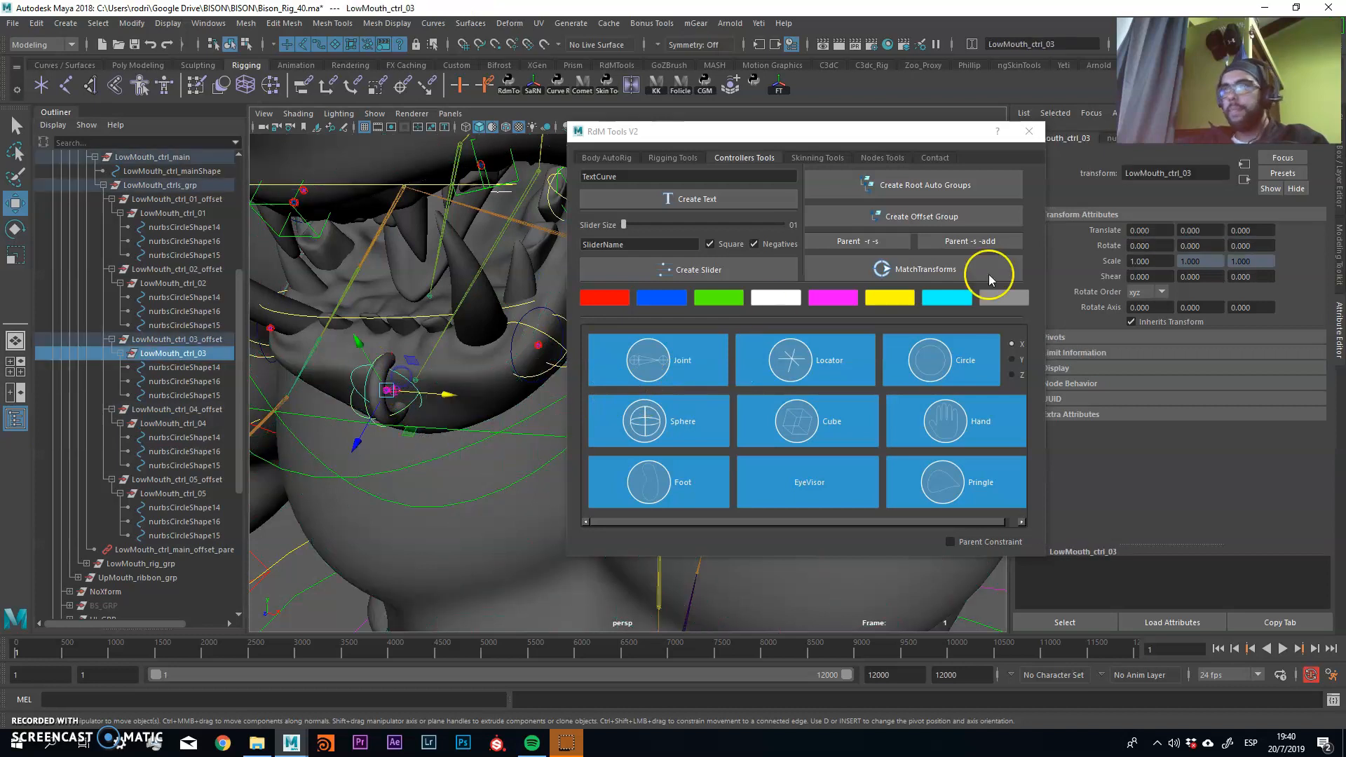
{"action": "left_click", "coordinate": [220, 368]}
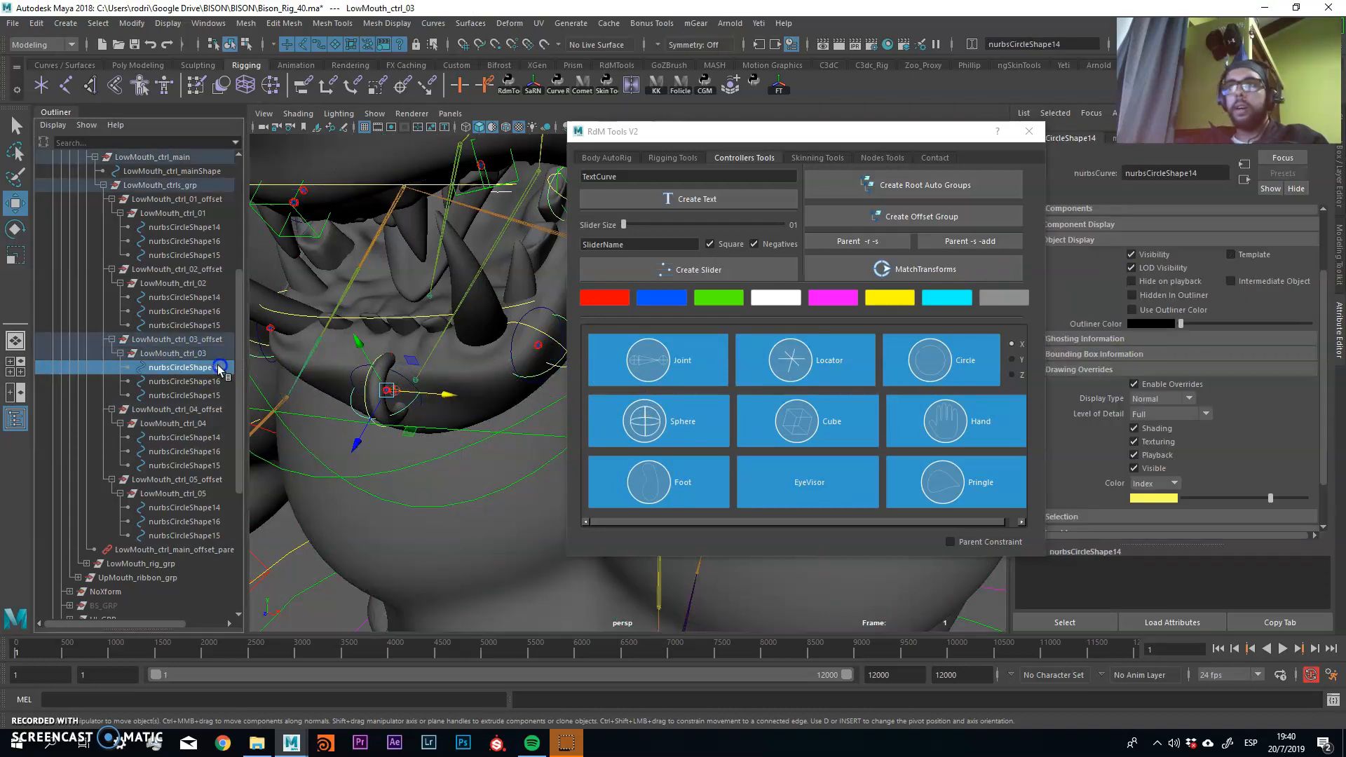
{"action": "left_click", "coordinate": [199, 381]}
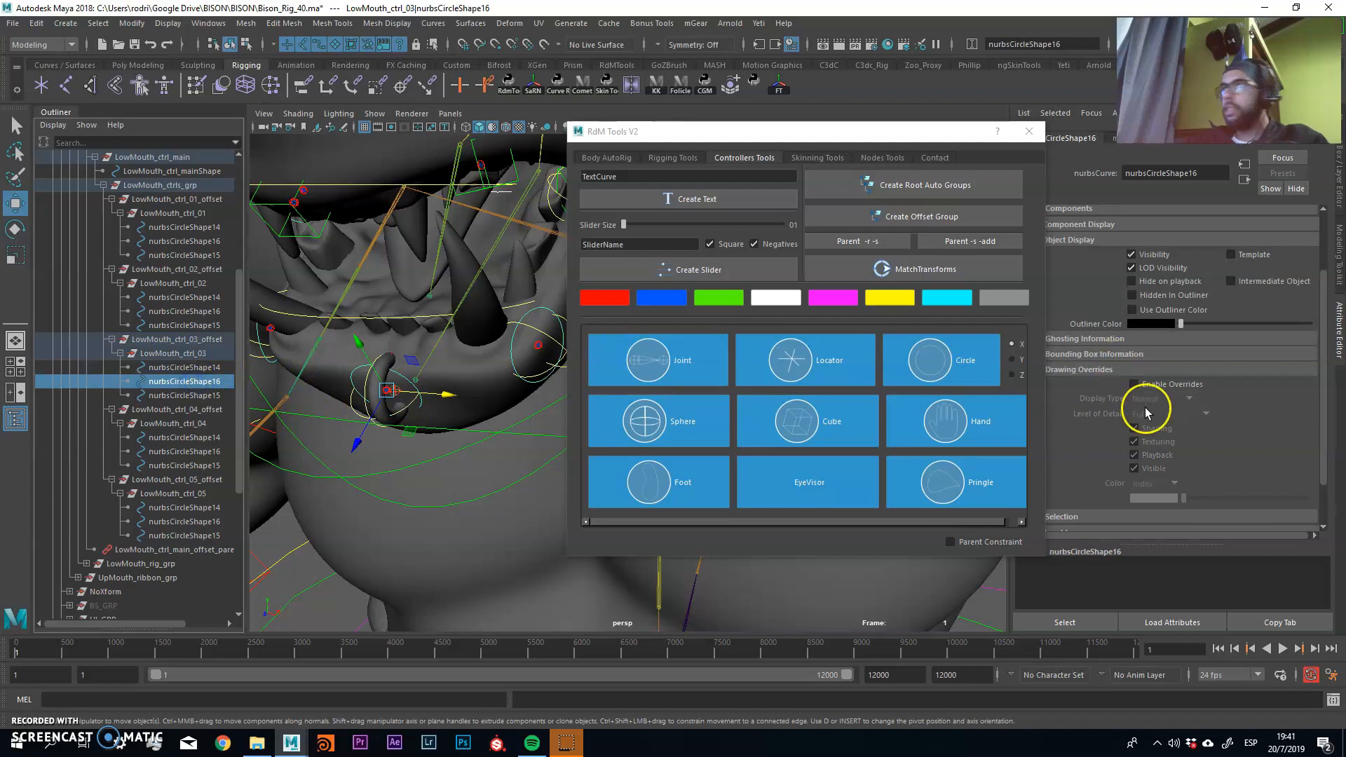
{"action": "left_click", "coordinate": [1134, 384]}
{"action": "left_click", "coordinate": [1255, 499]}
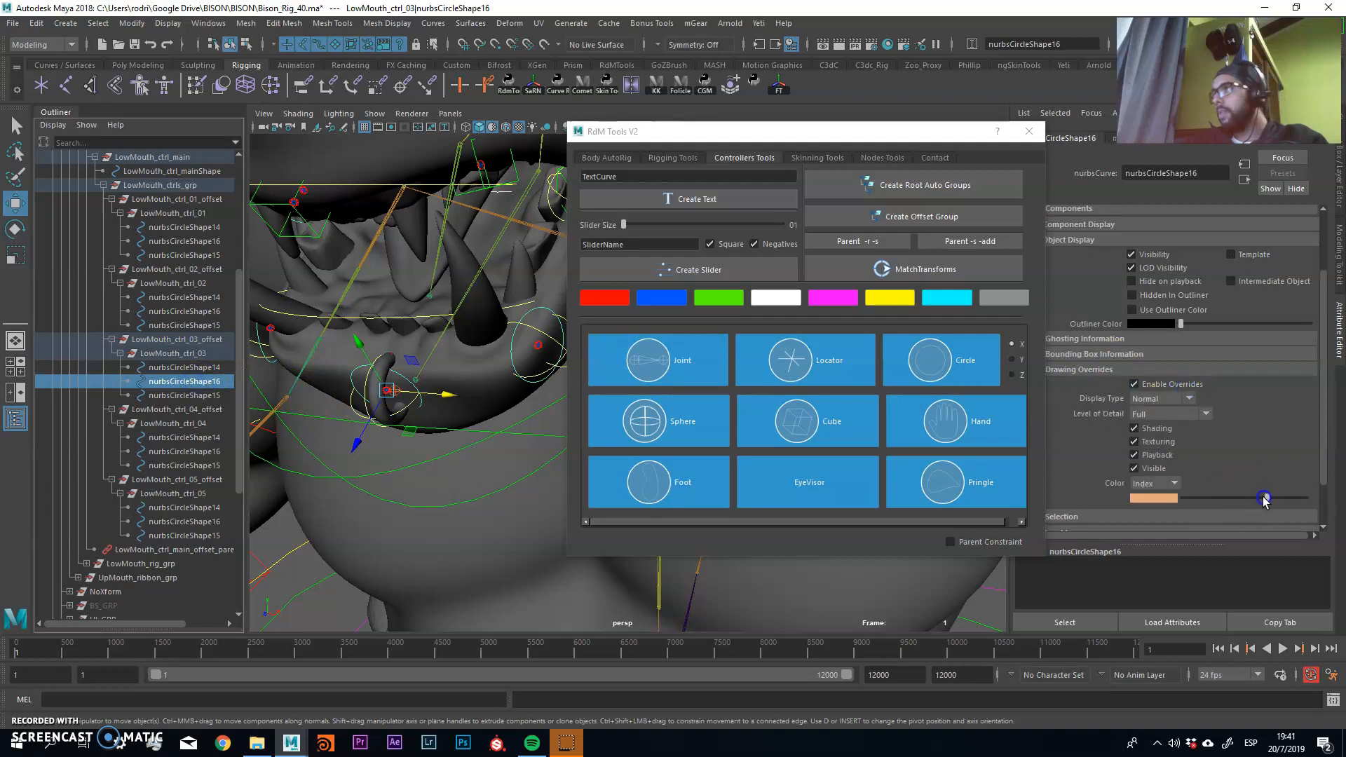
Duplicate LowMouth_ctrl_05, unparent the copy to the world, and expand it in the Outliner to reveal its circle shapes.
{"action": "left_click_drag", "start_coordinate": [322, 416], "coordinate": [503, 339], "text": "alt"}
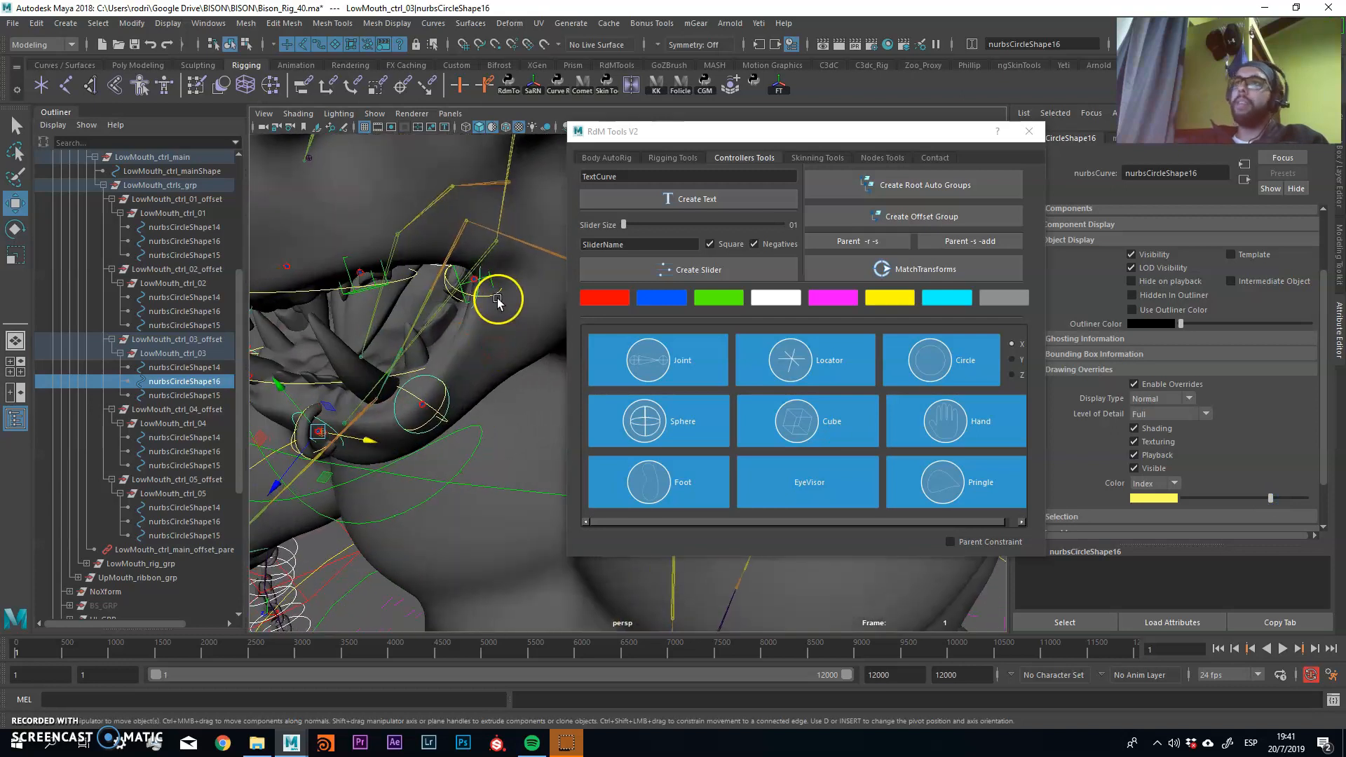
{"action": "left_click", "coordinate": [496, 298]}
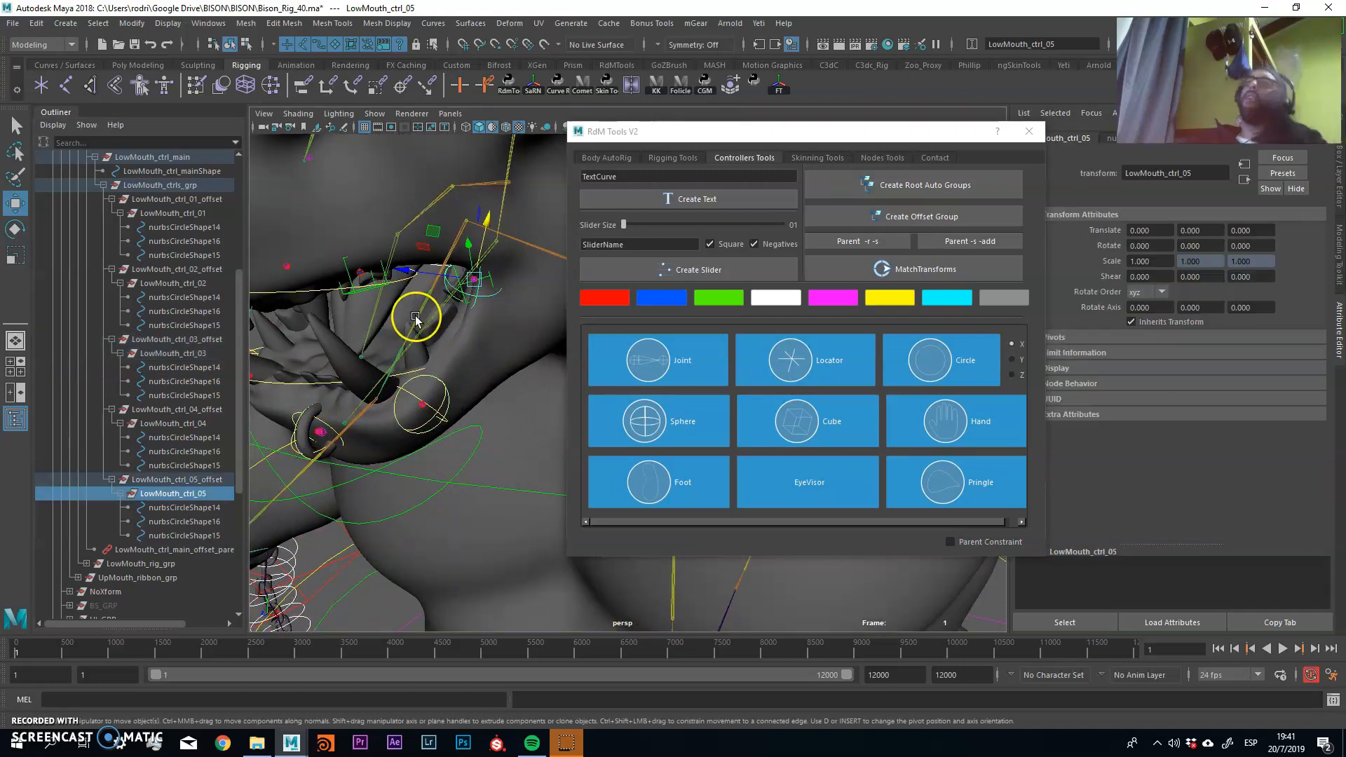
{"action": "left_click", "coordinate": [201, 510]}
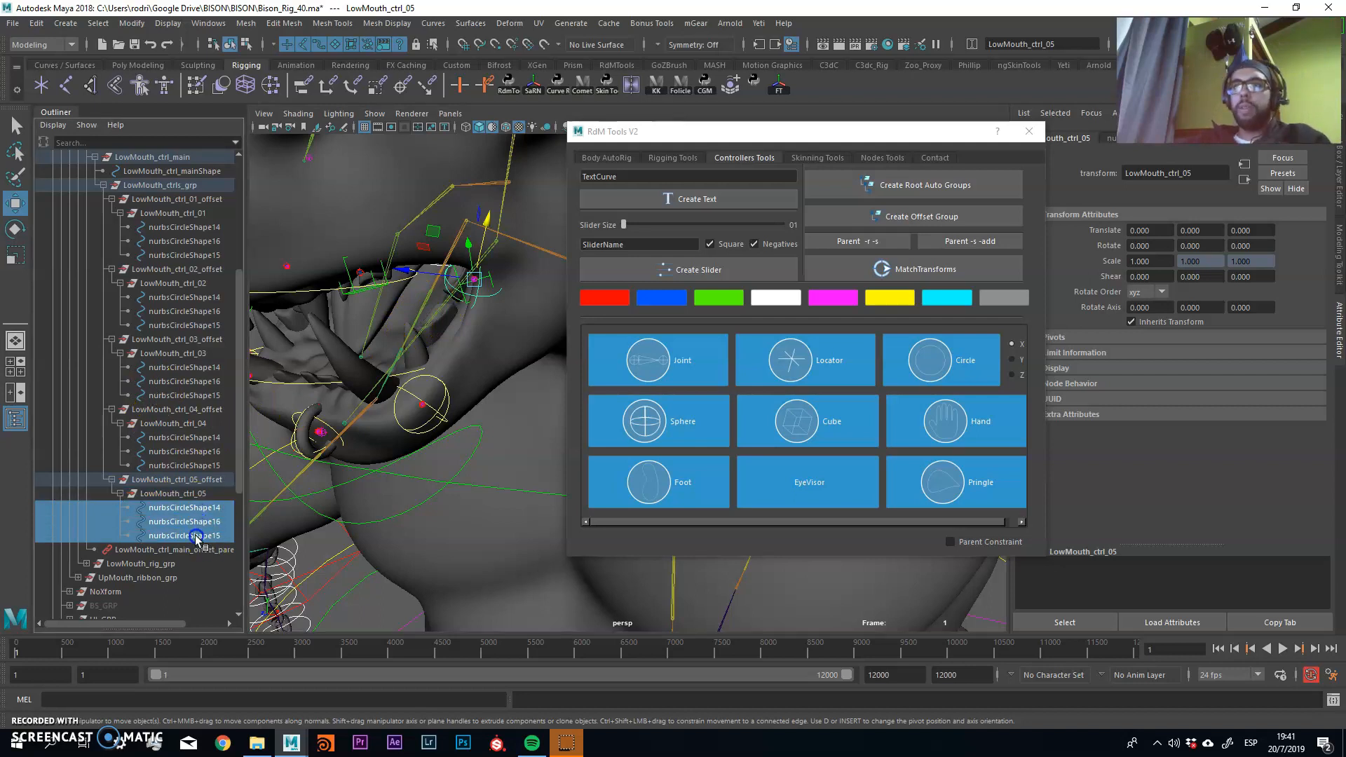
{"action": "left_click", "coordinate": [172, 495]}
{"action": "key", "text": "ctrl+d"}
{"action": "key", "text": "shift+p"}
{"action": "scroll", "coordinate": [169, 494], "scroll_direction": "down", "scroll_amount": 6}
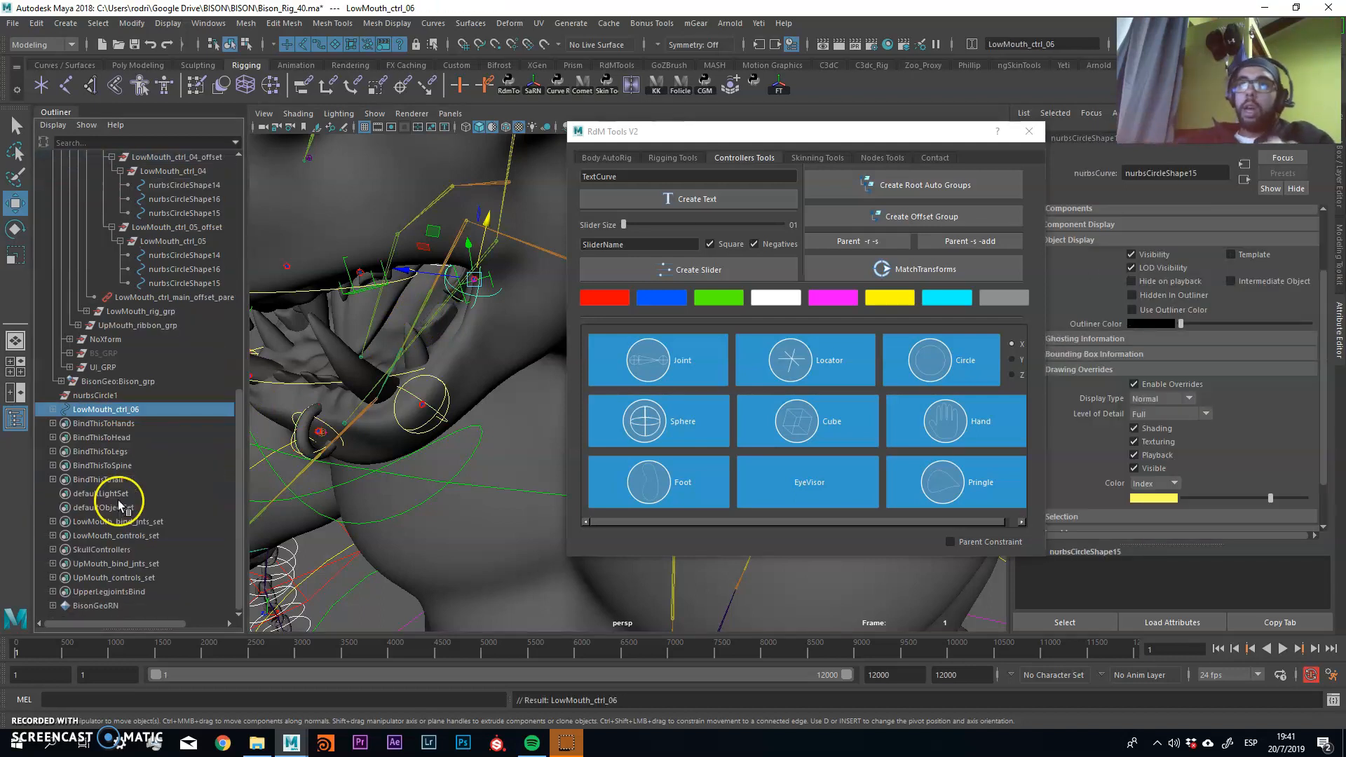
{"action": "left_click", "coordinate": [53, 409]}
Try moving a control vertex of nurbsCircleShape14 under LowMouth_ctrl_06 in isolation, then undo the move.
{"action": "left_click", "coordinate": [153, 423]}
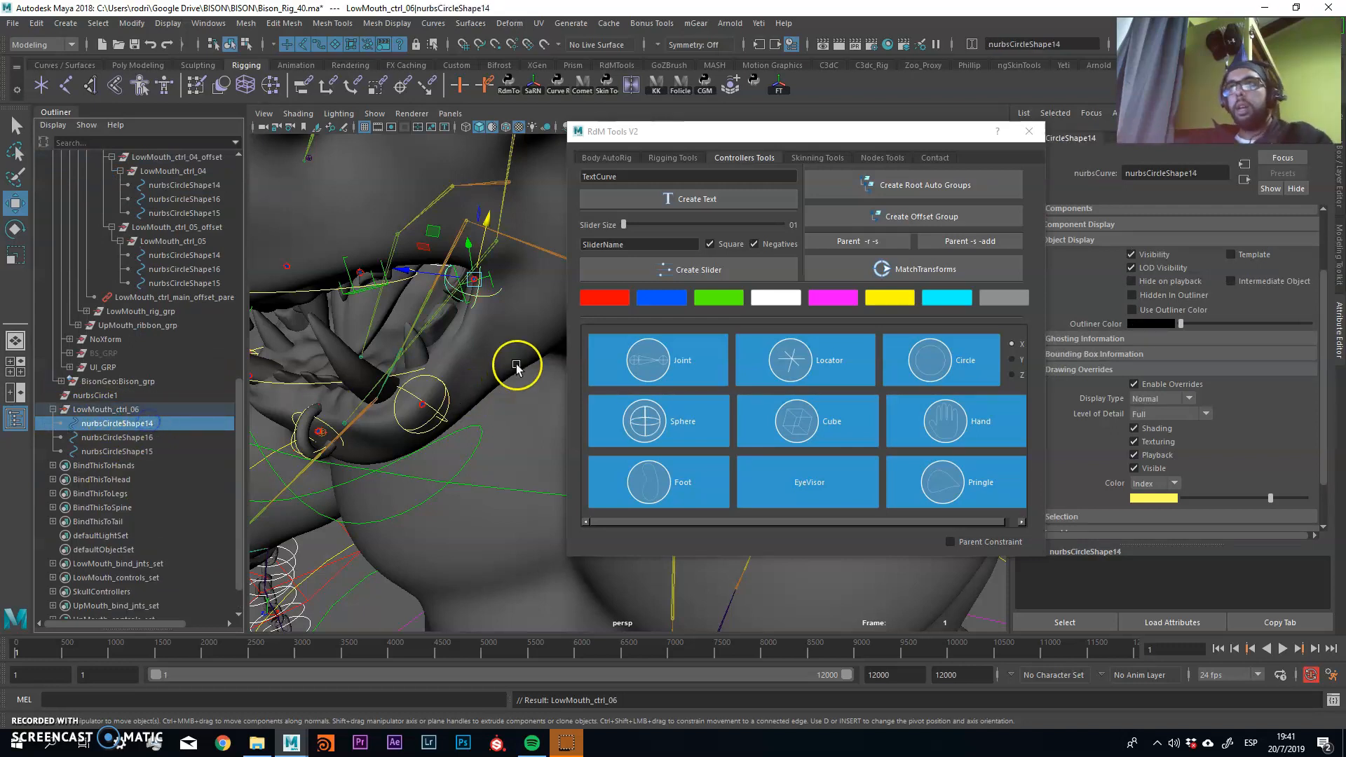
{"action": "key", "text": "ctrl+1"}
{"action": "right_click_drag", "start_coordinate": [480, 289], "coordinate": [411, 287]}
{"action": "left_click_drag", "start_coordinate": [412, 227], "coordinate": [474, 268]}
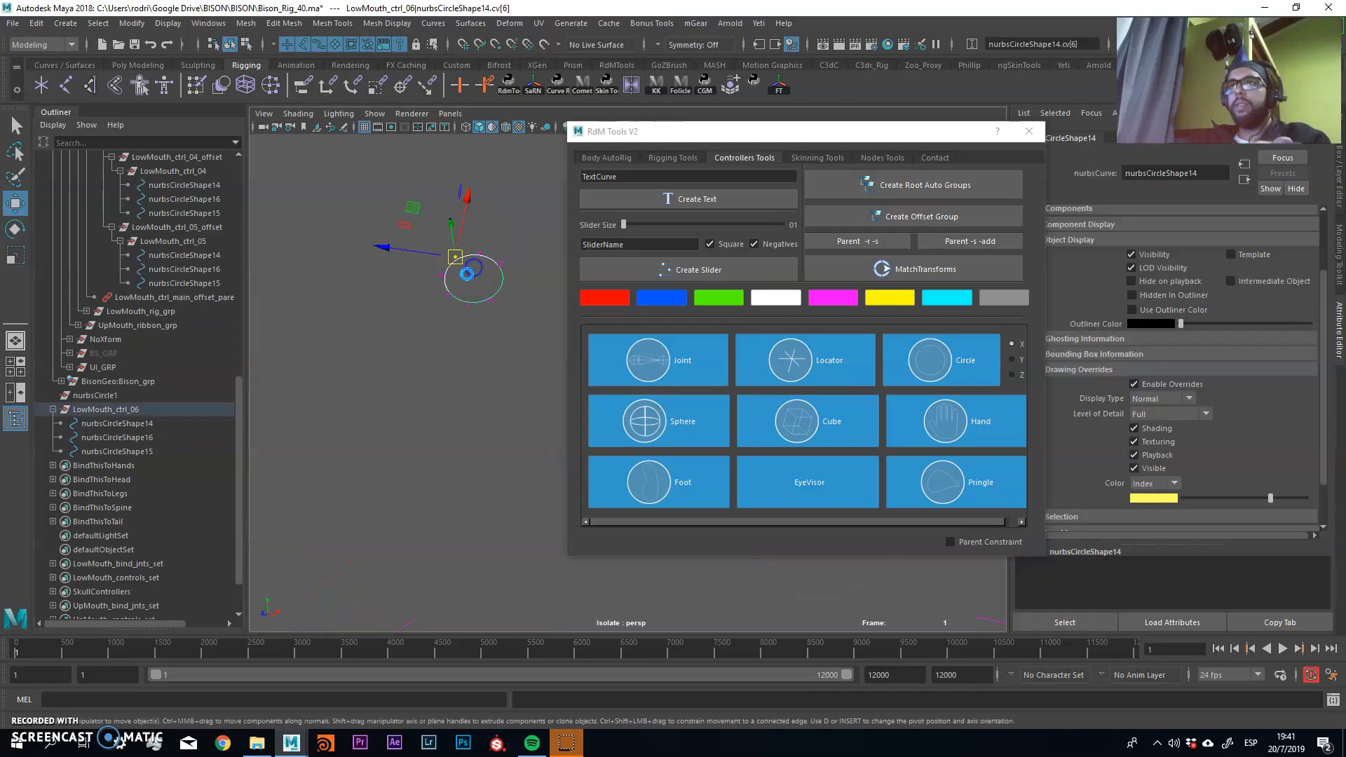
{"action": "key", "text": "ctrl+1"}
{"action": "key", "text": "ctrl+z"}
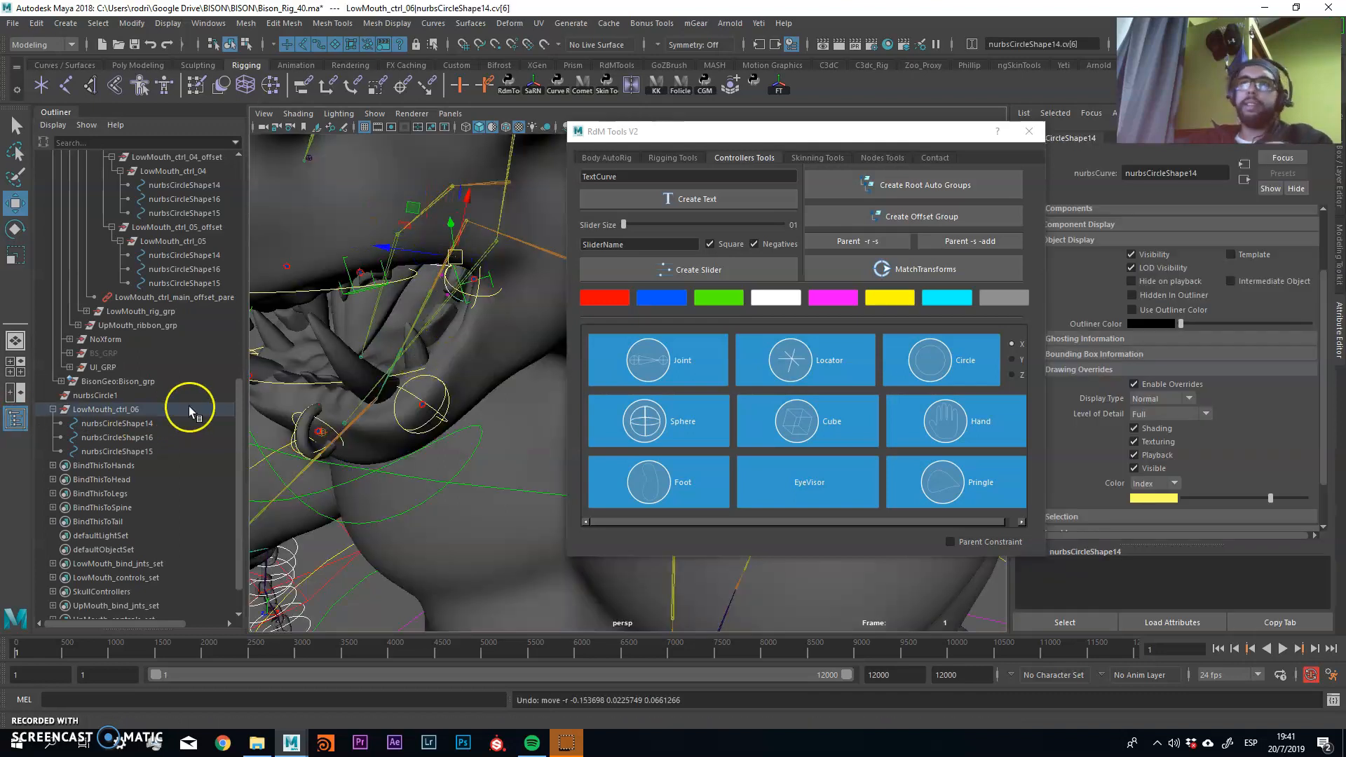
Set the drawing override color of all three circle shapes under LowMouth_ctrl_06 to magenta.
{"action": "left_click", "coordinate": [154, 425]}
{"action": "left_click", "coordinate": [154, 440]}
{"action": "left_click", "coordinate": [154, 426], "text": "shift"}
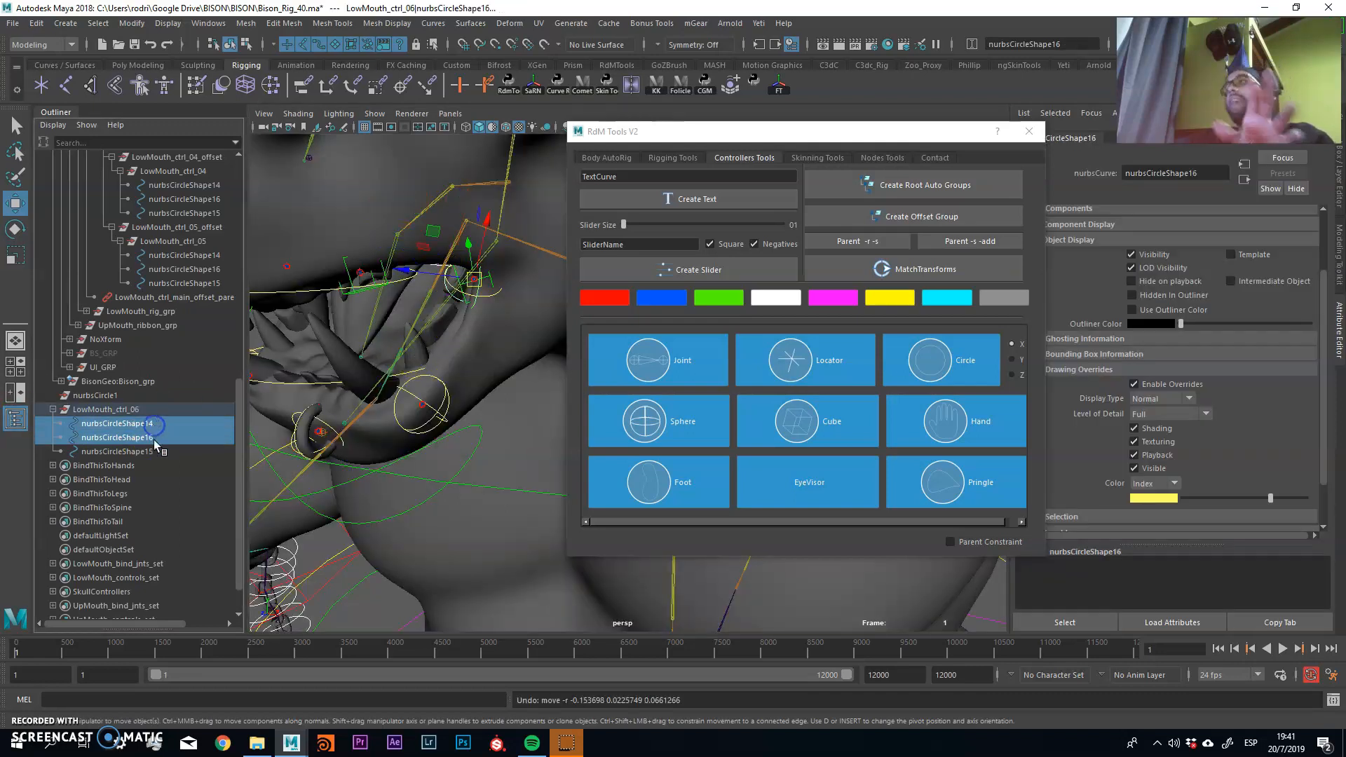
{"action": "left_click", "coordinate": [156, 454]}
{"action": "left_click", "coordinate": [155, 429], "text": "shift"}
{"action": "middle_click_drag", "start_coordinate": [360, 362], "coordinate": [369, 360], "text": "alt"}
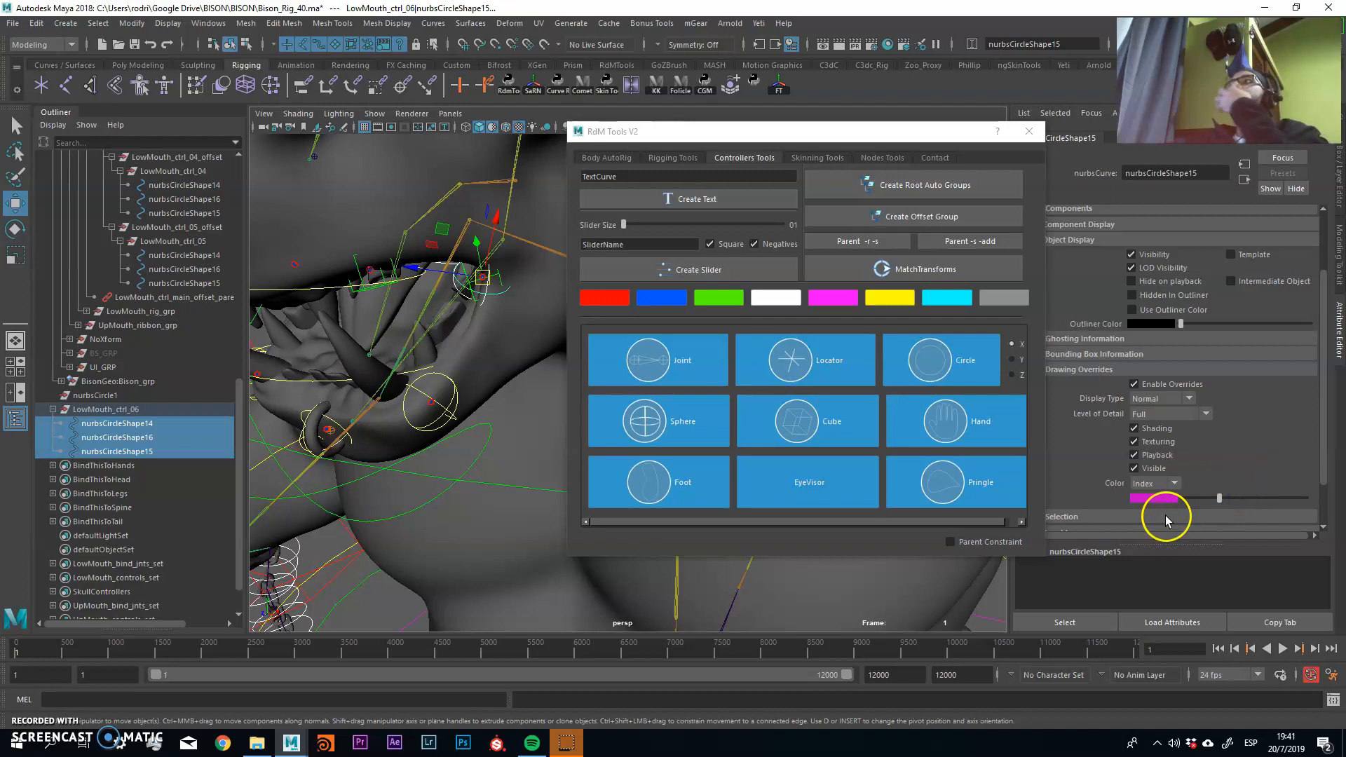
{"action": "left_click", "coordinate": [166, 435]}
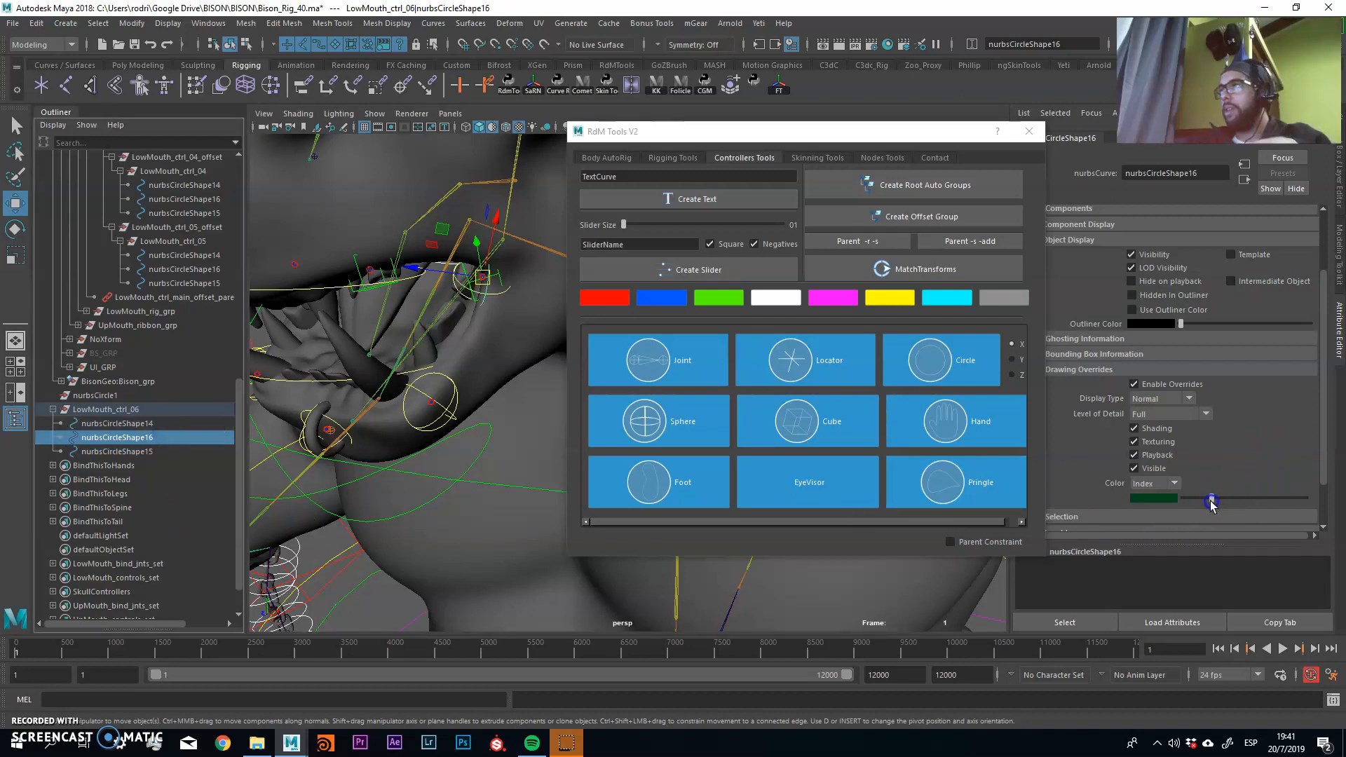
{"action": "left_click", "coordinate": [166, 451]}
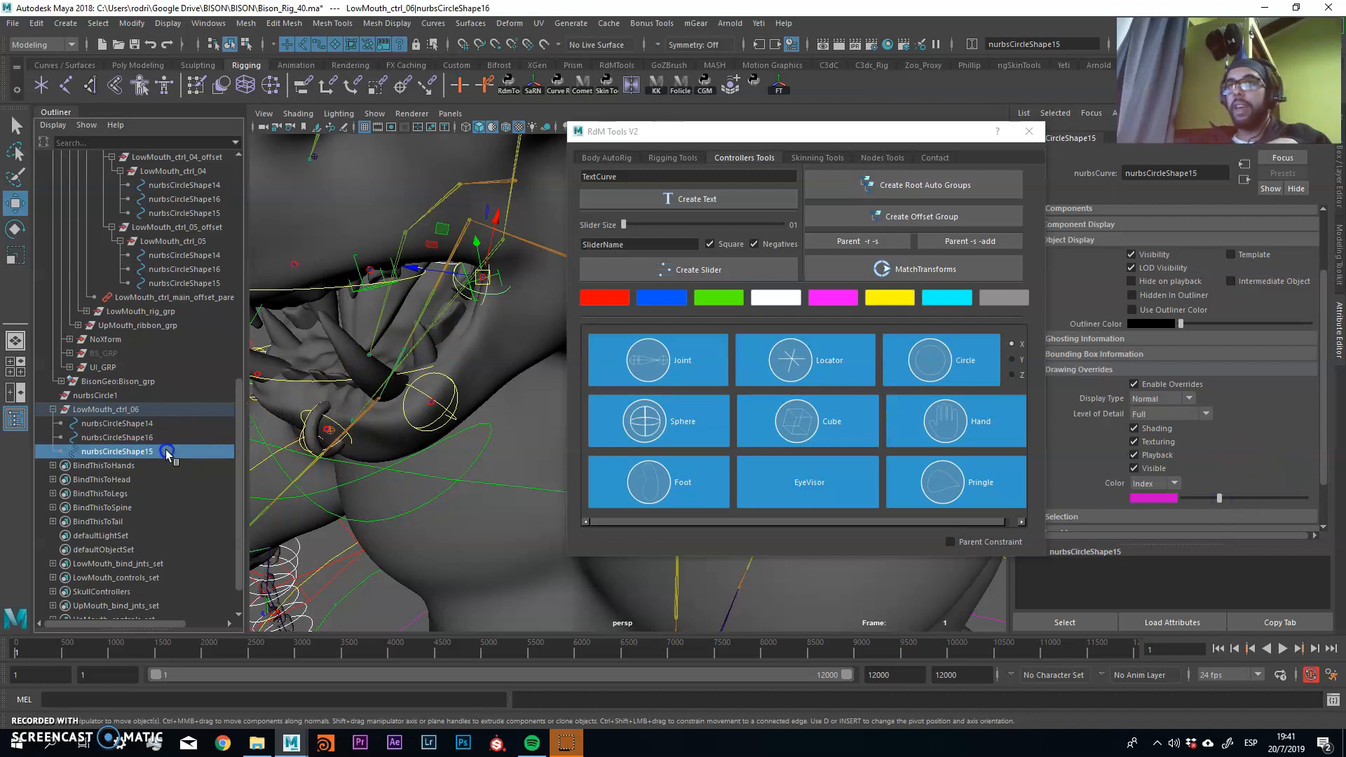
{"action": "left_click", "coordinate": [189, 438]}
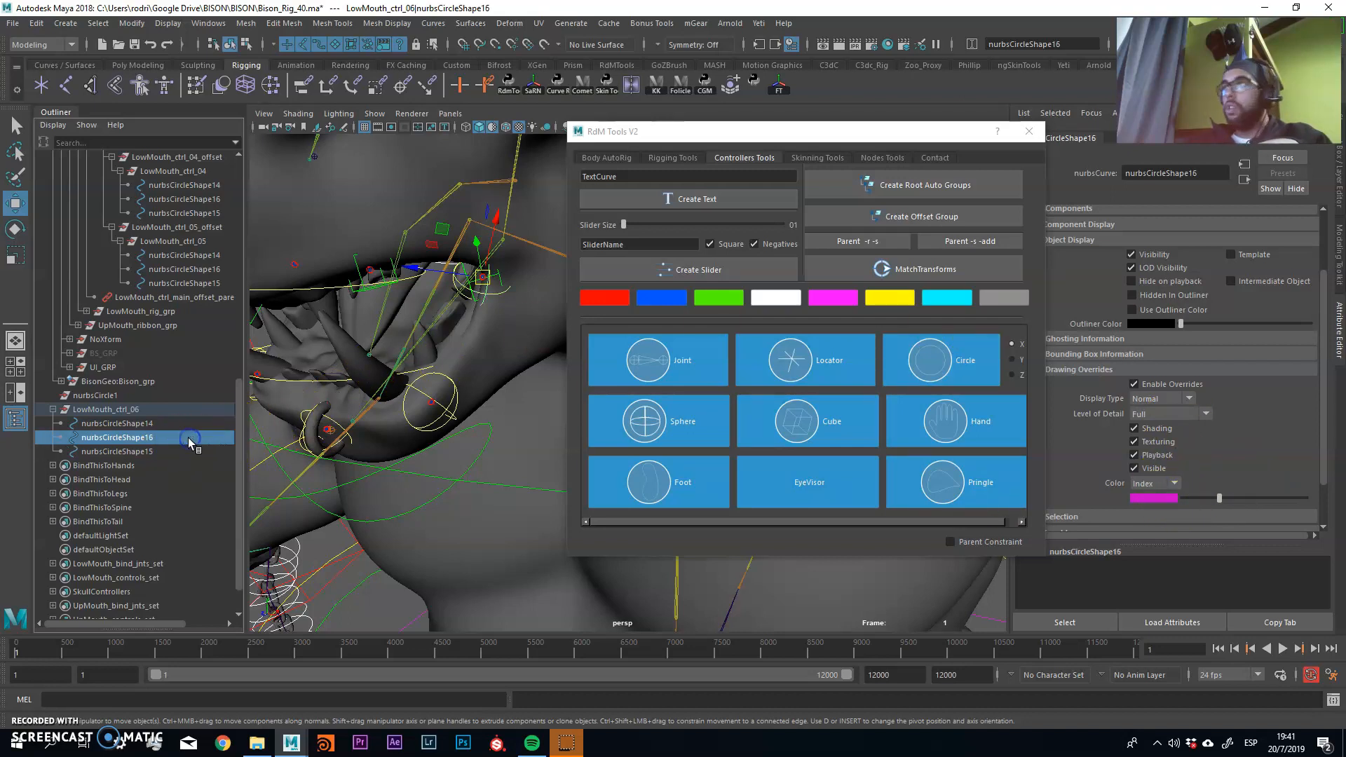
{"action": "left_click", "coordinate": [166, 423]}
{"action": "left_click", "coordinate": [1214, 496]}
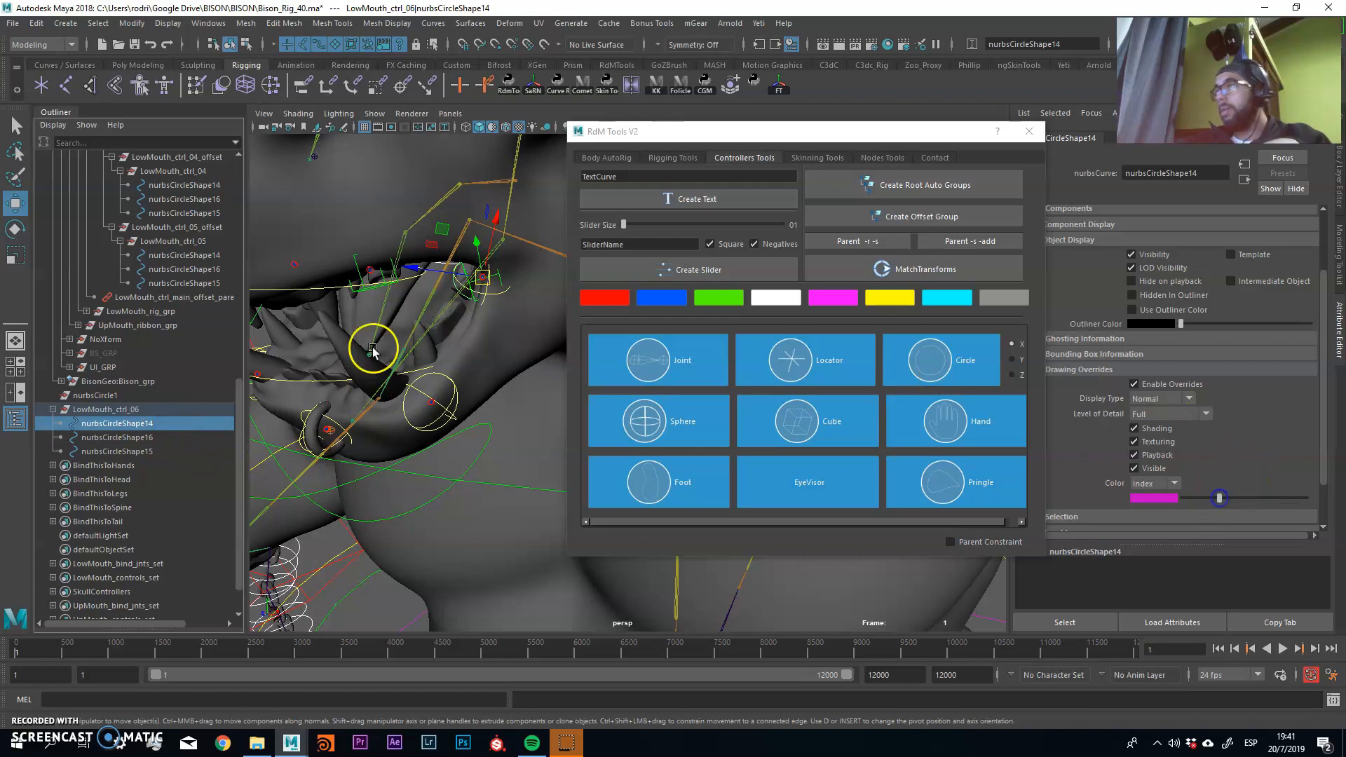
{"action": "left_click", "coordinate": [161, 413]}
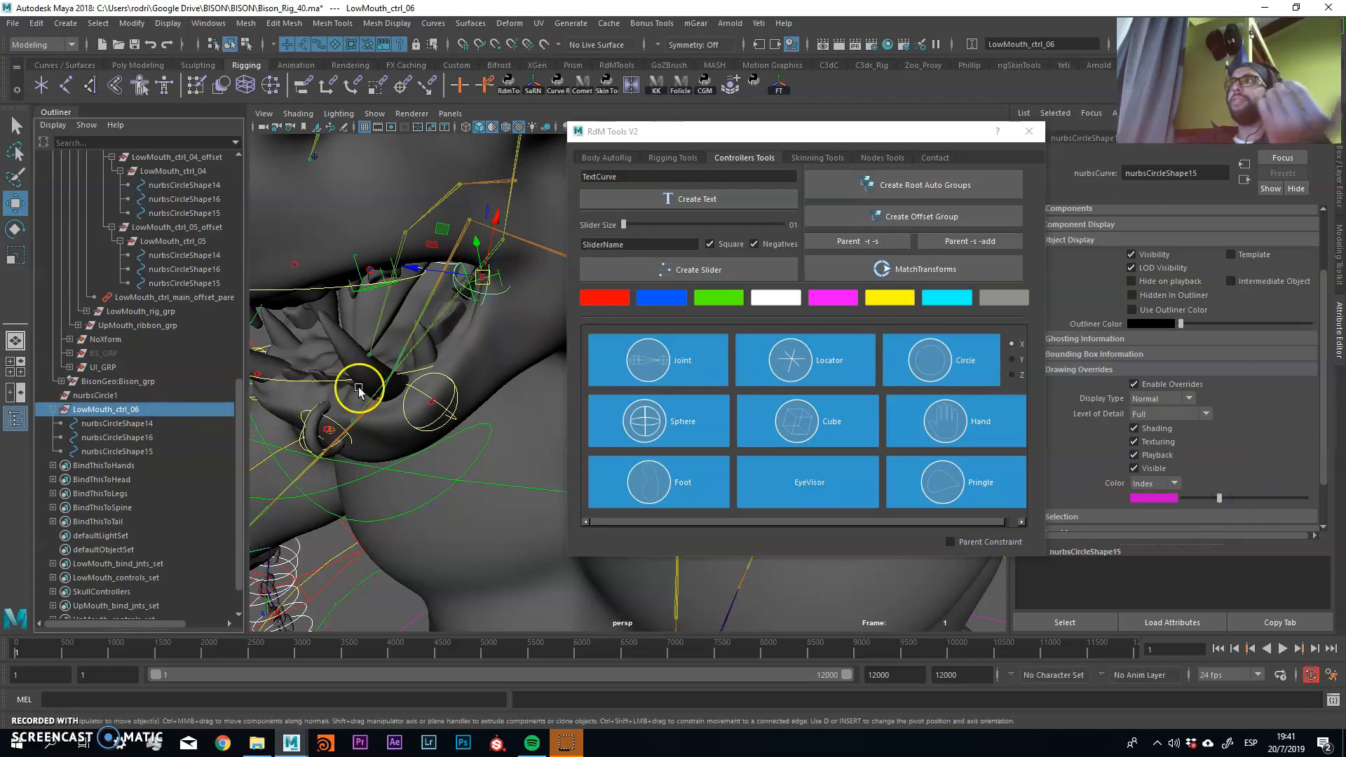
Collapse LowMouth_ctrls_grp and expand UpMouth_ribbon_grp down to the contents of UpMouth_ctrl_main in the Outliner.
{"action": "left_click_drag", "start_coordinate": [135, 423], "coordinate": [140, 451]}
{"action": "scroll", "coordinate": [144, 385], "scroll_direction": "up", "scroll_amount": 5}
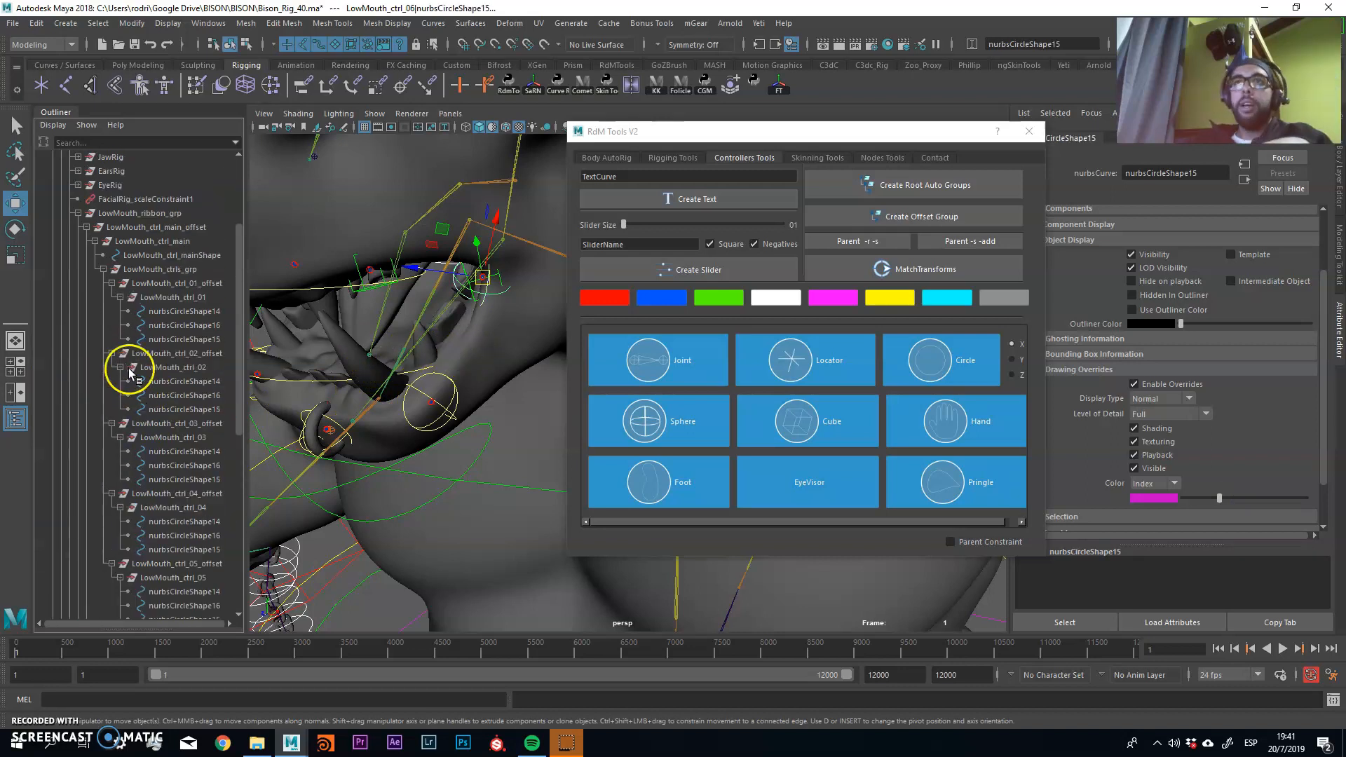
{"action": "left_click", "coordinate": [99, 269]}
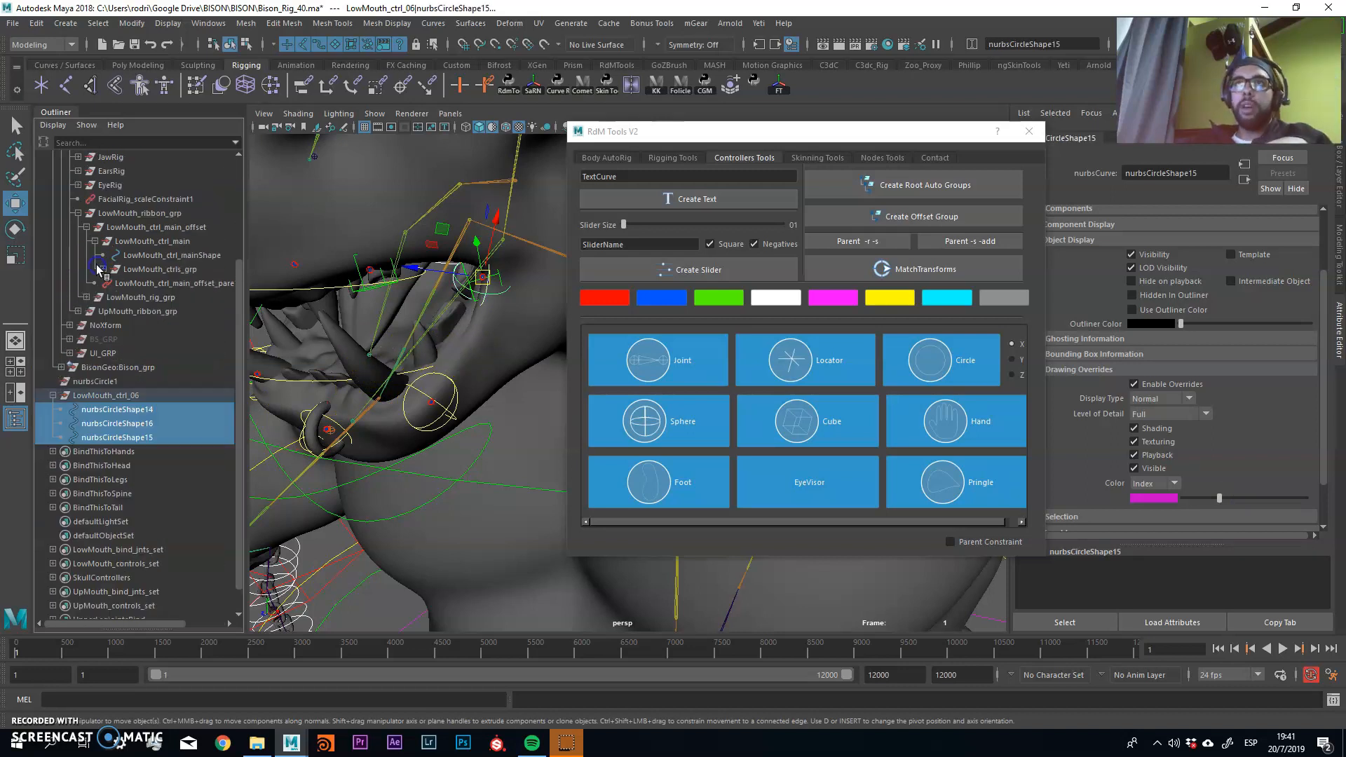
{"action": "left_click", "coordinate": [79, 310]}
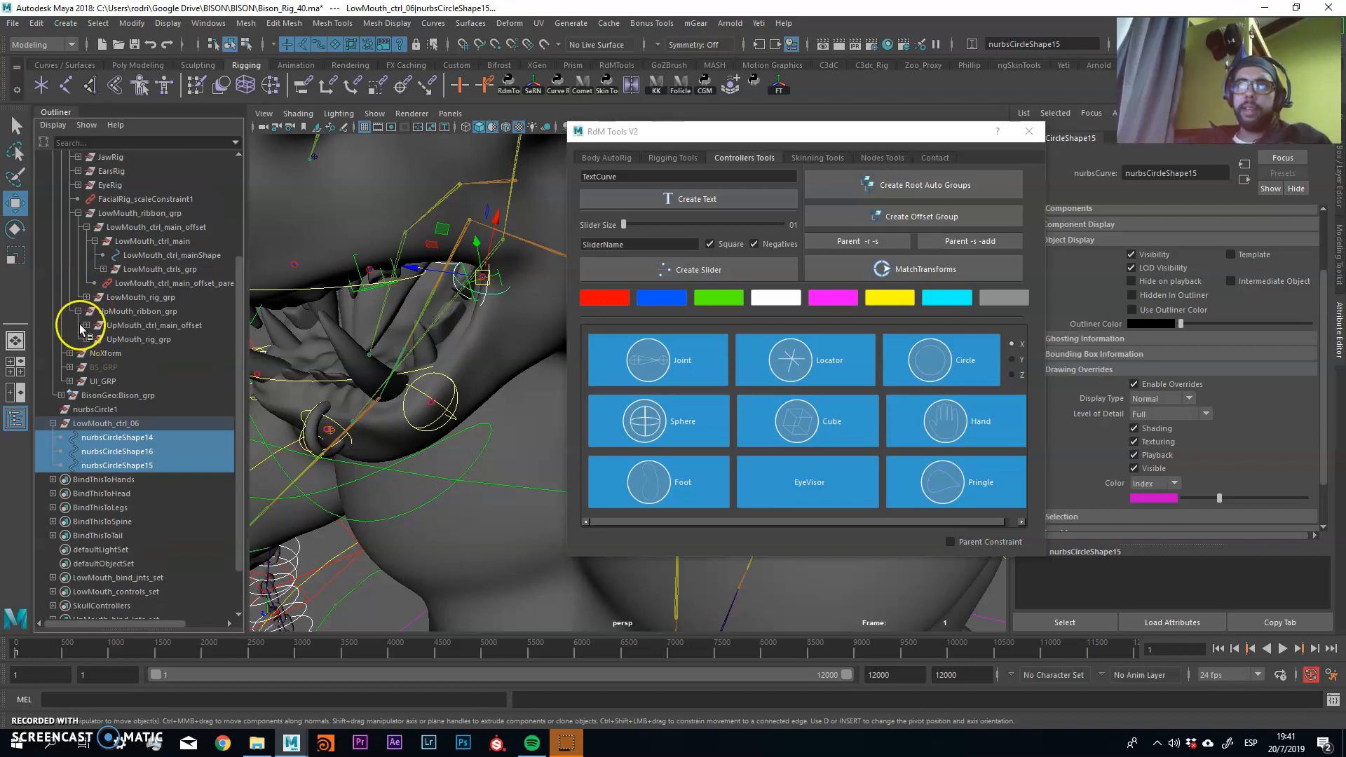
{"action": "left_click", "coordinate": [86, 325]}
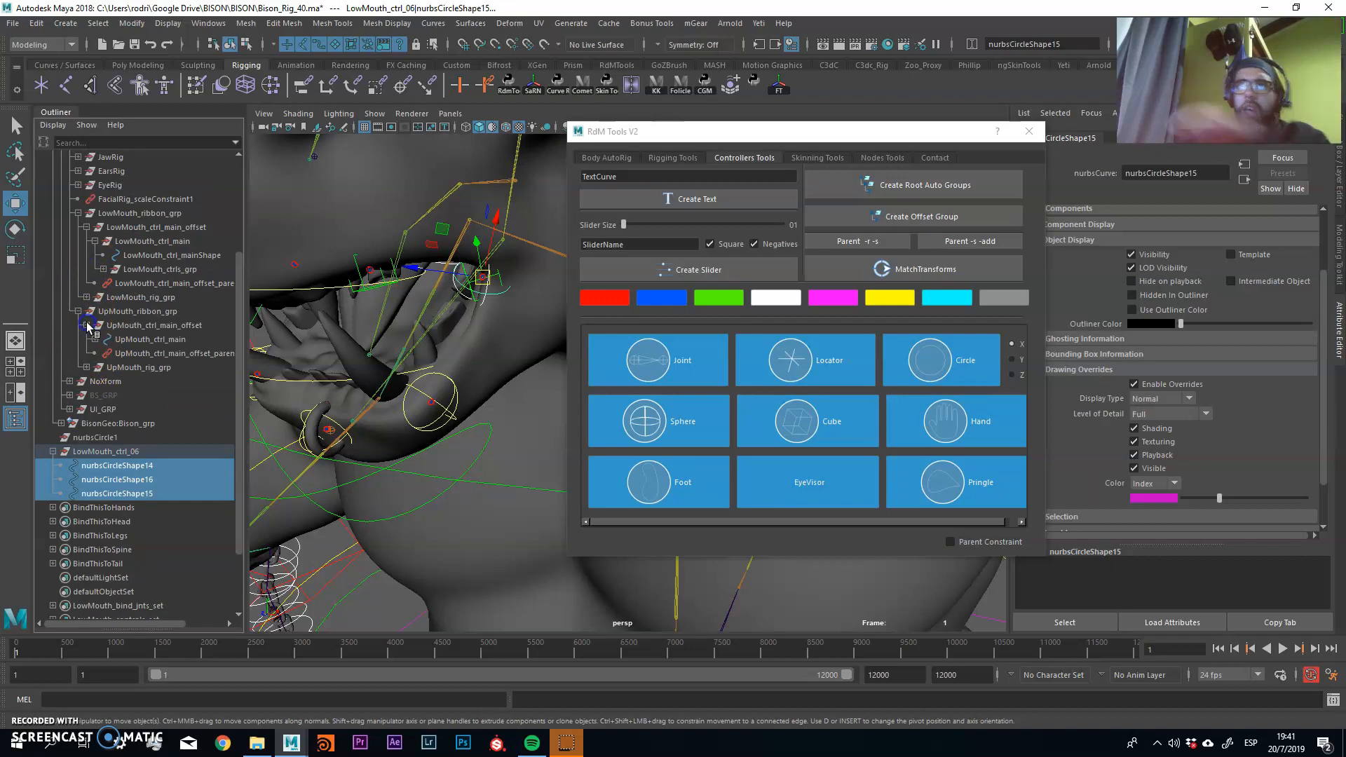
{"action": "left_click", "coordinate": [87, 367]}
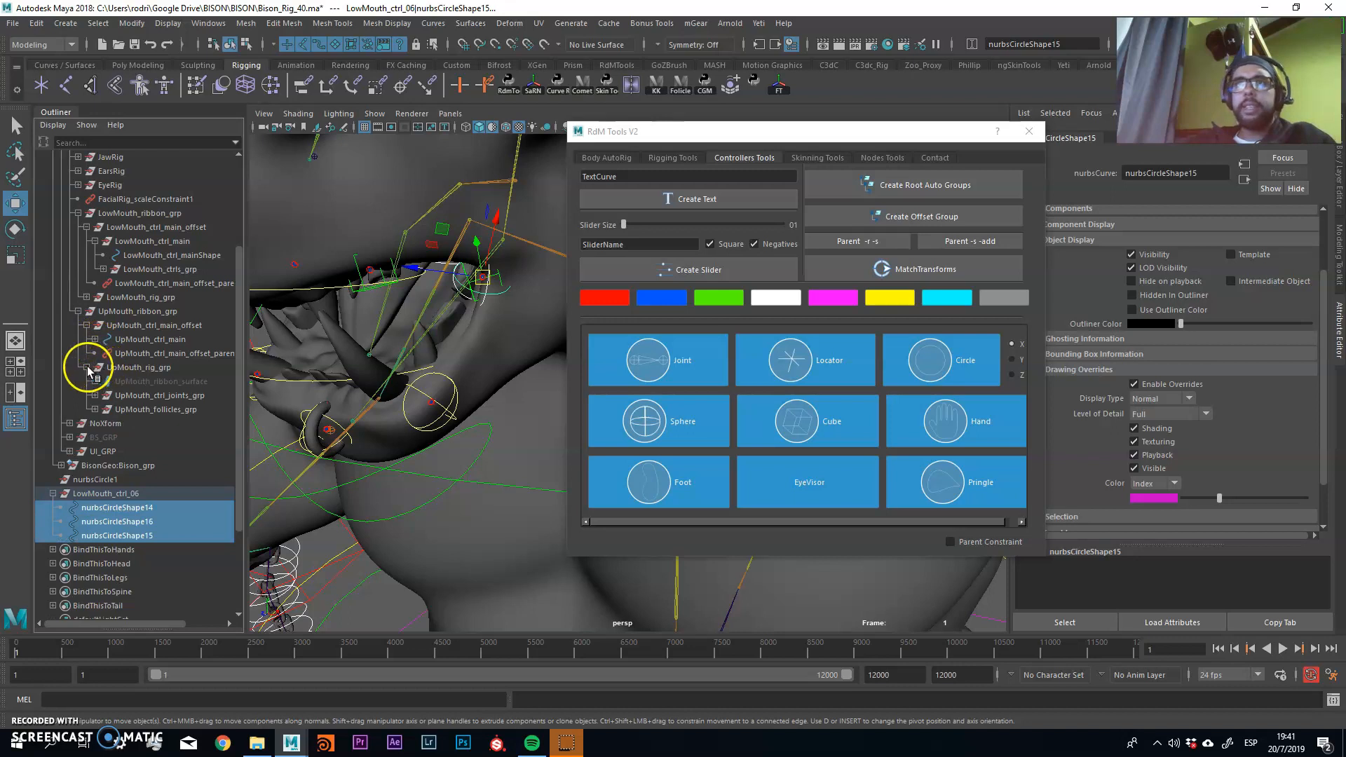
{"action": "left_click", "coordinate": [87, 367]}
{"action": "left_click", "coordinate": [86, 339]}
{"action": "left_click", "coordinate": [94, 339]}
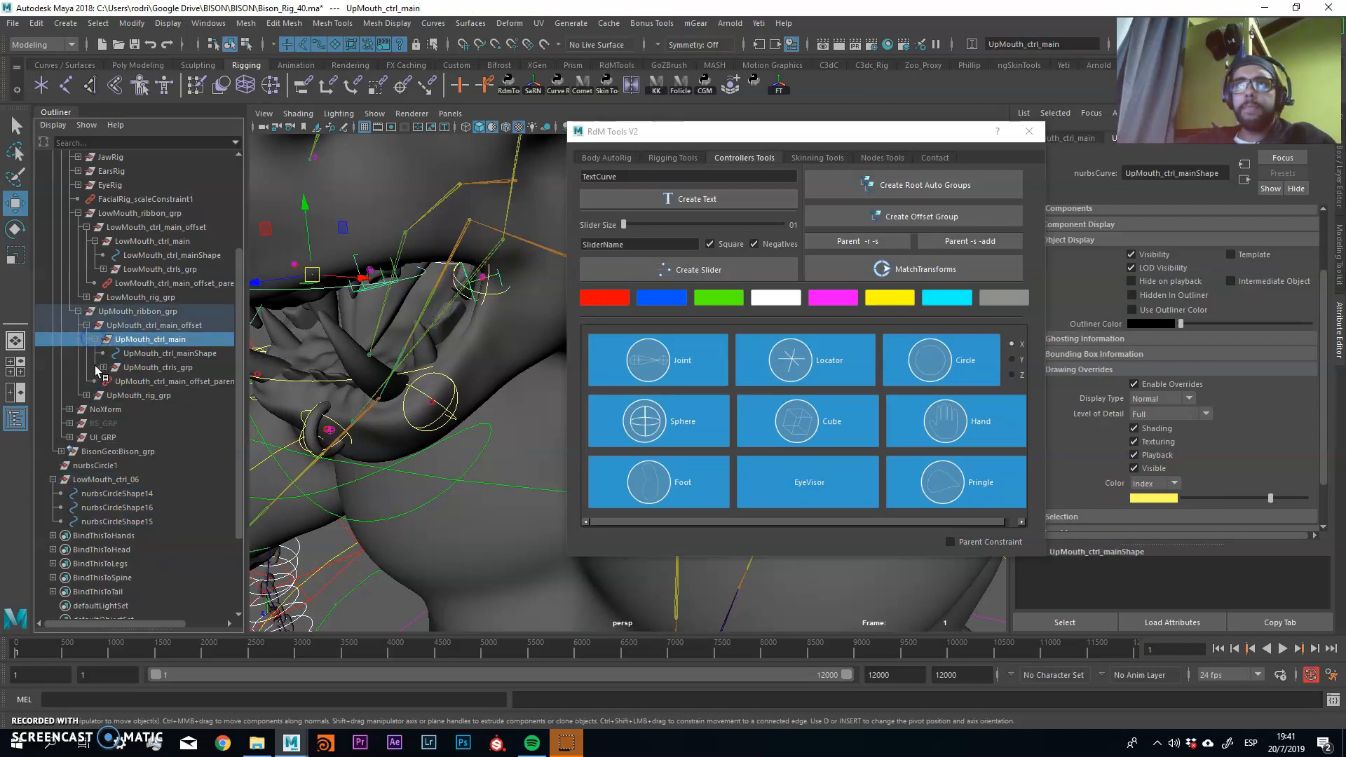
Expand UpMouth_ctrls_grp and its five offset groups to reveal UpMouth_ctrl_01 through UpMouth_ctrl_05.
{"action": "left_click", "coordinate": [102, 367]}
{"action": "left_click", "coordinate": [112, 438]}
{"action": "left_click", "coordinate": [111, 423]}
{"action": "left_click", "coordinate": [112, 409]}
{"action": "left_click", "coordinate": [111, 395]}
{"action": "left_click", "coordinate": [111, 381]}
Parent the three magenta circle shapes of LowMouth_ctrl_06 to UpMouth_ctrl_05 with Parent -r -s.
{"action": "scroll", "coordinate": [169, 476], "scroll_direction": "down", "scroll_amount": 2}
{"action": "left_click_drag", "start_coordinate": [115, 520], "coordinate": [123, 547]}
{"action": "left_click", "coordinate": [186, 385], "text": "ctrl"}
{"action": "left_click", "coordinate": [191, 395], "text": "ctrl"}
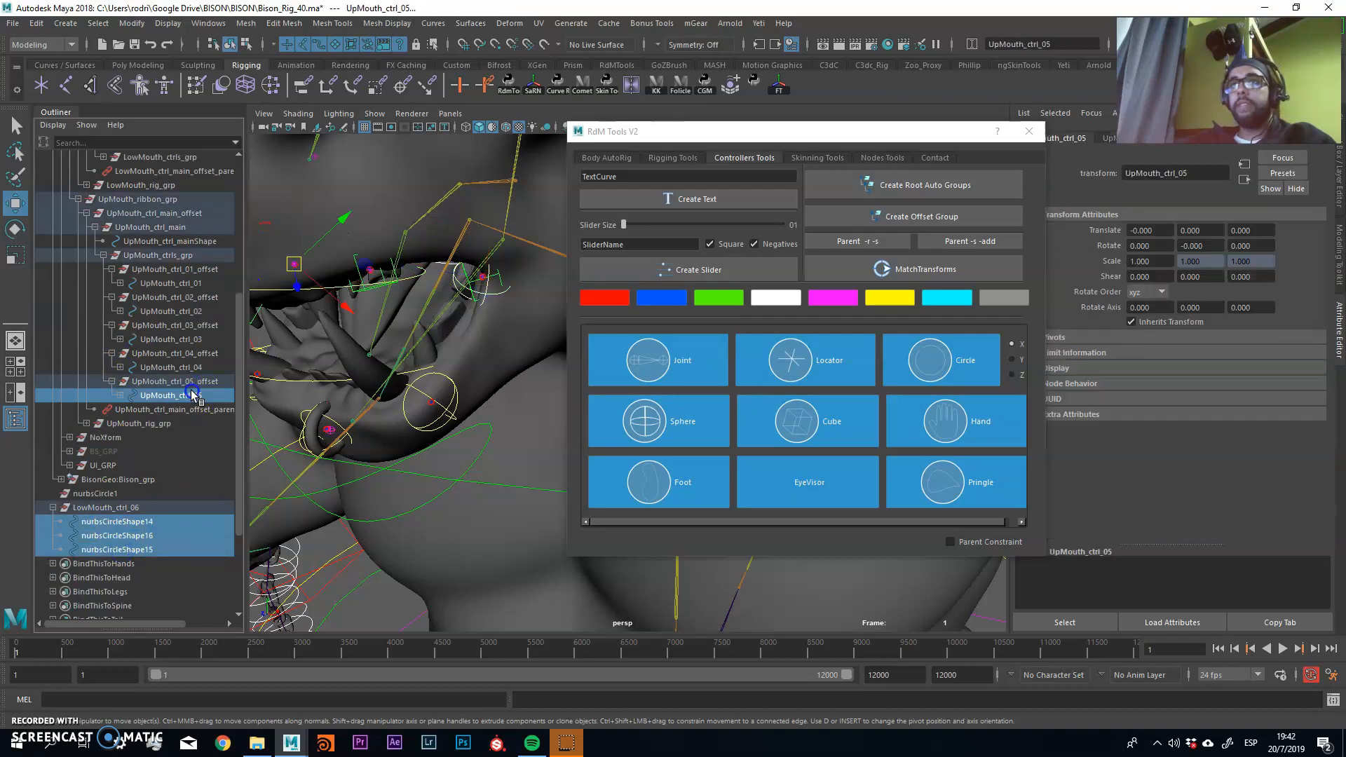
{"action": "left_click", "coordinate": [119, 396]}
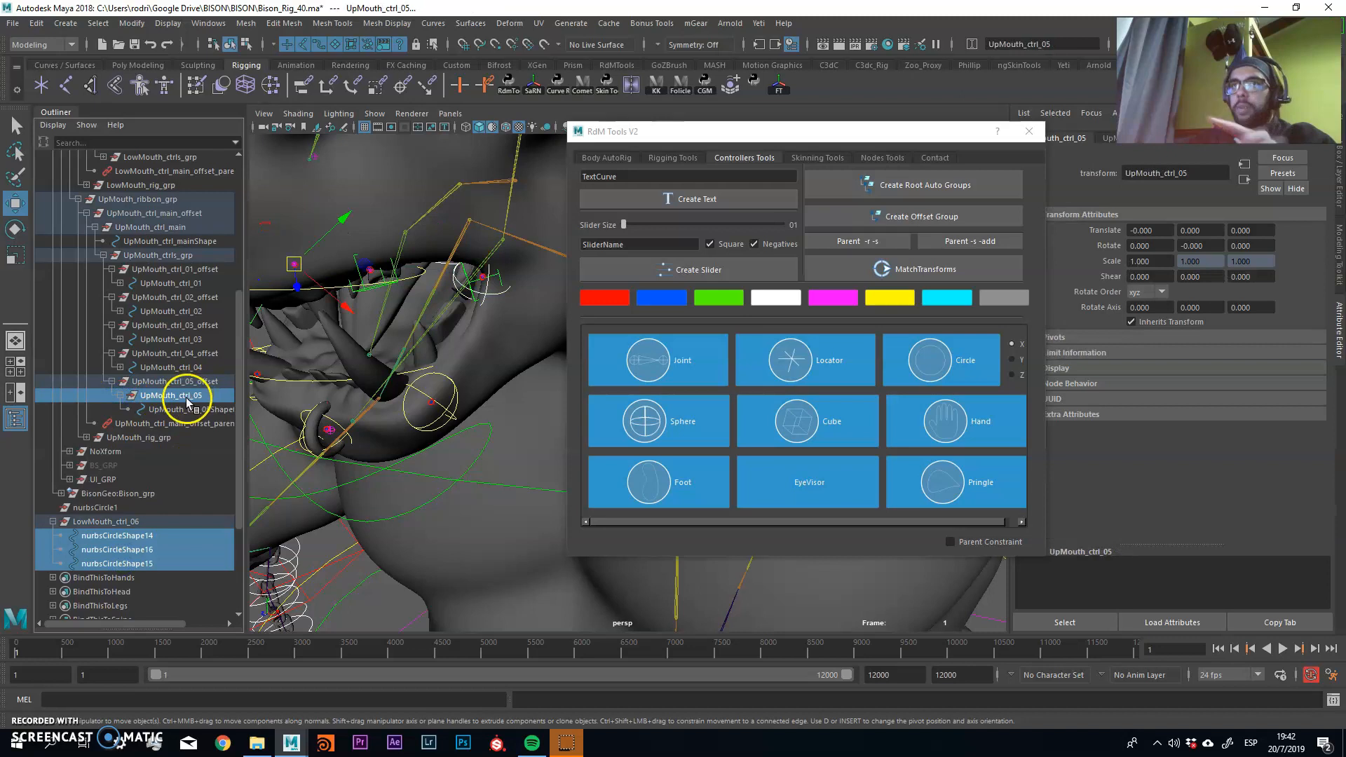
{"action": "left_click", "coordinate": [872, 250]}
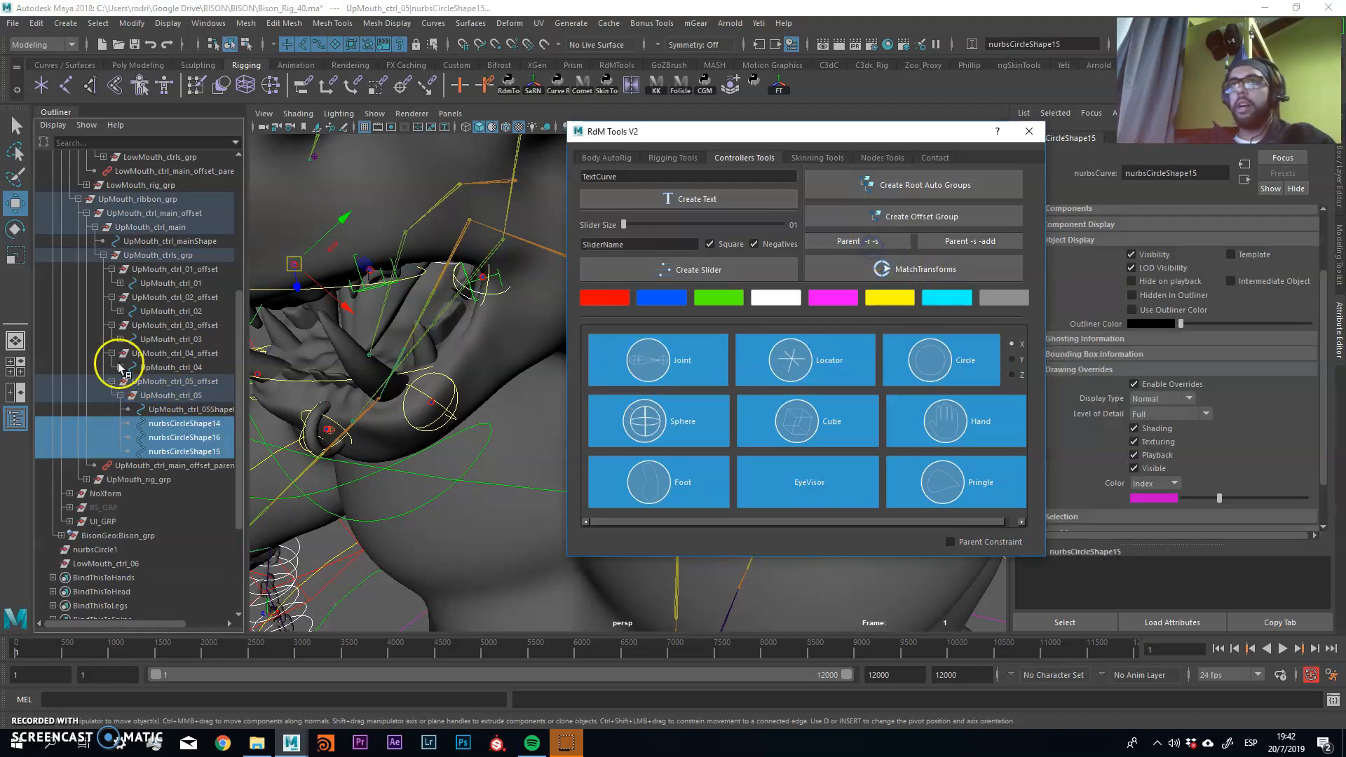
Instance the three magenta circle shapes under UpMouth_ctrl_04, 03, 02 and 01 with Parent -s -add, then close RdM Tools.
{"action": "left_click", "coordinate": [180, 368], "text": "ctrl"}
{"action": "left_click", "coordinate": [981, 241]}
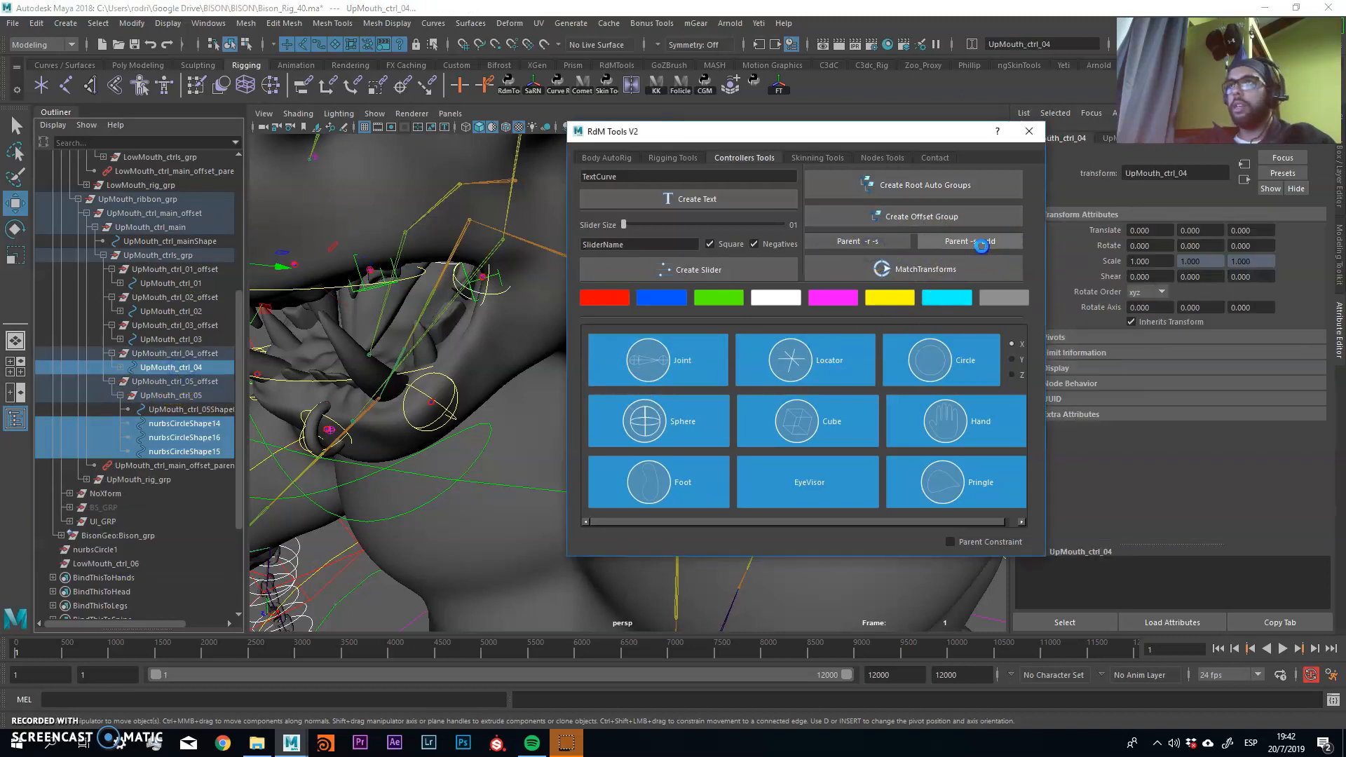
{"action": "left_click", "coordinate": [177, 340], "text": "ctrl"}
{"action": "left_click", "coordinate": [980, 243]}
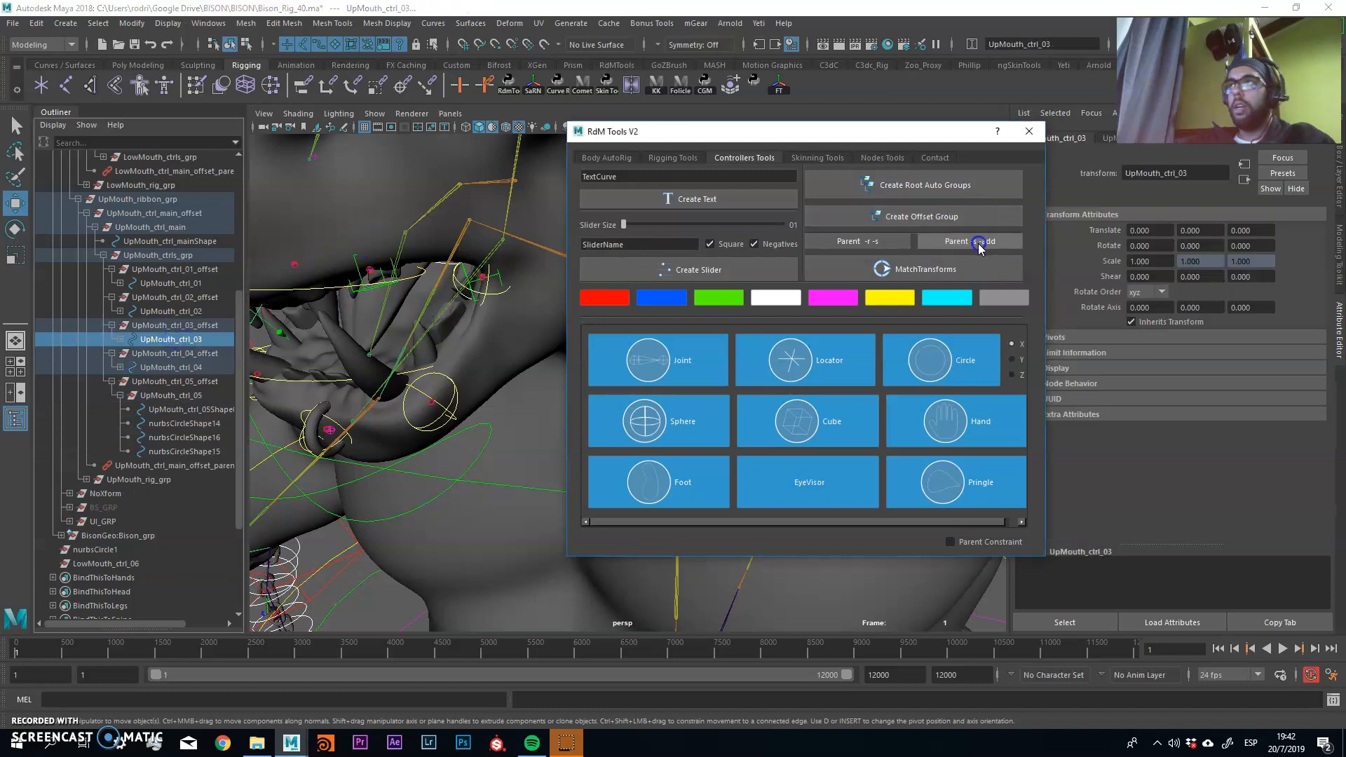
{"action": "left_click", "coordinate": [182, 309], "text": "ctrl"}
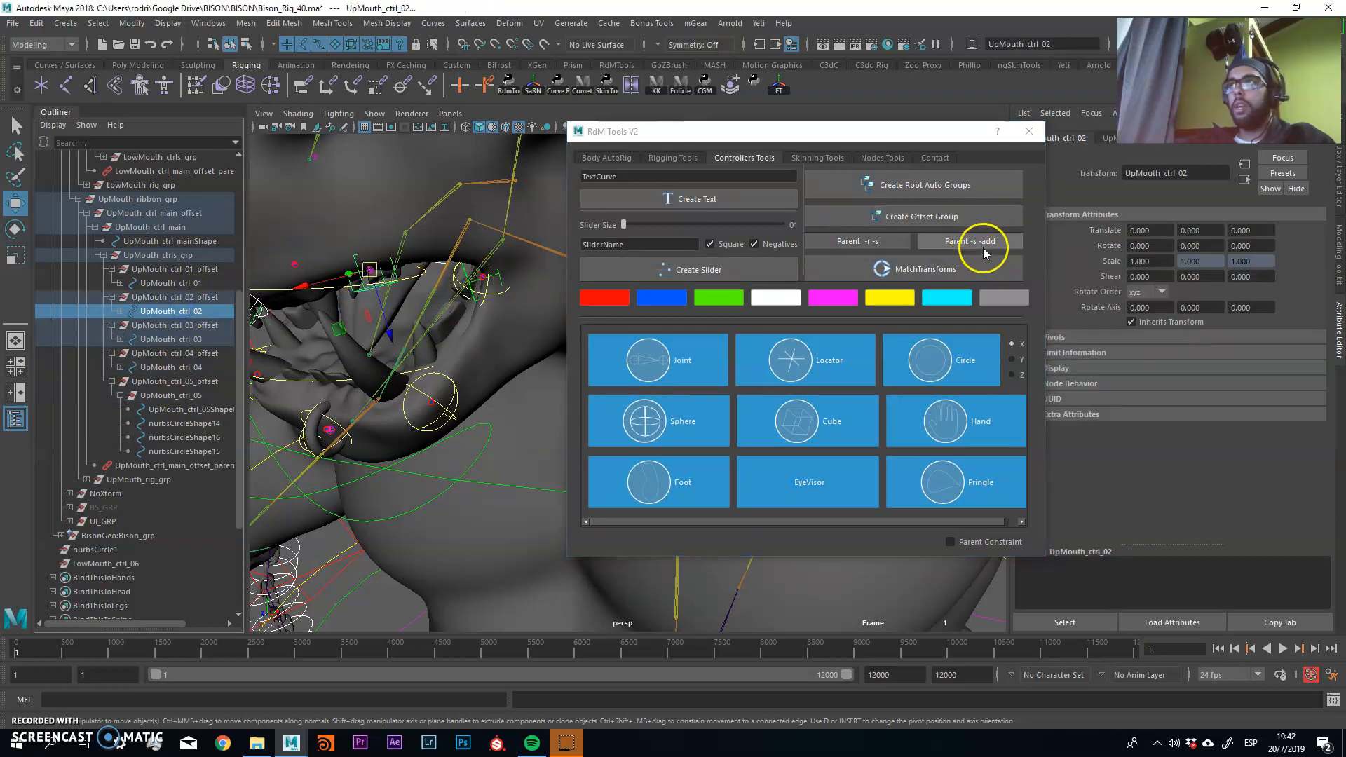
{"action": "left_click", "coordinate": [981, 245]}
{"action": "left_click", "coordinate": [170, 284], "text": "ctrl"}
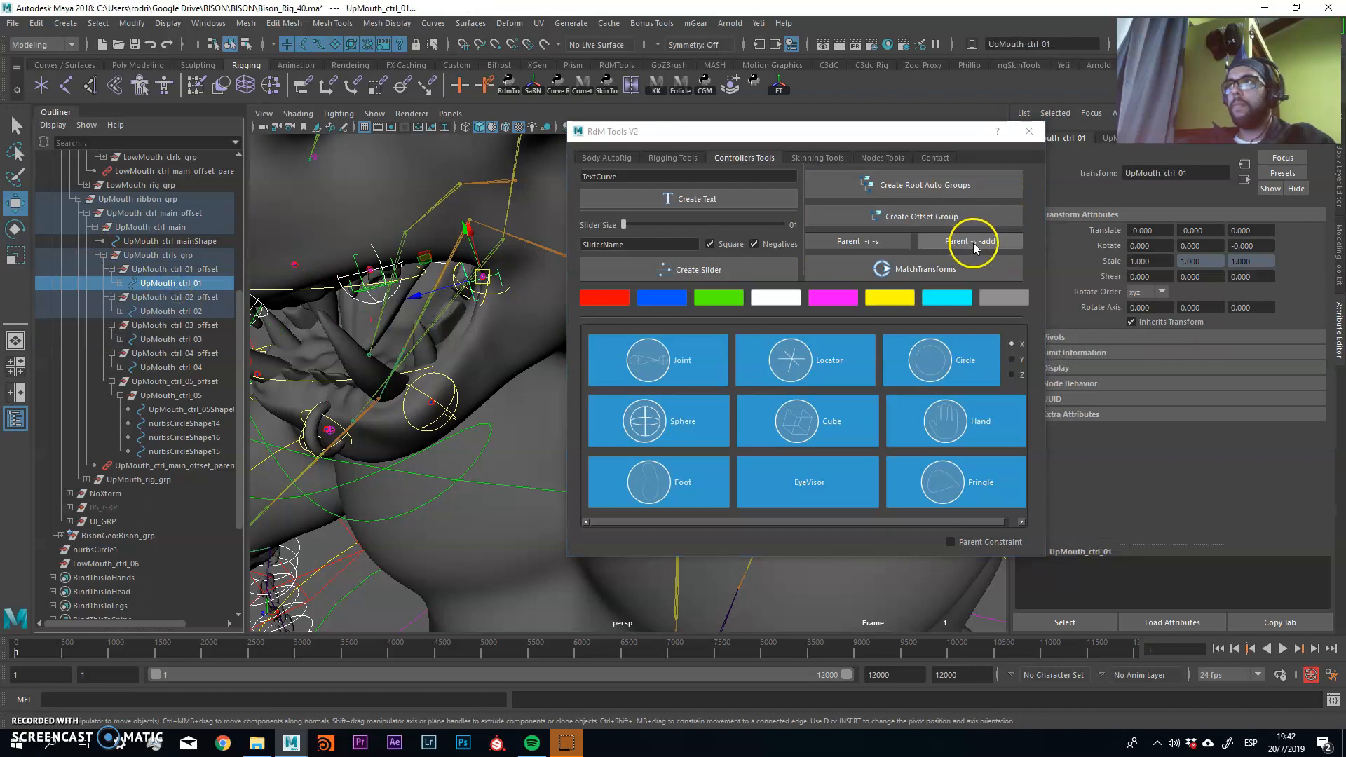
{"action": "left_click", "coordinate": [971, 241]}
{"action": "left_click", "coordinate": [1028, 132]}
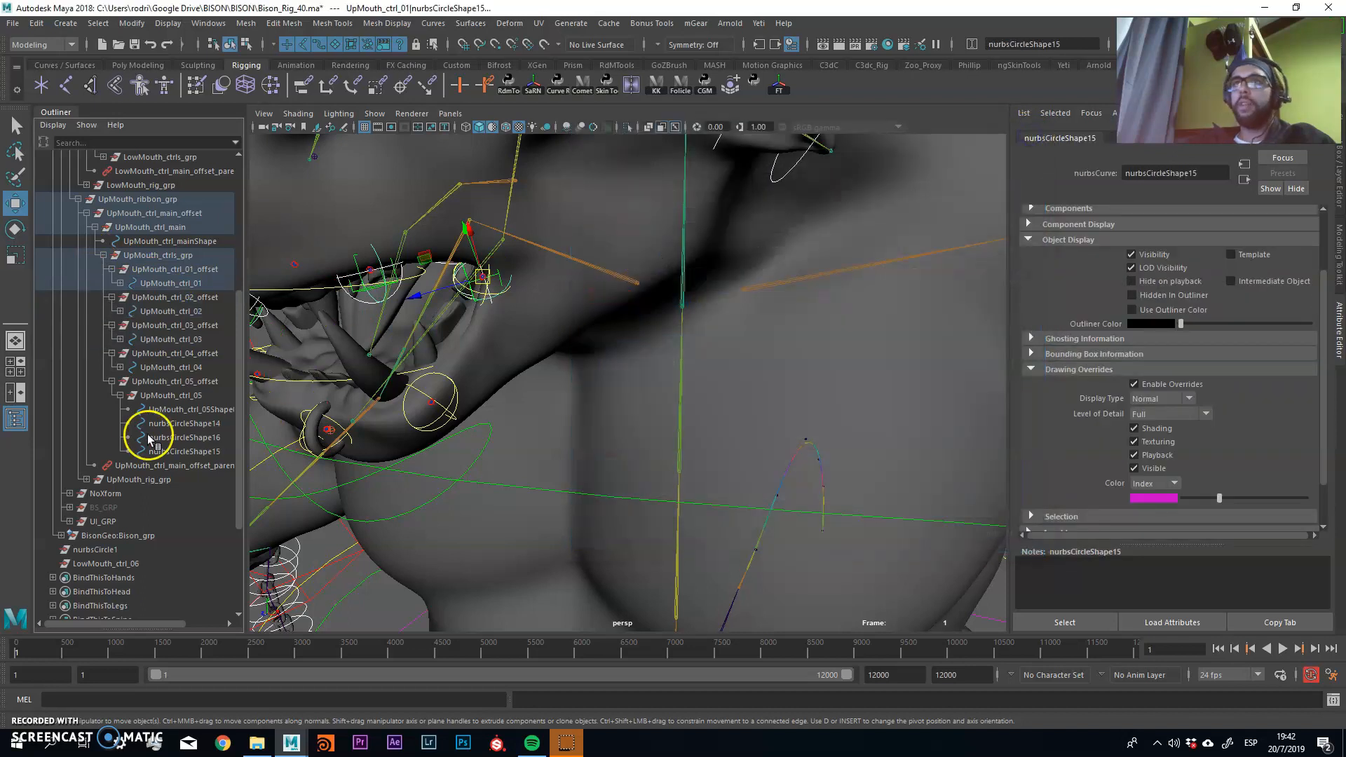
Expand the upper mouth controls and delete the original curve shapes of UpMouth_ctrl_01 through UpMouth_ctrl_05.
{"action": "left_click", "coordinate": [118, 369]}
{"action": "left_click", "coordinate": [120, 311]}
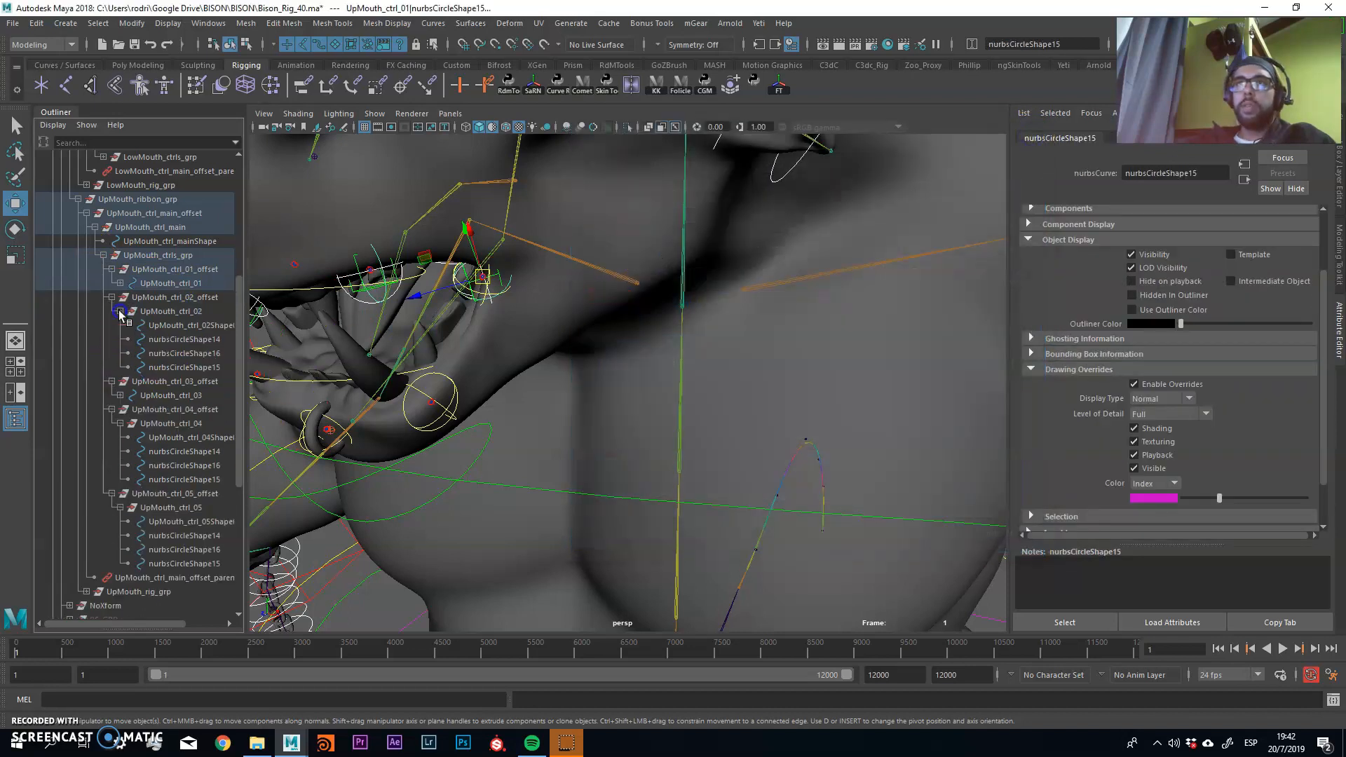
{"action": "left_click", "coordinate": [120, 283]}
{"action": "left_click", "coordinate": [121, 451]}
{"action": "scroll", "coordinate": [133, 443], "scroll_direction": "down", "scroll_amount": 3}
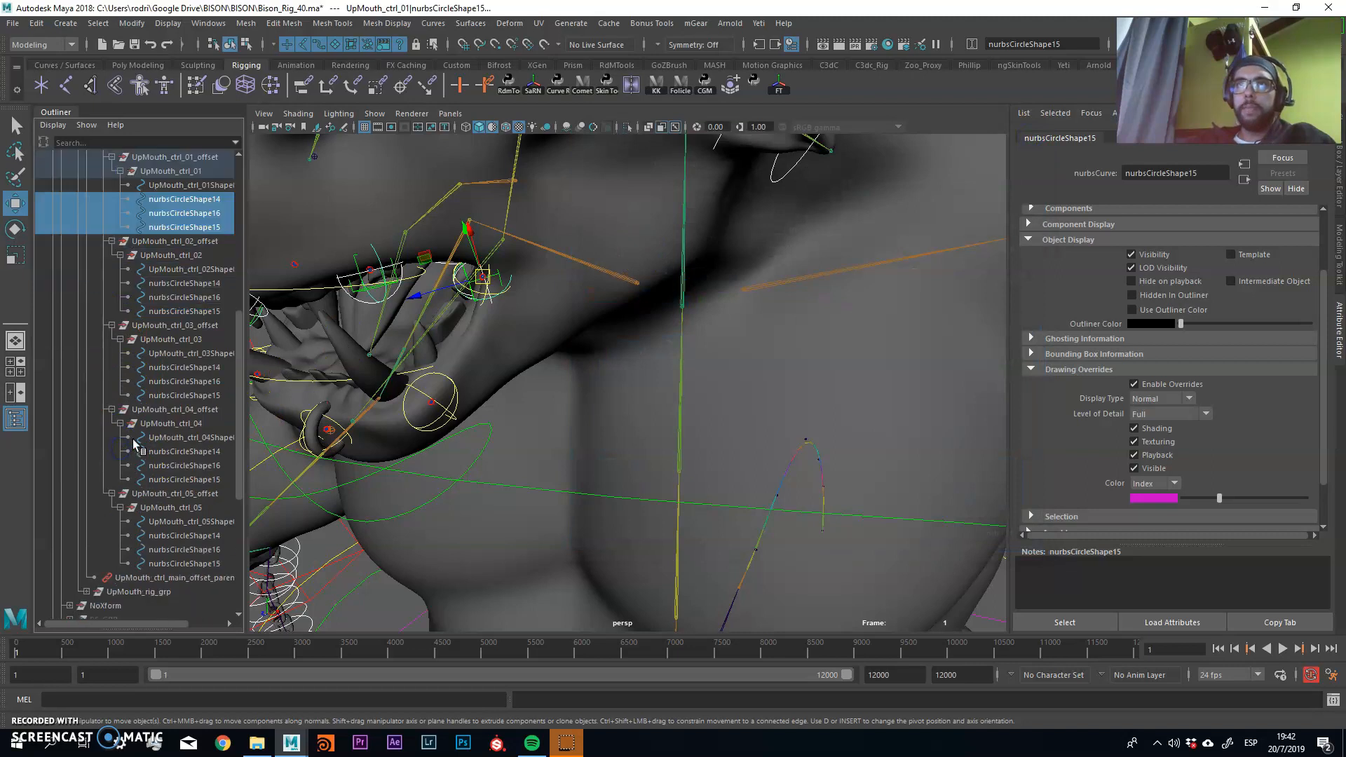
{"action": "left_click", "coordinate": [175, 524]}
{"action": "left_click", "coordinate": [190, 441], "text": "ctrl"}
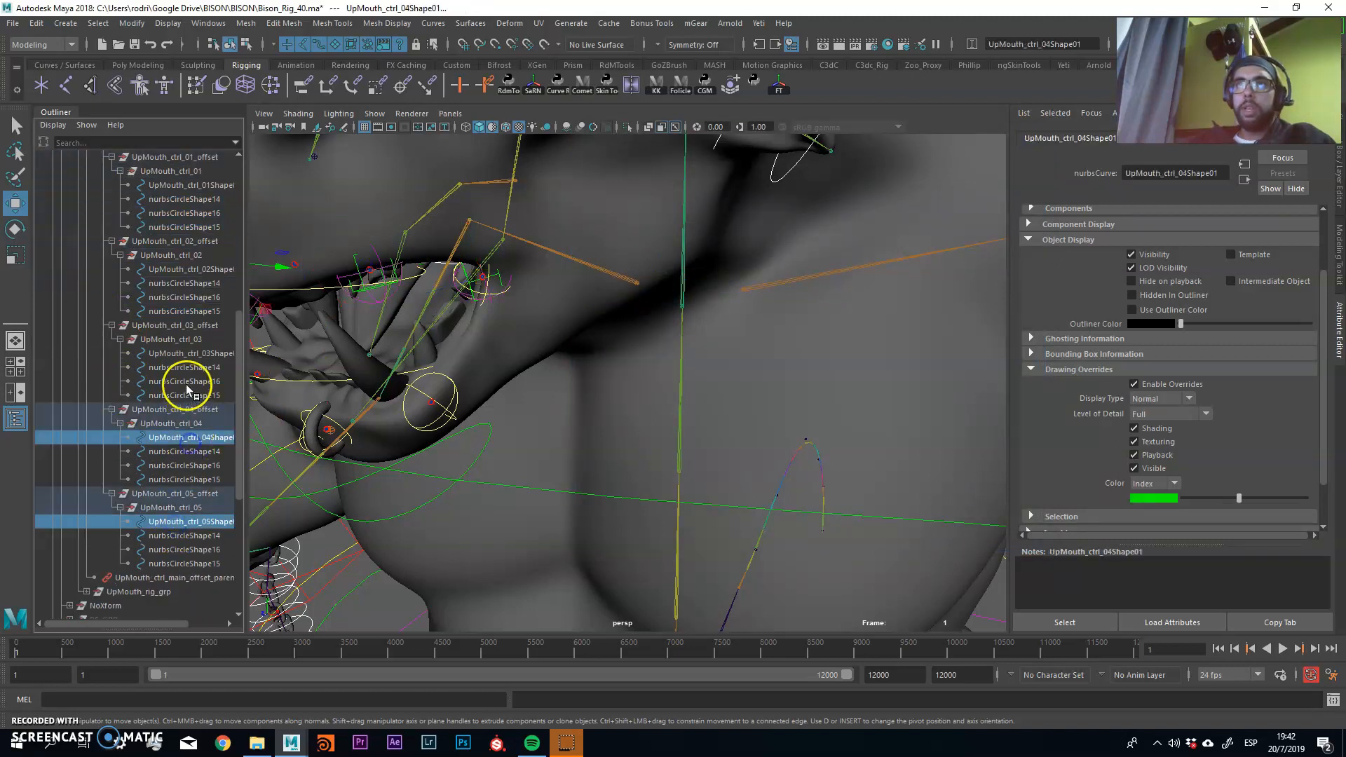
{"action": "left_click", "coordinate": [180, 355], "text": "ctrl"}
{"action": "left_click", "coordinate": [191, 270], "text": "ctrl"}
{"action": "left_click", "coordinate": [190, 186], "text": "ctrl"}
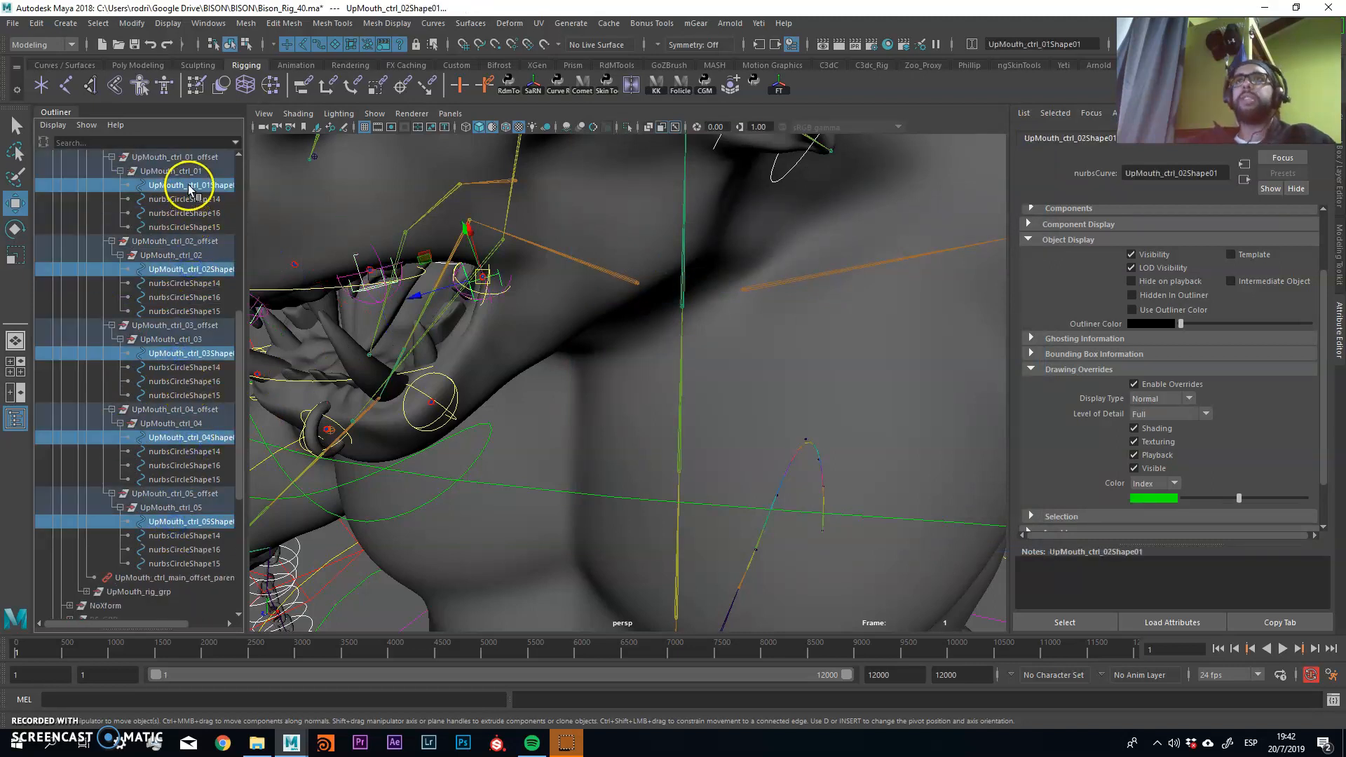
{"action": "key", "text": "Delete"}
Collapse the Bison_Character_GRP hierarchy and delete the leftover nurbsCircle1 and LowMouth_ctrl_06 nodes.
{"action": "left_click_drag", "start_coordinate": [398, 240], "coordinate": [655, 256], "text": "alt"}
{"action": "left_click", "coordinate": [566, 208]}
{"action": "right_click_drag", "start_coordinate": [655, 255], "coordinate": [626, 251], "text": "alt"}
{"action": "middle_click_drag", "start_coordinate": [626, 251], "coordinate": [490, 259], "text": "alt"}
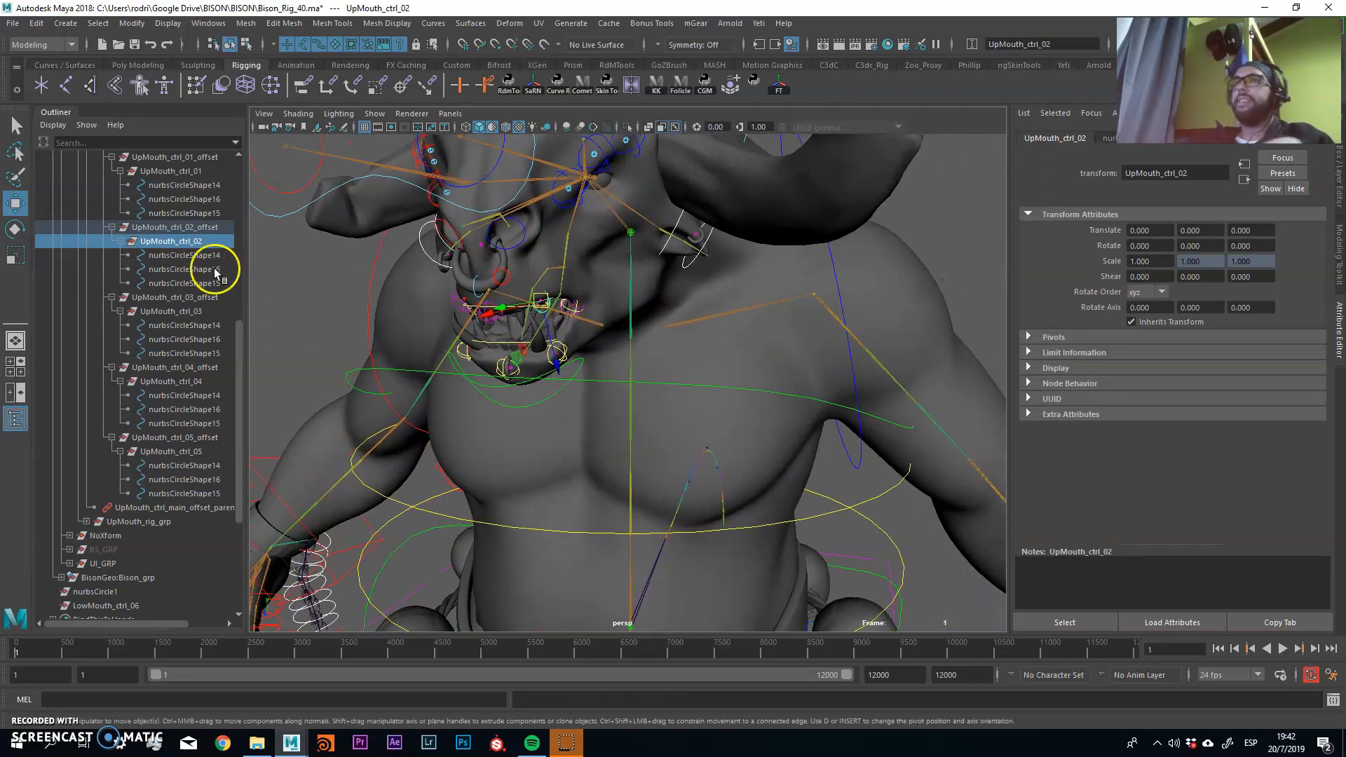
{"action": "scroll", "coordinate": [122, 257], "scroll_direction": "up", "scroll_amount": 9}
{"action": "left_click", "coordinate": [52, 213]}
{"action": "left_click_drag", "start_coordinate": [526, 323], "coordinate": [597, 375], "text": "alt"}
{"action": "left_click", "coordinate": [129, 242]}
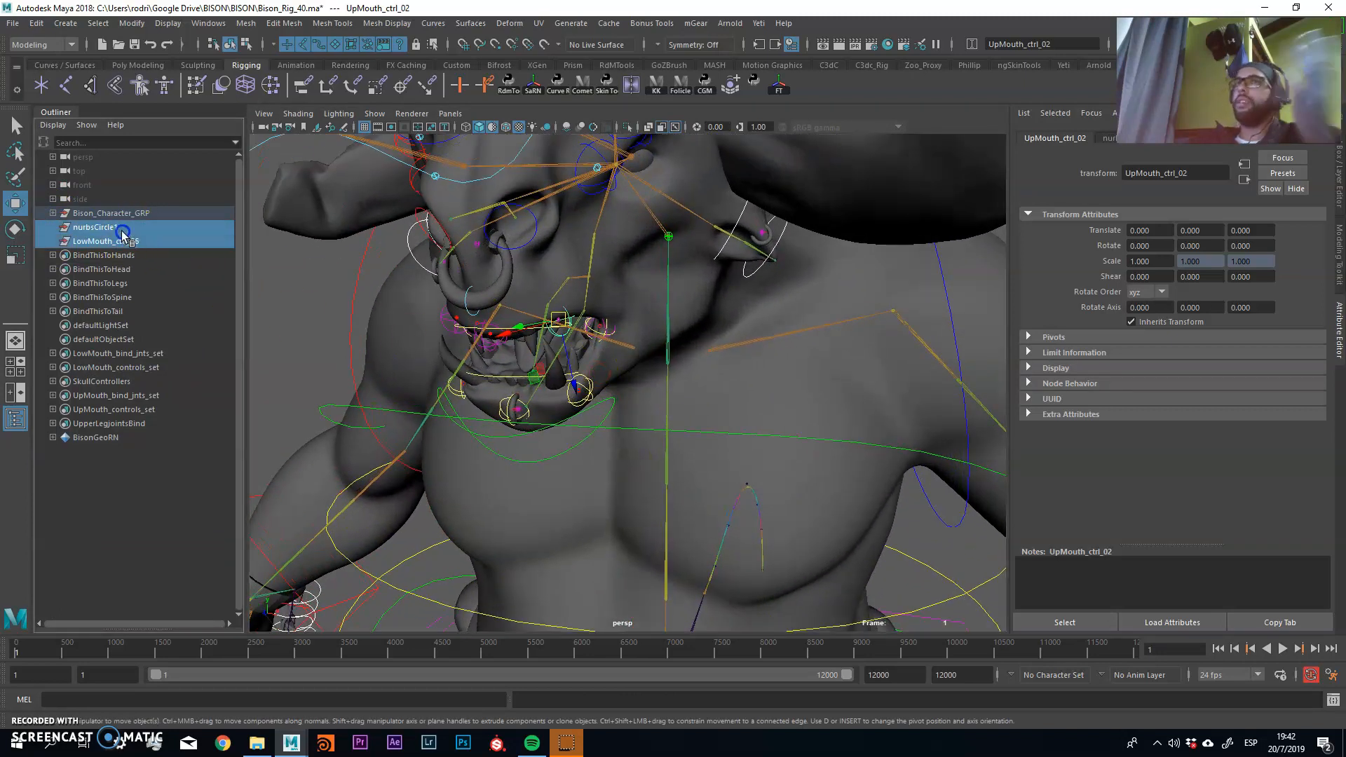
{"action": "left_click", "coordinate": [94, 227], "text": "shift"}
{"action": "key", "text": "Delete"}
Test the rig by moving the Spine_End_CC control, and undo the move.
{"action": "mouse_move", "coordinate": [628, 306]}
{"action": "left_mouse_down", "text": "alt"}
{"action": "mouse_move", "coordinate": [684, 330]}
{"action": "mouse_move", "coordinate": [640, 313]}
{"action": "mouse_move", "coordinate": [646, 330]}
{"action": "mouse_move", "coordinate": [604, 324]}
{"action": "mouse_move", "coordinate": [649, 337]}
{"action": "mouse_move", "coordinate": [738, 409]}
{"action": "mouse_move", "coordinate": [613, 375]}
{"action": "mouse_move", "coordinate": [654, 297]}
{"action": "mouse_move", "coordinate": [628, 281]}
{"action": "left_mouse_up", "text": "alt"}
{"action": "left_click", "coordinate": [718, 396]}
{"action": "key", "text": "ctrl+z"}
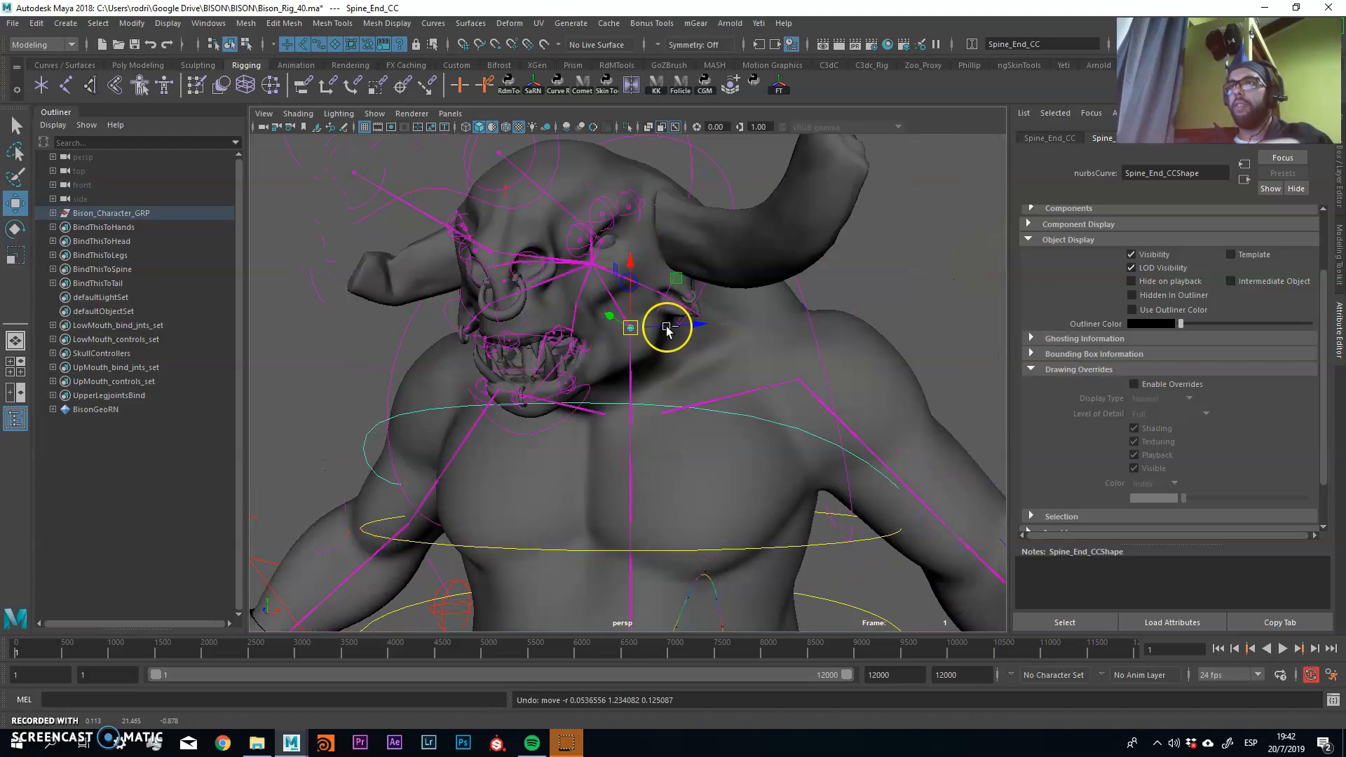